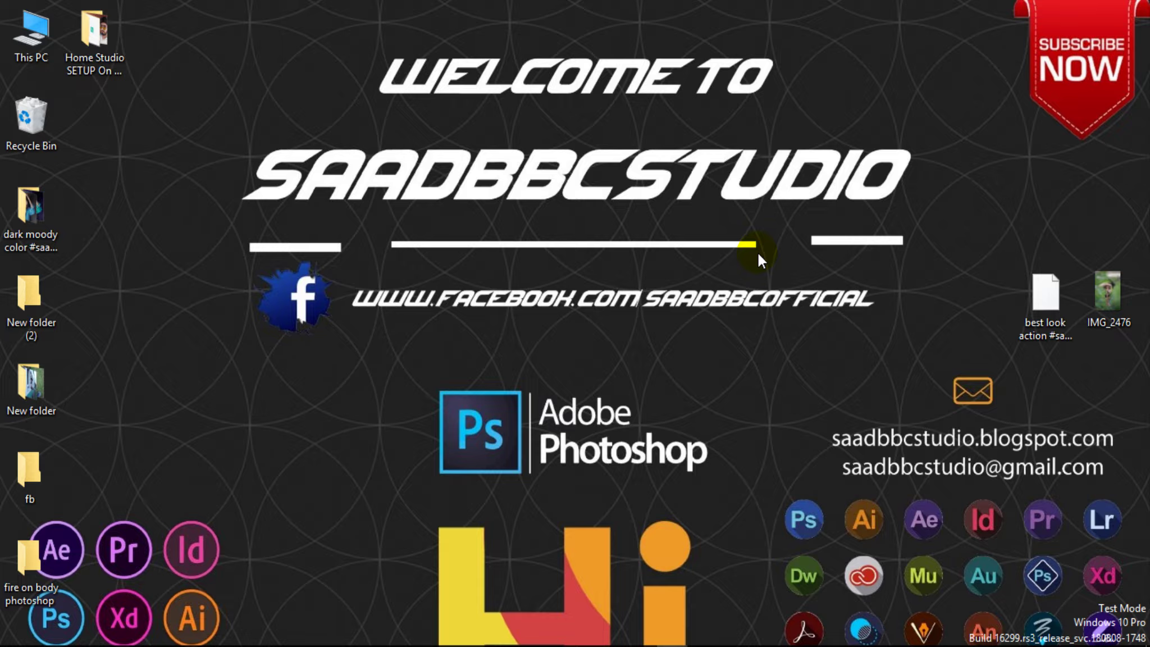
# Open the IMG_2476 photo from the desktop in the Windows Photos app.
pyautogui.doubleClick(1123, 300)
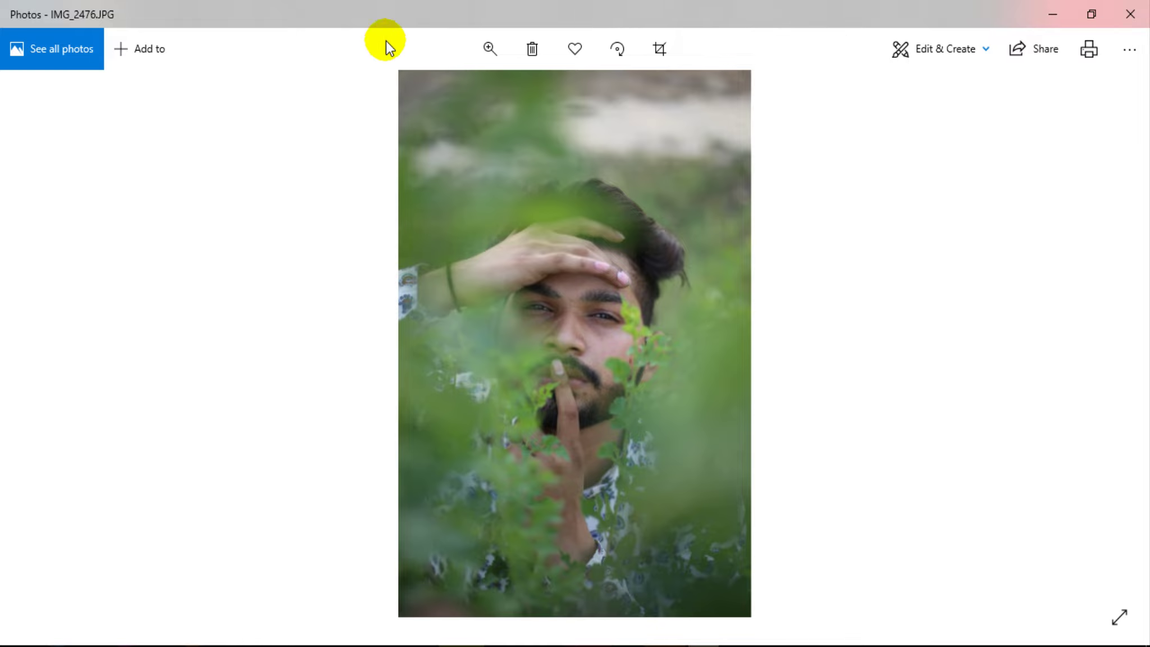
# Enlarge the IMG_2476 portrait with the zoom slider, then close the Photos viewer.
pyautogui.click(490, 49)
pyautogui.moveTo(422, 90)
pyautogui.mouseDown()
pyautogui.moveTo(460, 93)
pyautogui.moveTo(419, 100)
pyautogui.mouseUp()
pyautogui.click(1131, 14)
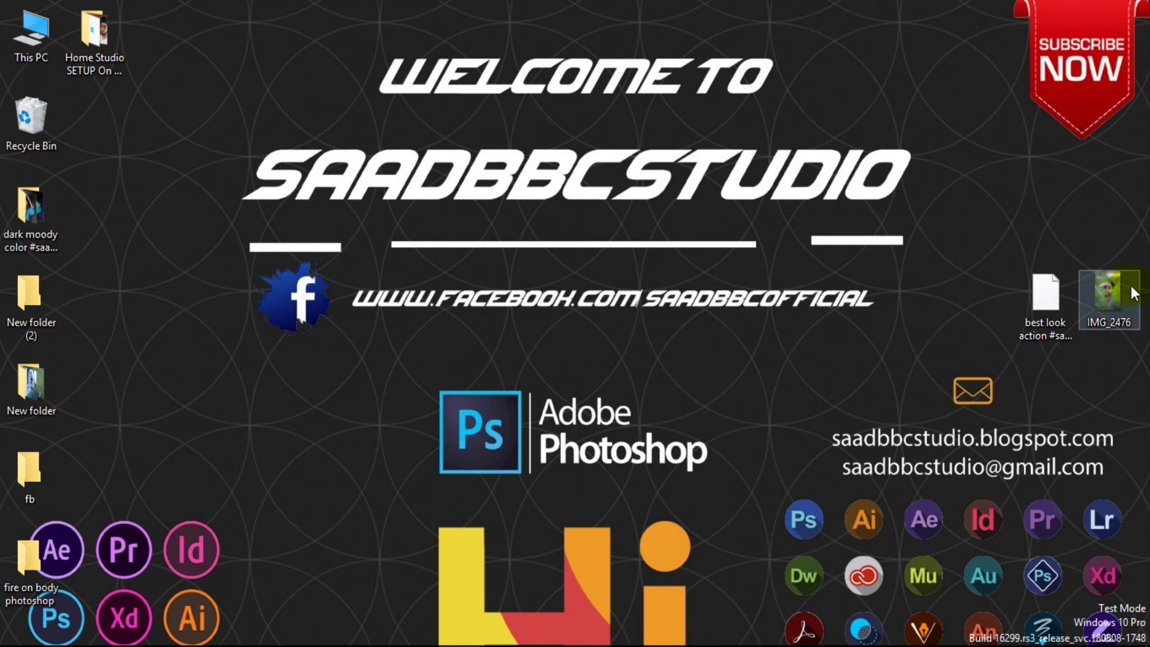
# Select the best look action file on the desktop and start Photoshop from its shortcut.
pyautogui.click(1041, 332)
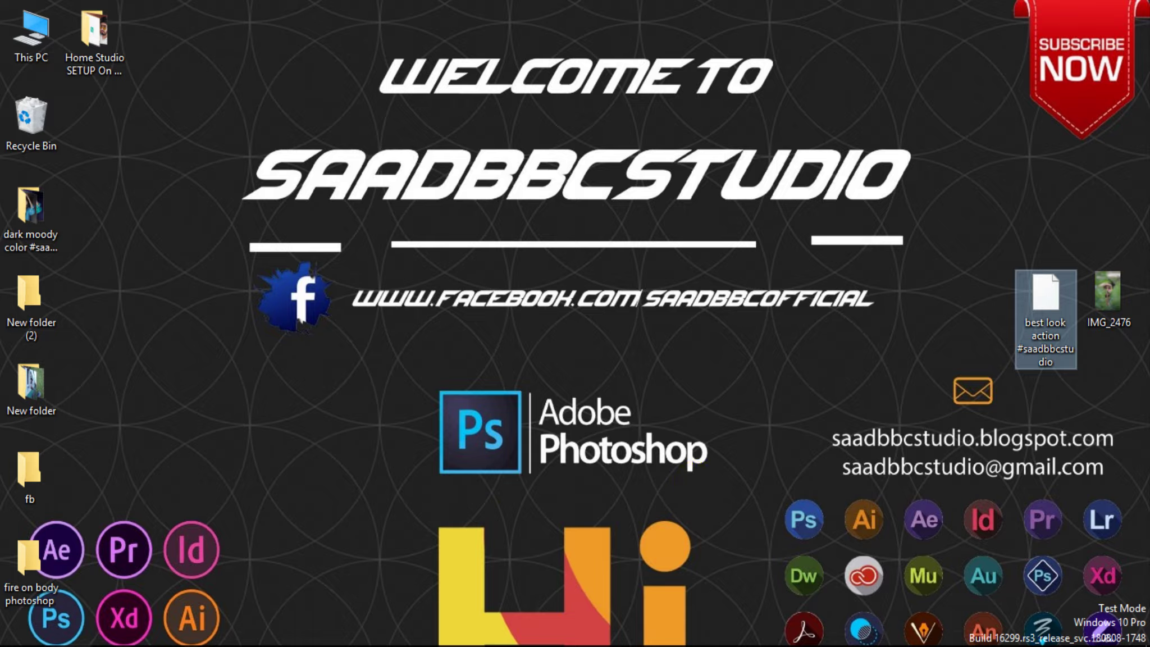
pyautogui.click(265, 645)
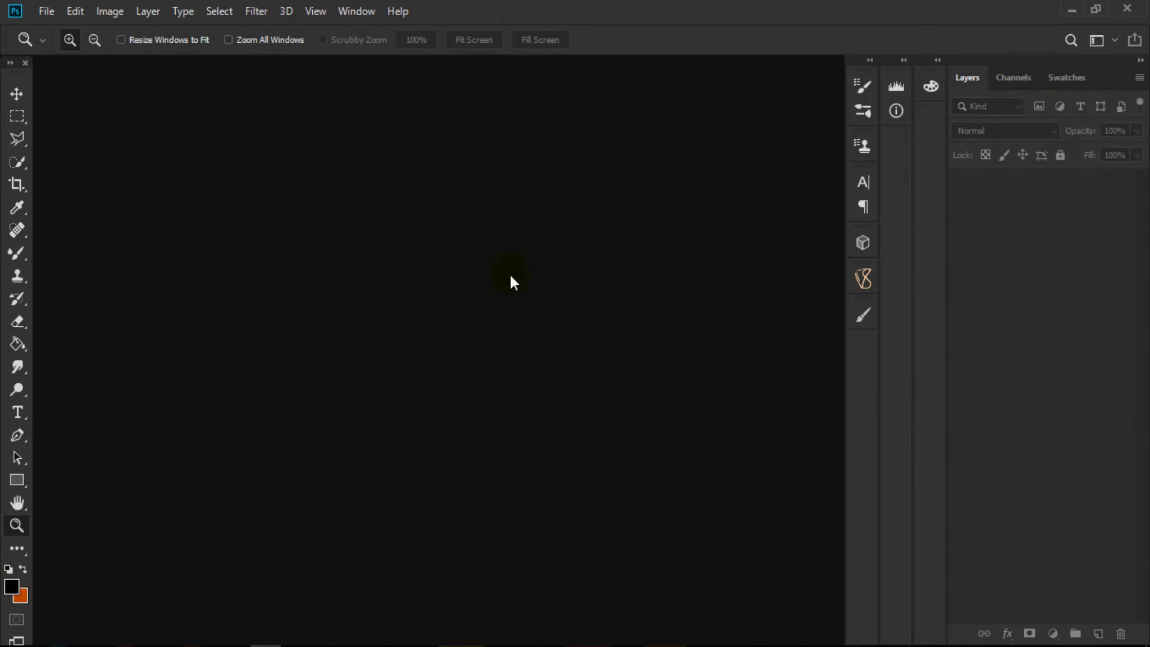
# Open IMG_2476.JPG in Photoshop and zoom in around the man's eyes to examine his face.
pyautogui.doubleClick(506, 343)
pyautogui.doubleClick(827, 115)
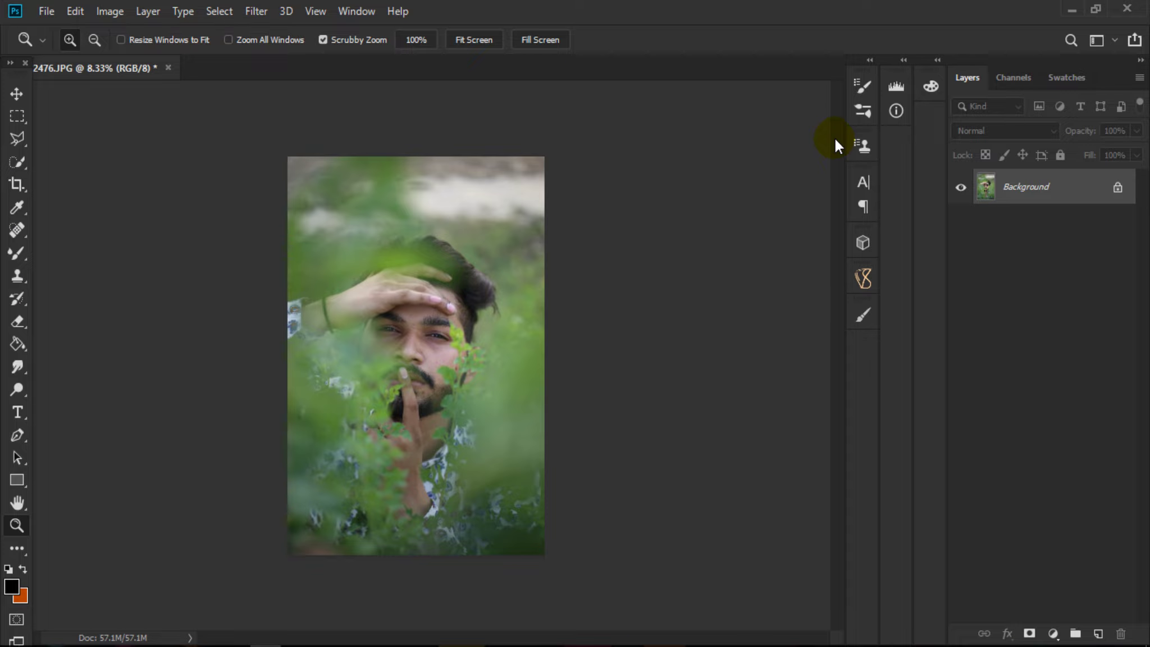
pyautogui.moveTo(446, 343)
pyautogui.mouseDown()
pyautogui.moveTo(480, 444)
pyautogui.moveTo(482, 389)
pyautogui.mouseUp()
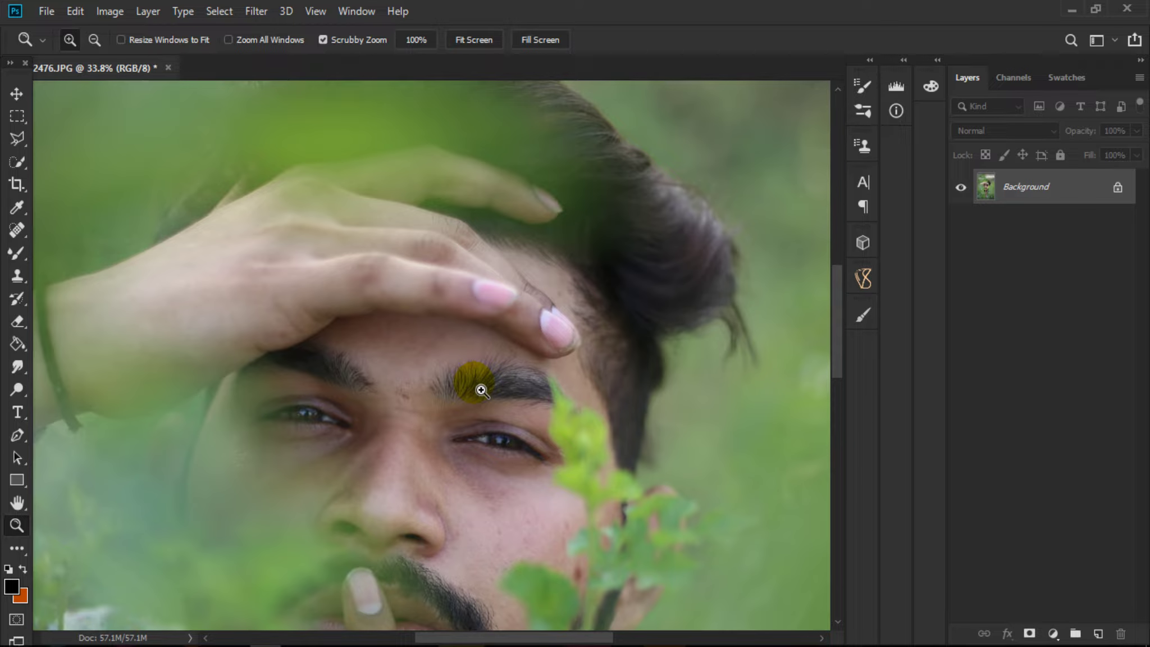
pyautogui.moveTo(481, 390)
pyautogui.mouseDown()
pyautogui.moveTo(545, 404)
pyautogui.moveTo(610, 347)
pyautogui.mouseUp()
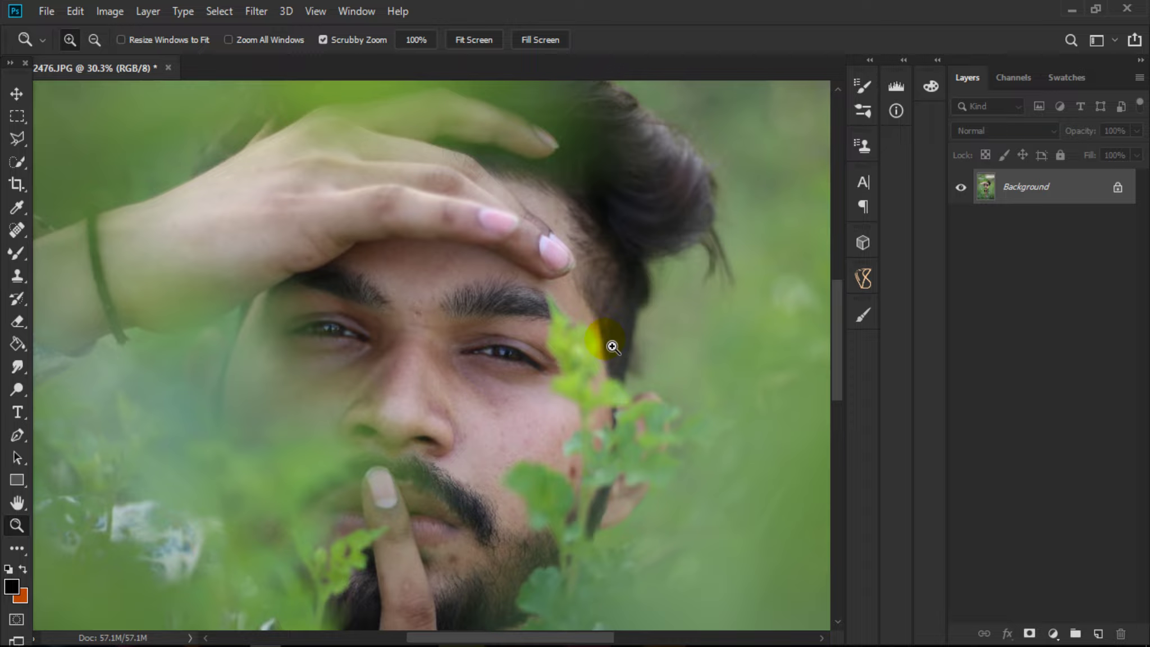
pyautogui.scroll(-2, 596, 343)
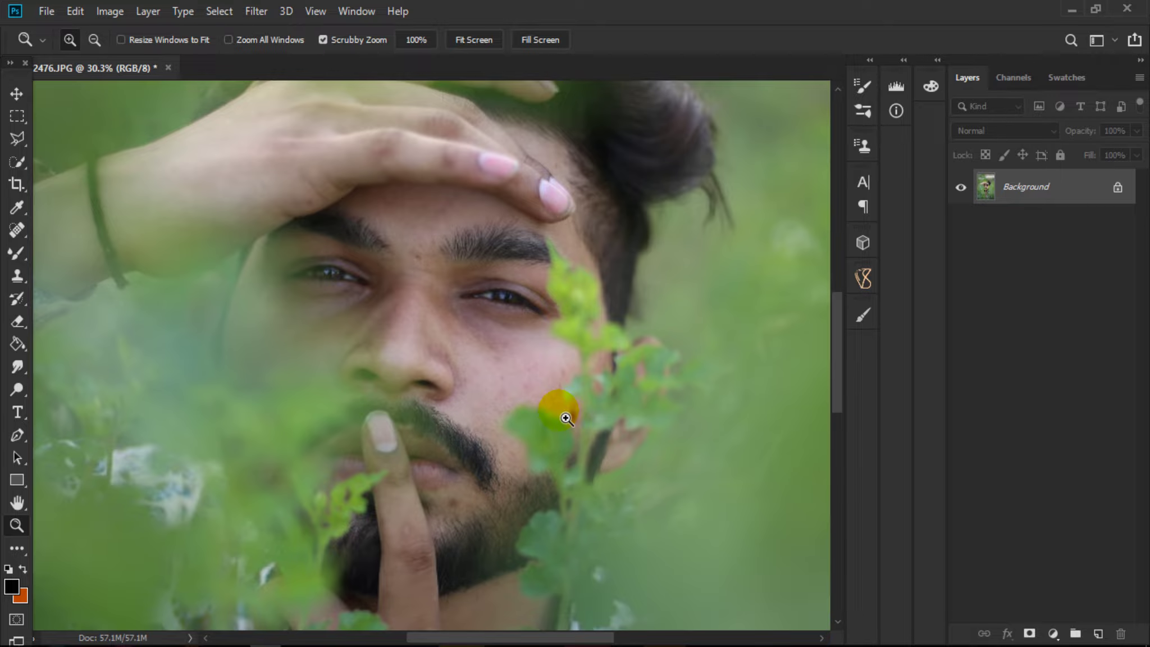
pyautogui.scroll(-3, 441, 334)
pyautogui.scroll(-2, 526, 313)
# Fit the photo on screen, then zoom in on the man's face.
pyautogui.rightClick(521, 306)
pyautogui.click(544, 322)
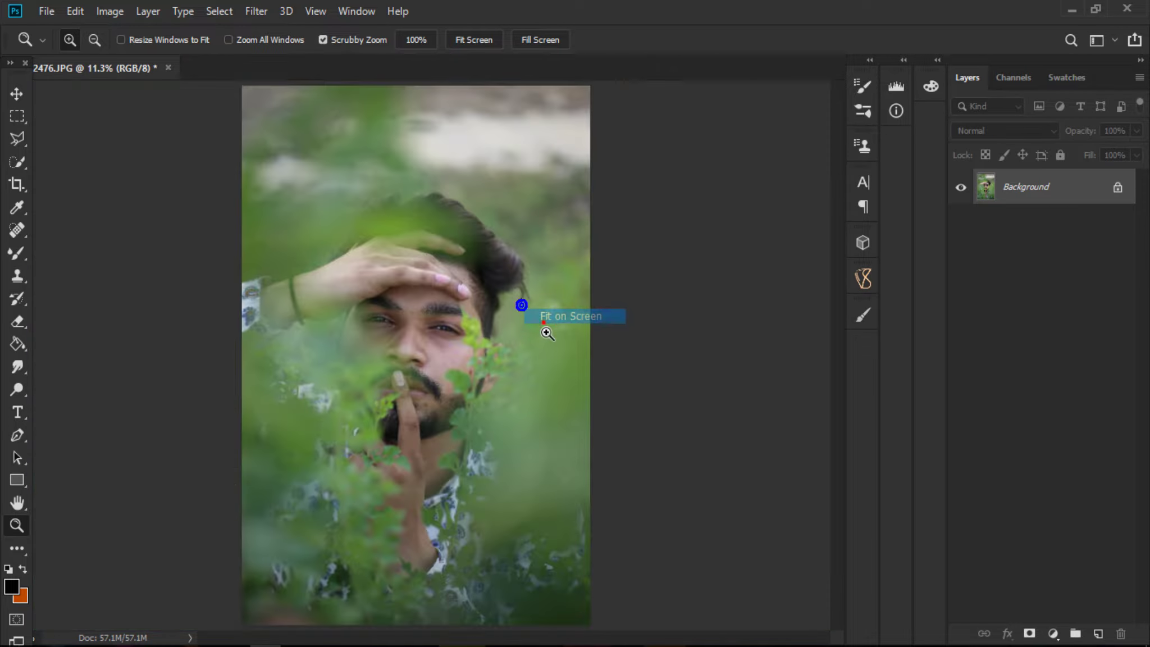
pyautogui.click(418, 359)
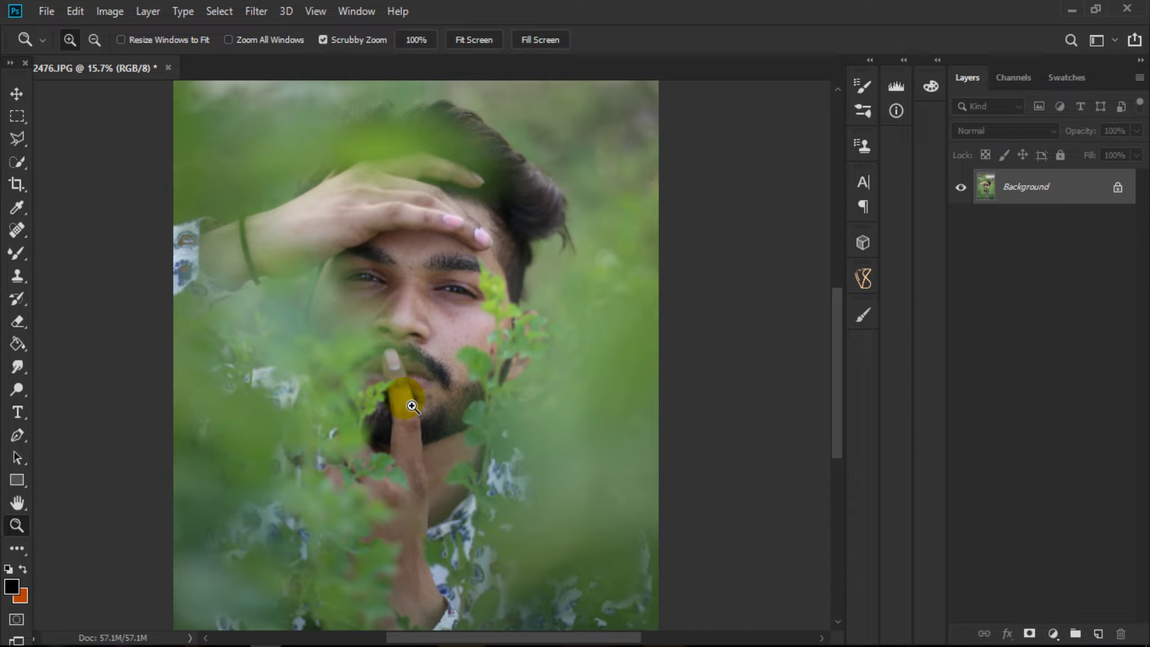
pyautogui.moveTo(407, 374)
pyautogui.mouseDown()
pyautogui.moveTo(376, 290)
pyautogui.moveTo(488, 391)
pyautogui.mouseUp()
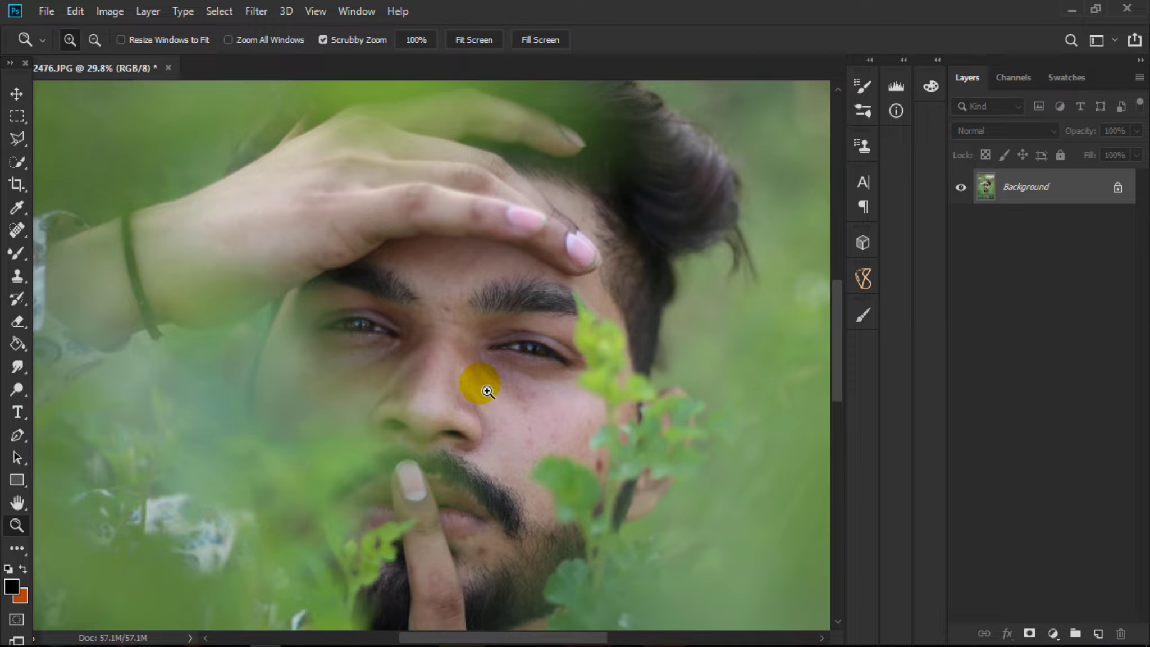
pyautogui.scroll(-3, 480, 449)
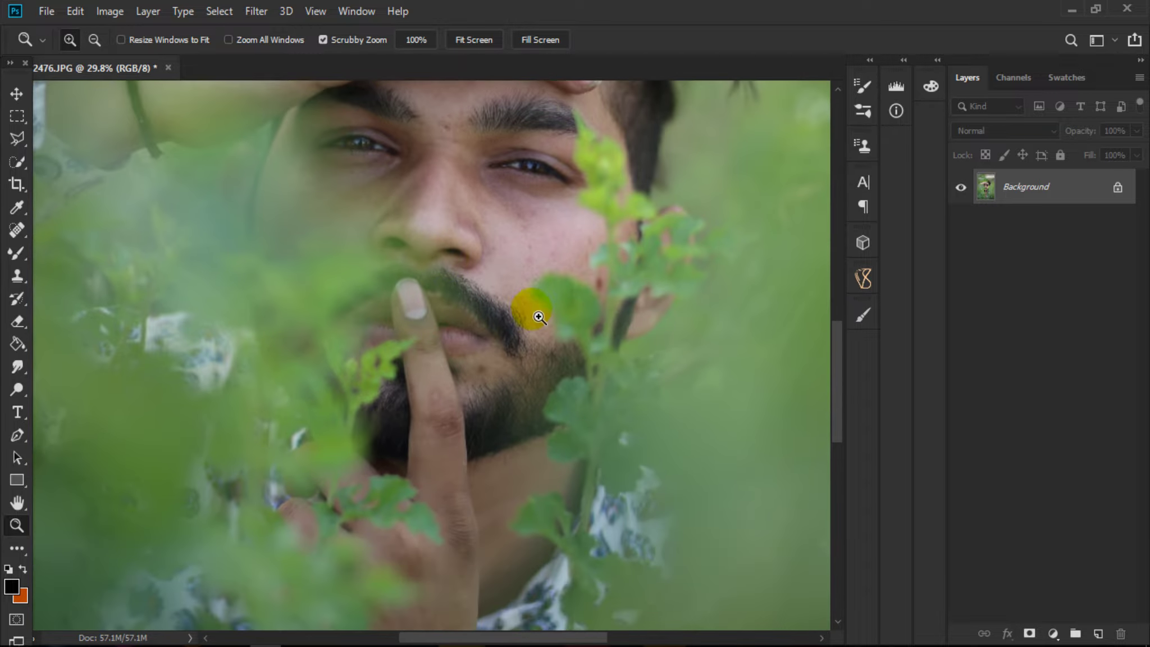
# Magnify the nose and beard area, then scroll up over the eyes and brow.
pyautogui.moveTo(522, 247)
pyautogui.mouseDown()
pyautogui.moveTo(568, 337)
pyautogui.moveTo(574, 407)
pyautogui.mouseUp()
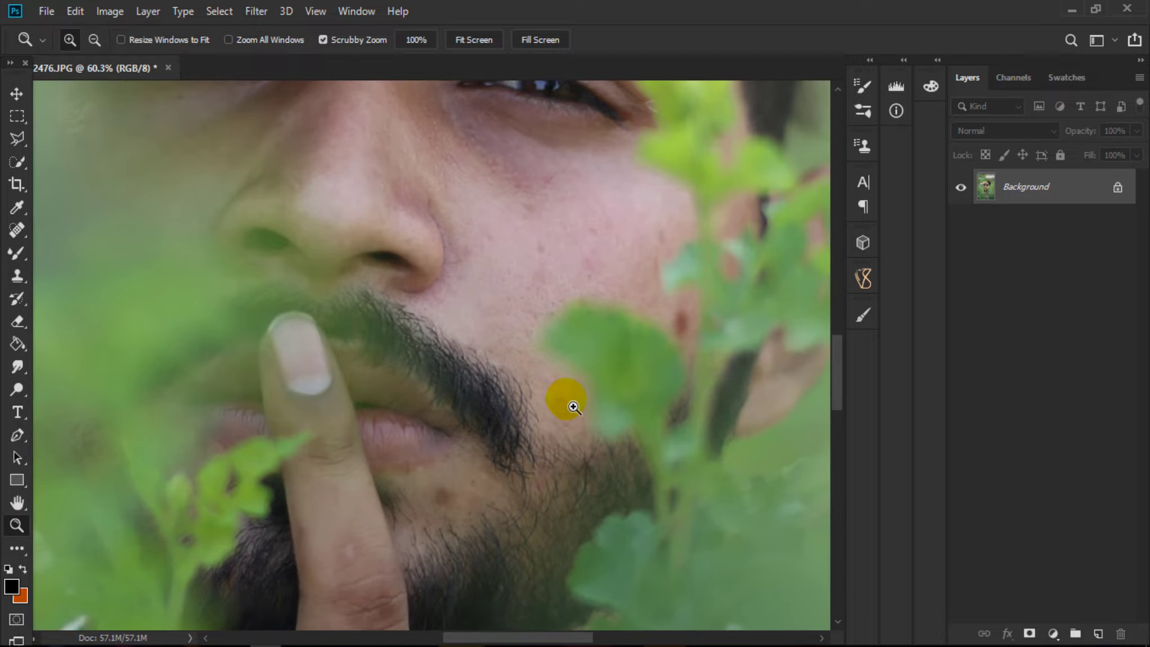
pyautogui.scroll(-1, 574, 407)
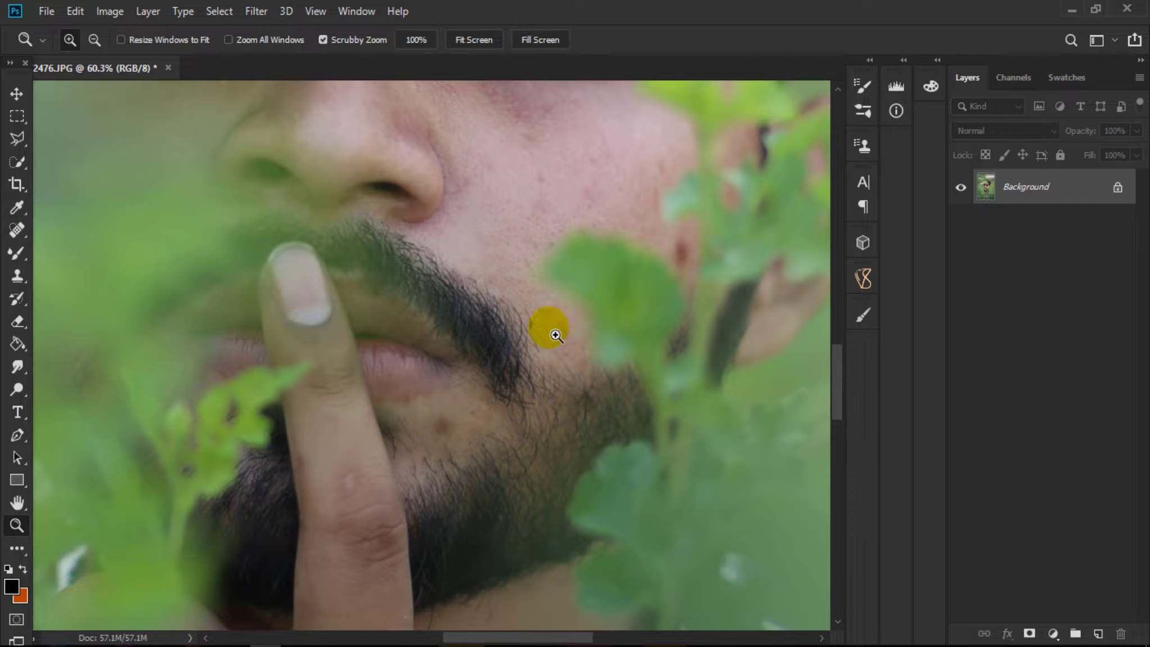
pyautogui.scroll(3, 545, 351)
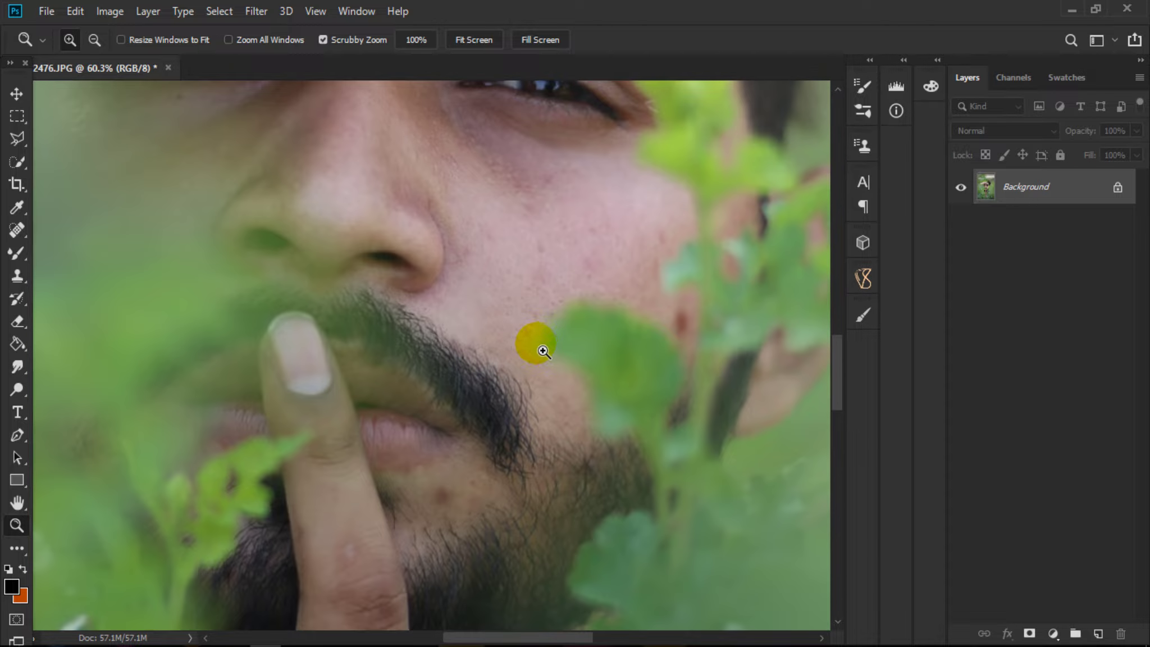
pyautogui.scroll(1, 528, 337)
pyautogui.scroll(2, 556, 388)
pyautogui.scroll(3, 567, 394)
pyautogui.scroll(3, 564, 393)
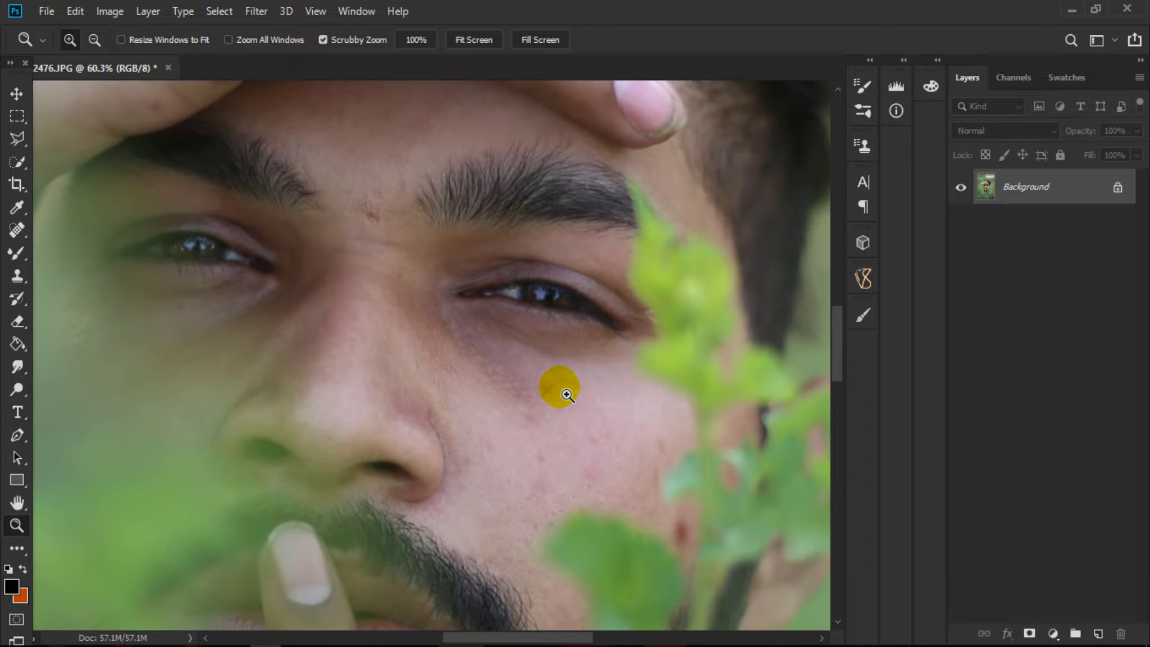
pyautogui.scroll(2, 560, 404)
pyautogui.scroll(1, 449, 365)
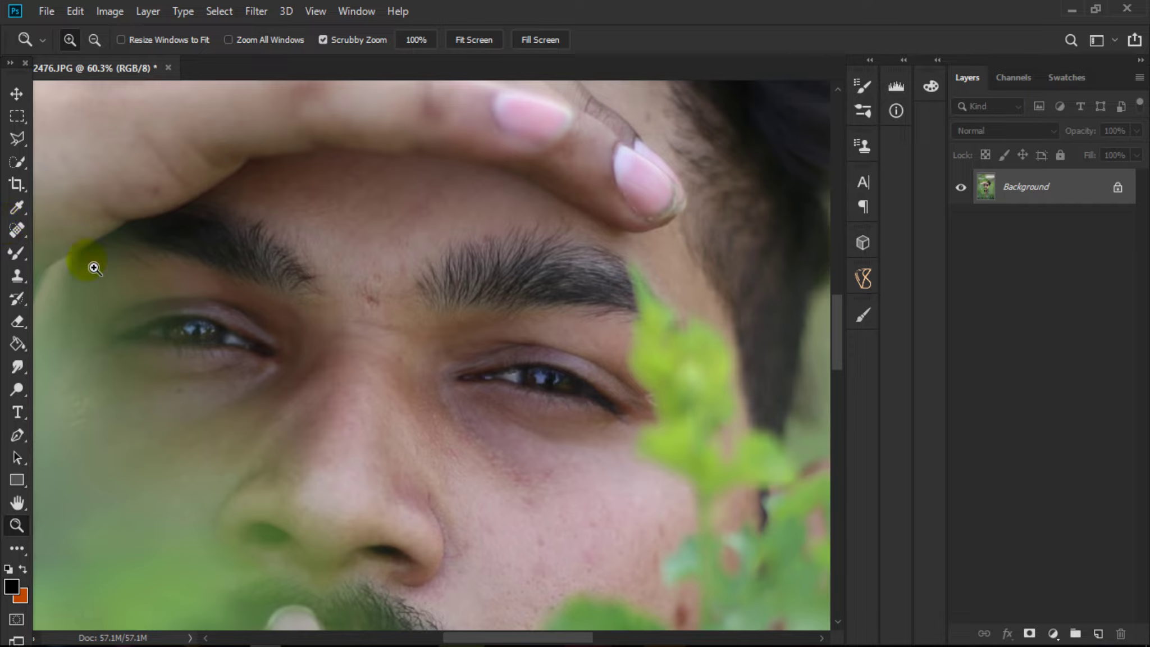
# Use the Spot Healing Brush at size 45–50 to heal spots between the brows and above the brow.
pyautogui.click(18, 231)
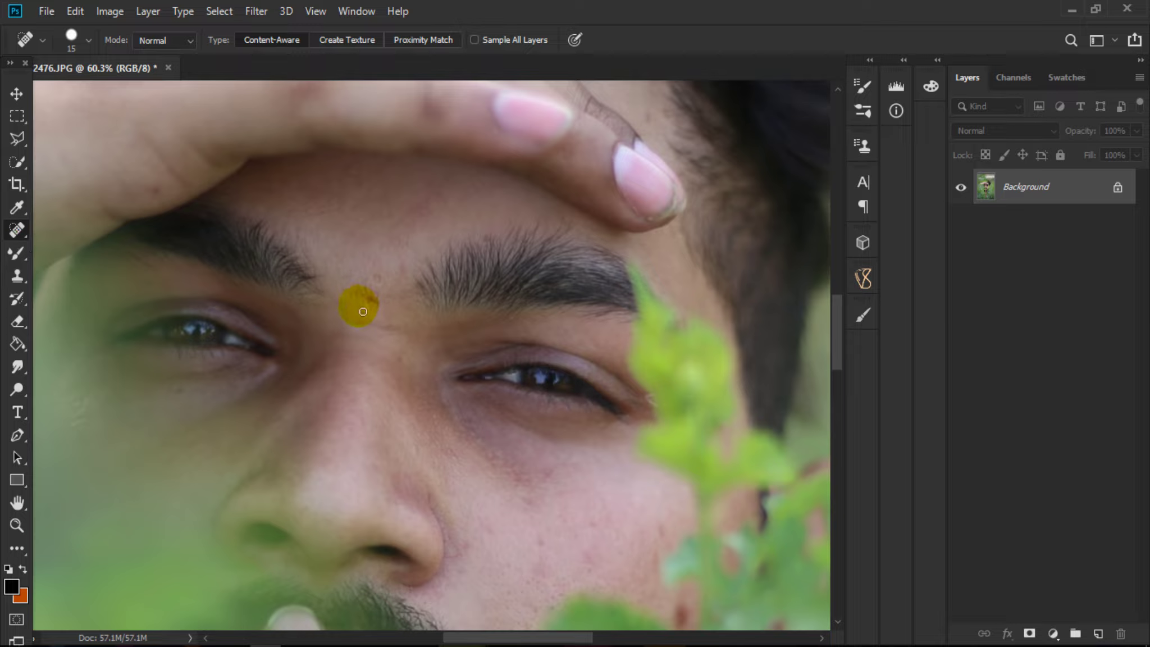
pyautogui.press(']')
pyautogui.press(']')
pyautogui.press(']')
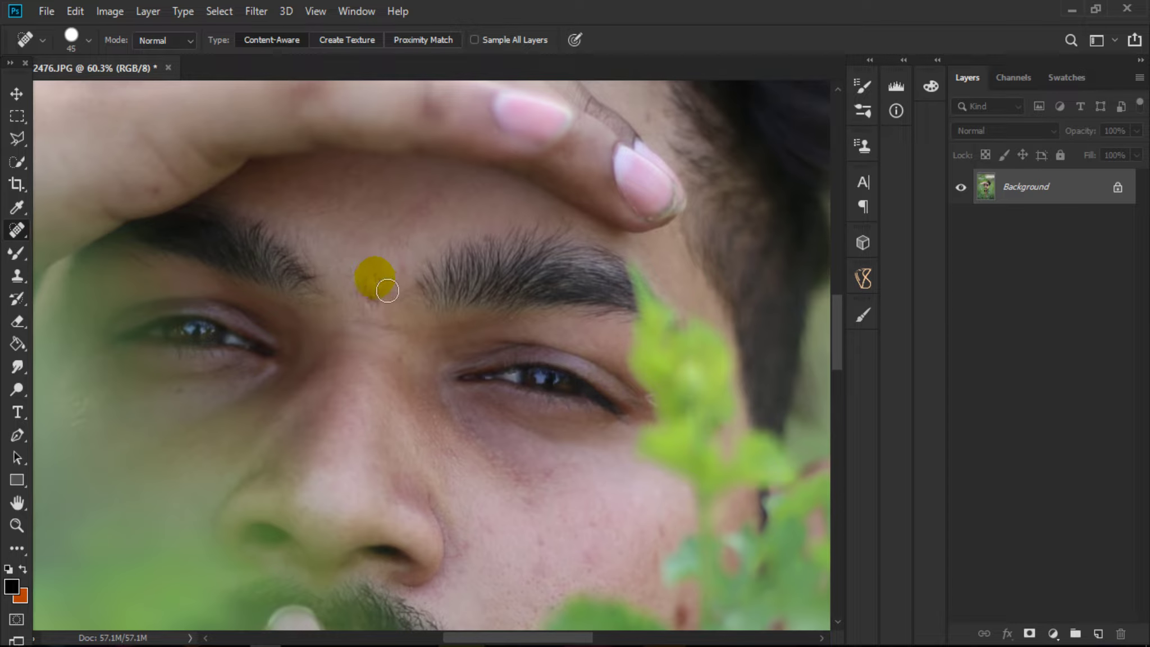
pyautogui.click(381, 307)
pyautogui.click(382, 312)
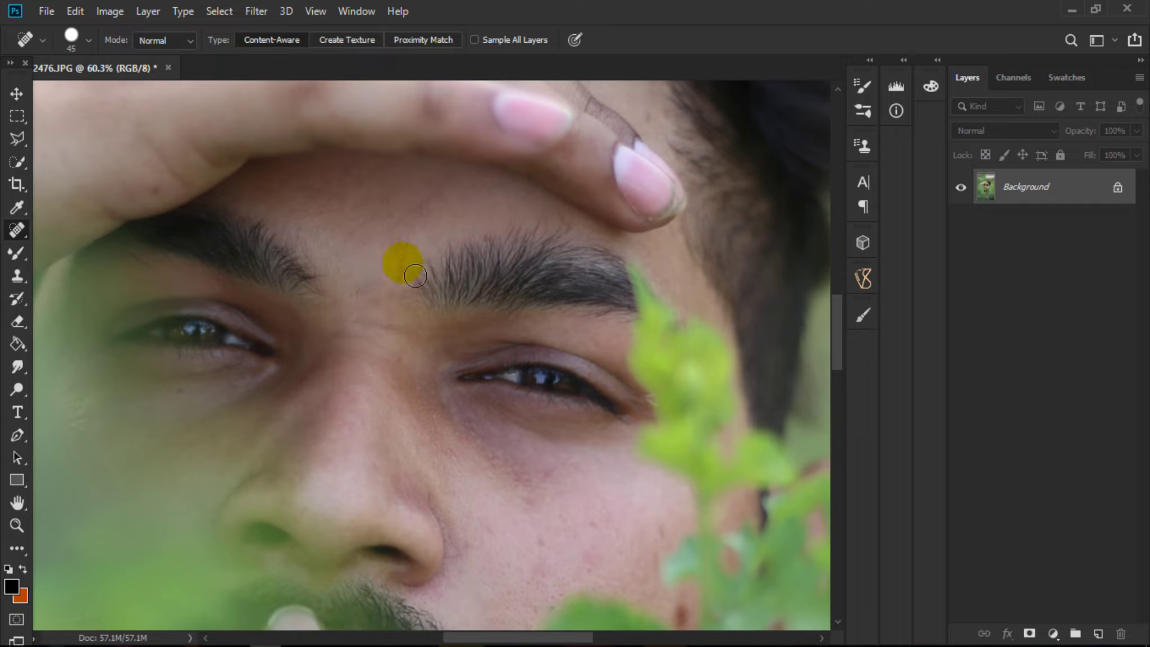
pyautogui.click(366, 180)
pyautogui.press(']')
pyautogui.scroll(2, 447, 202)
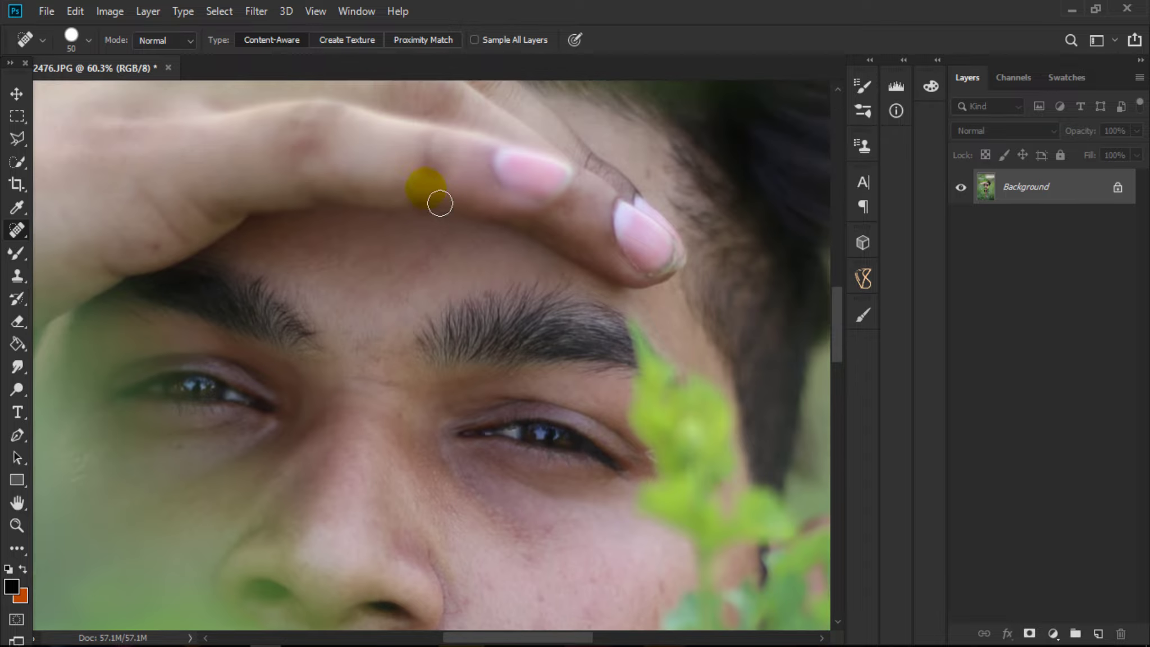
pyautogui.click(449, 173)
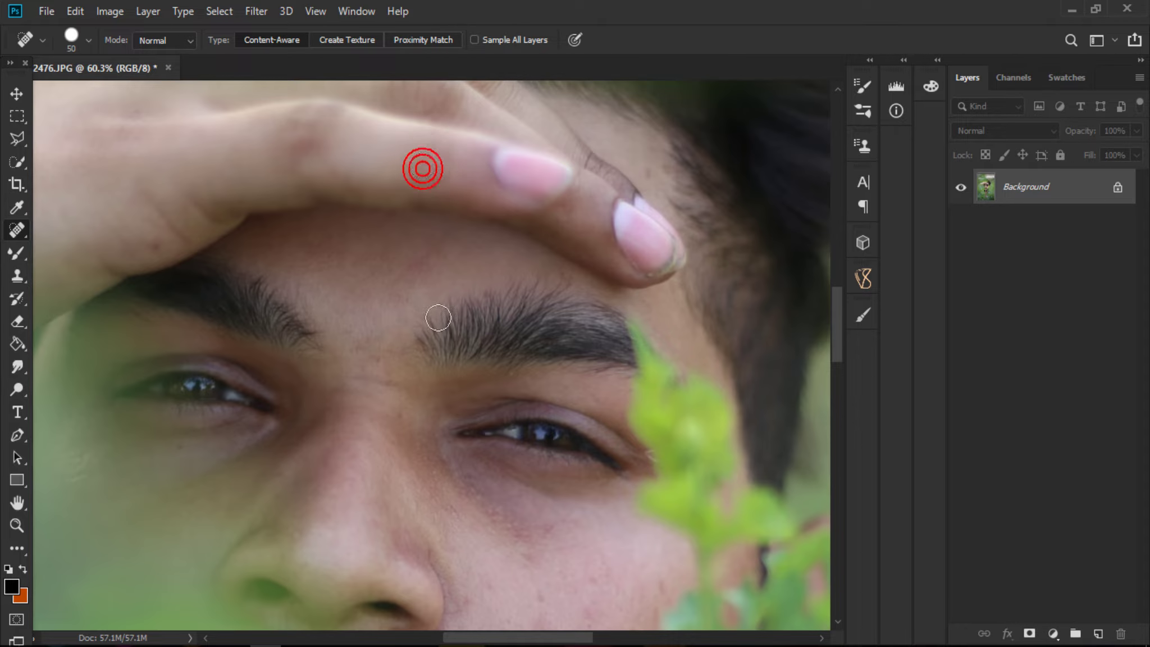
pyautogui.scroll(-5, 436, 321)
# Heal the blemishes on the cheek and beside the nose with a 45–50 brush.
pyautogui.press('[')
pyautogui.click(551, 390)
pyautogui.click(542, 455)
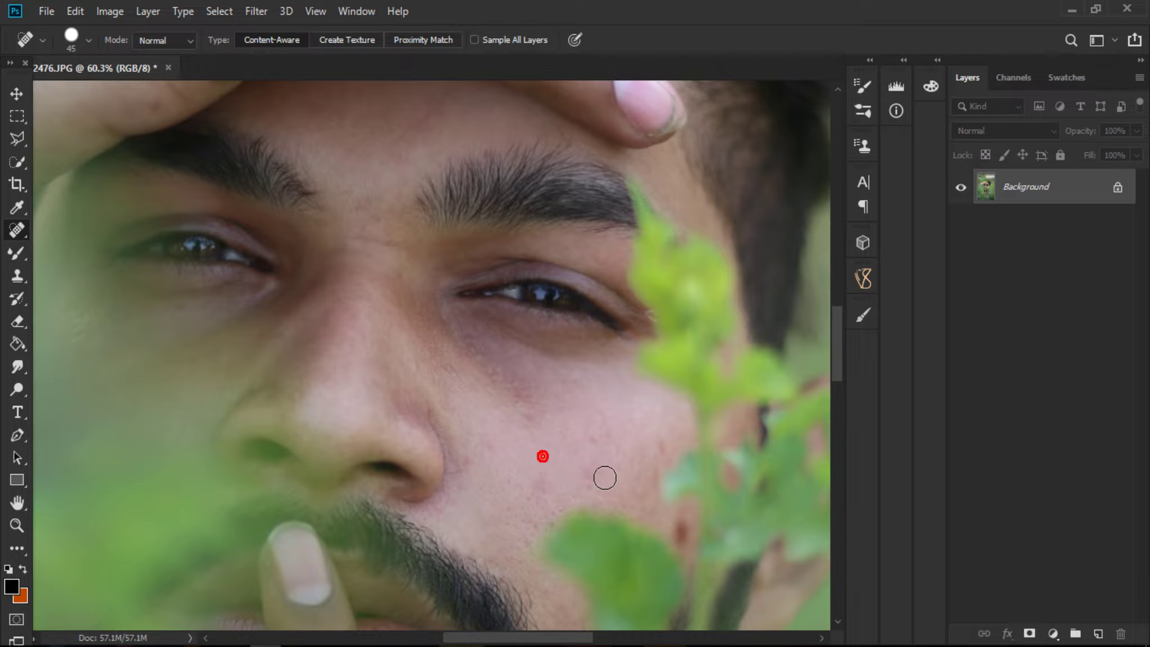
pyautogui.click(593, 437)
pyautogui.scroll(-3, 690, 495)
pyautogui.click(681, 461)
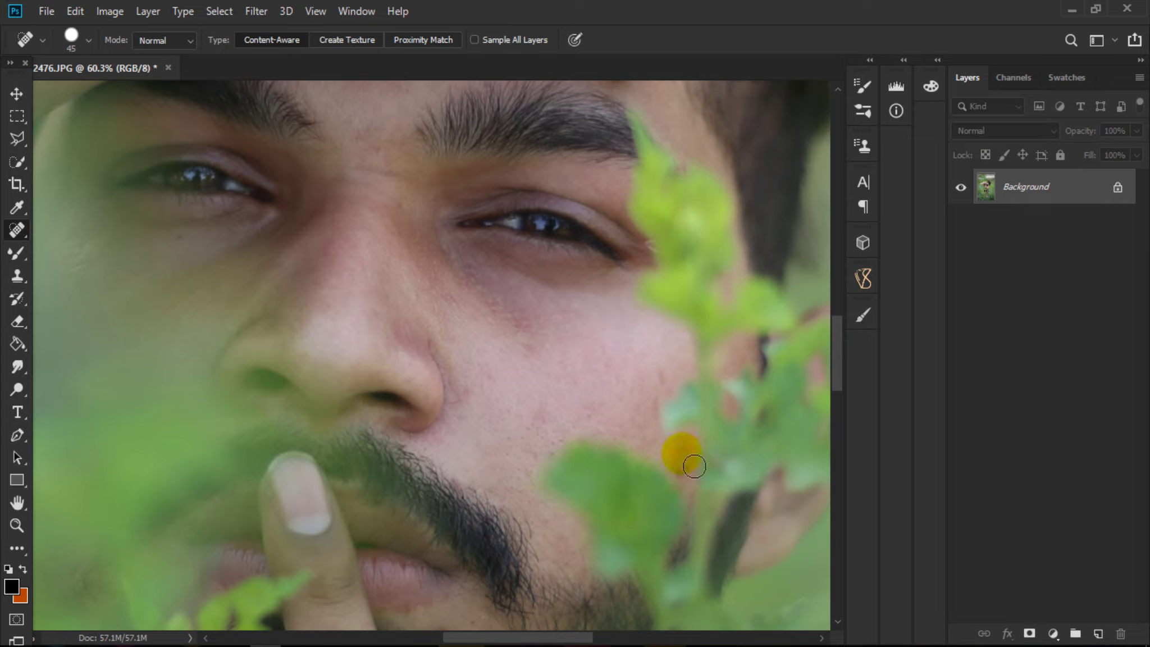
pyautogui.press(']')
pyautogui.click(539, 412)
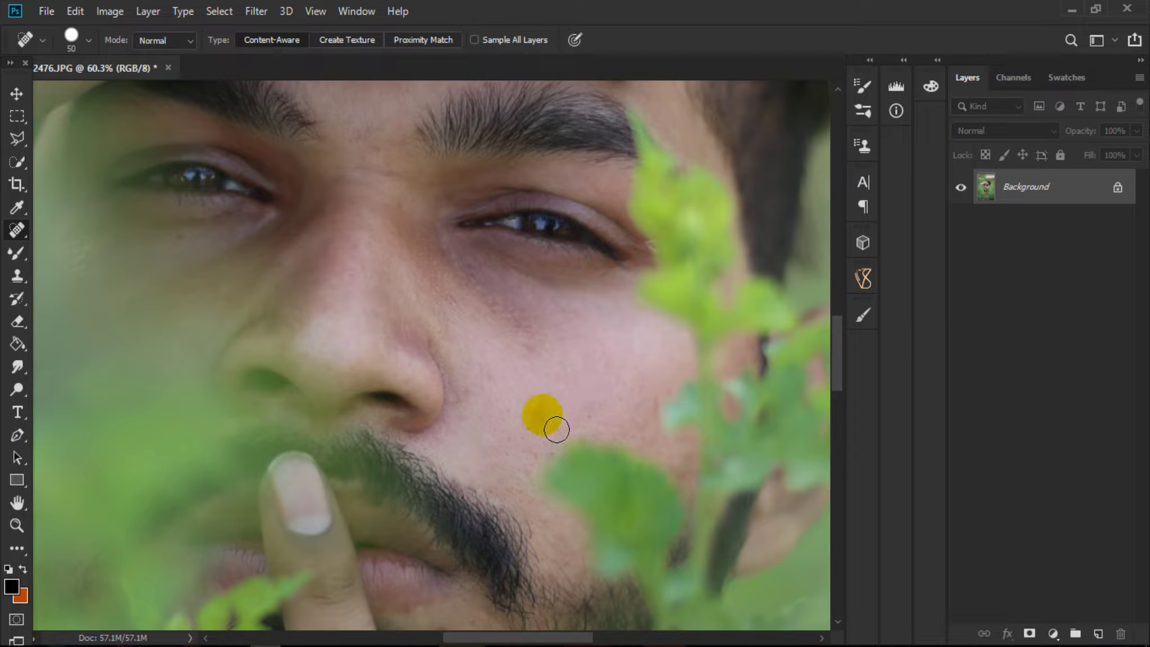
pyautogui.click(478, 393)
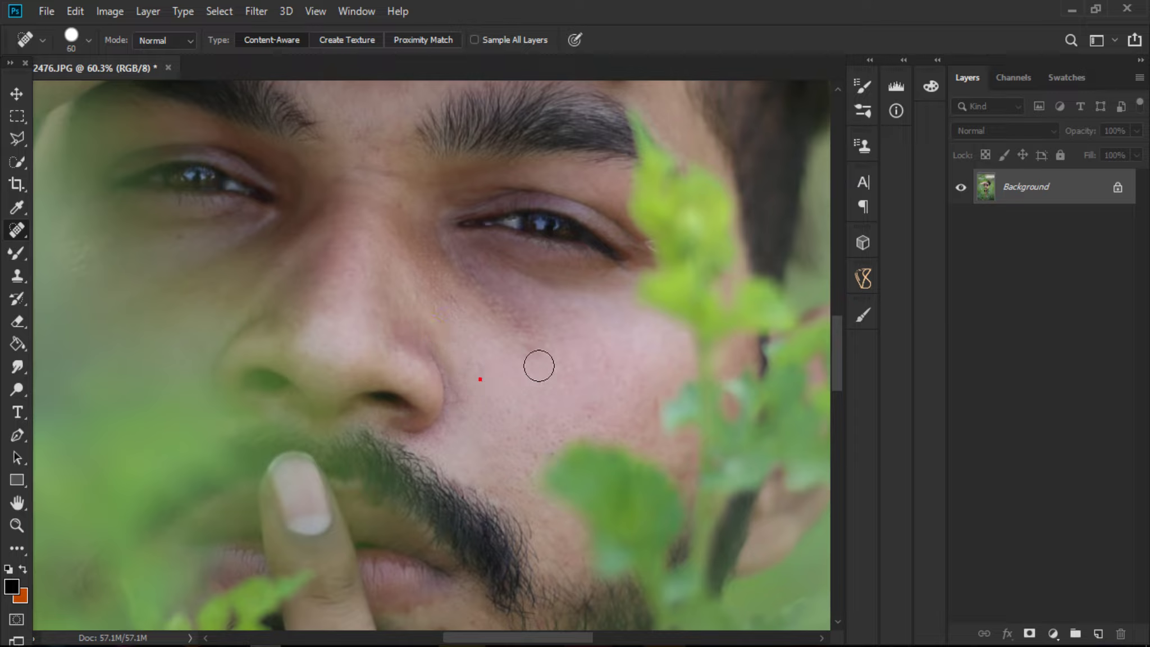
# Bring the nose and mouth into view and heal the chin blemishes with a 45 brush.
pyautogui.press(']')
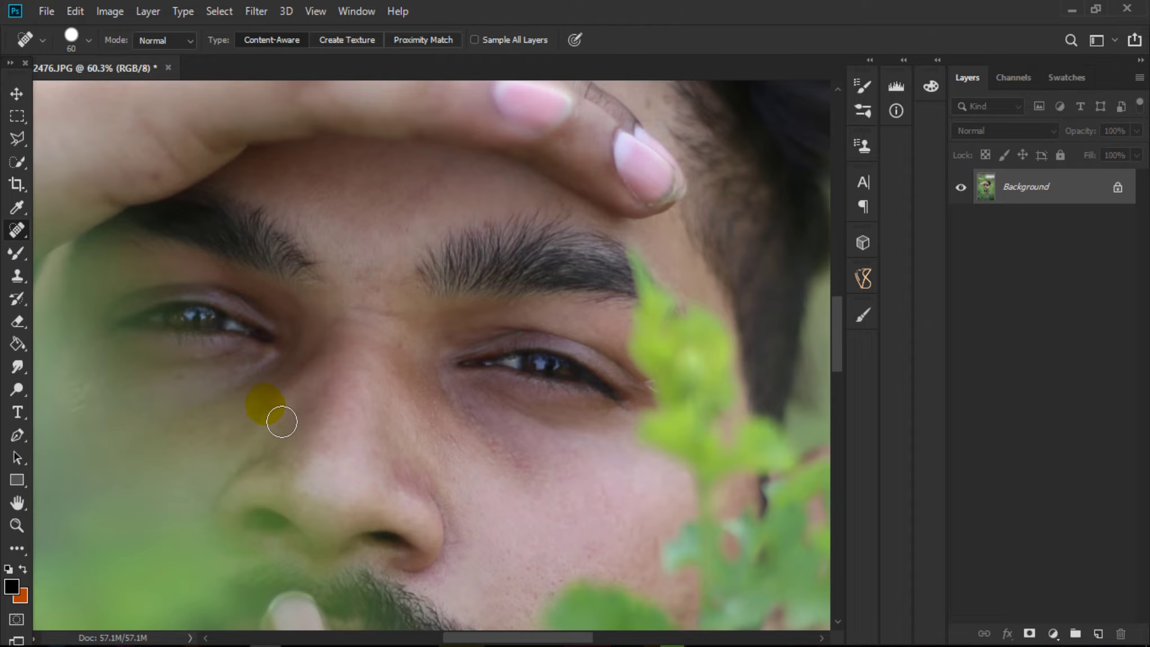
pyautogui.scroll(2, 278, 415)
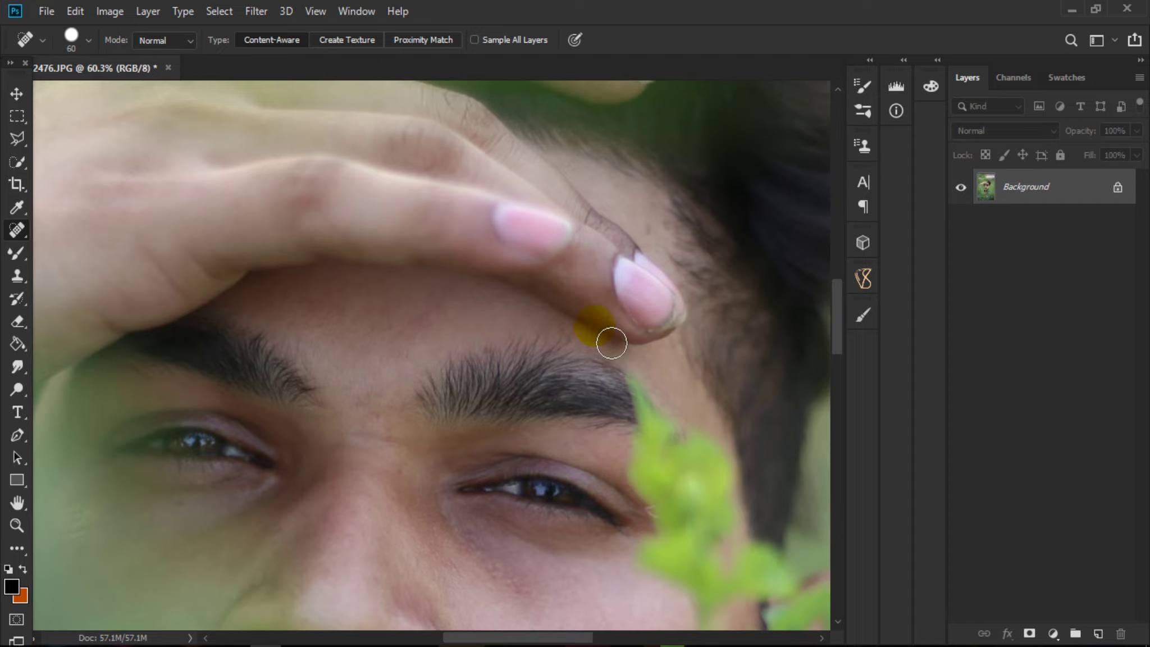
pyautogui.press('[')
pyautogui.press('[')
pyautogui.moveTo(236, 275)
pyautogui.mouseDown()
pyautogui.moveTo(629, 136)
pyautogui.moveTo(726, 390)
pyautogui.moveTo(167, 153)
pyautogui.moveTo(409, 147)
pyautogui.mouseUp()
pyautogui.moveTo(545, 435); pyautogui.dragTo(512, 430)
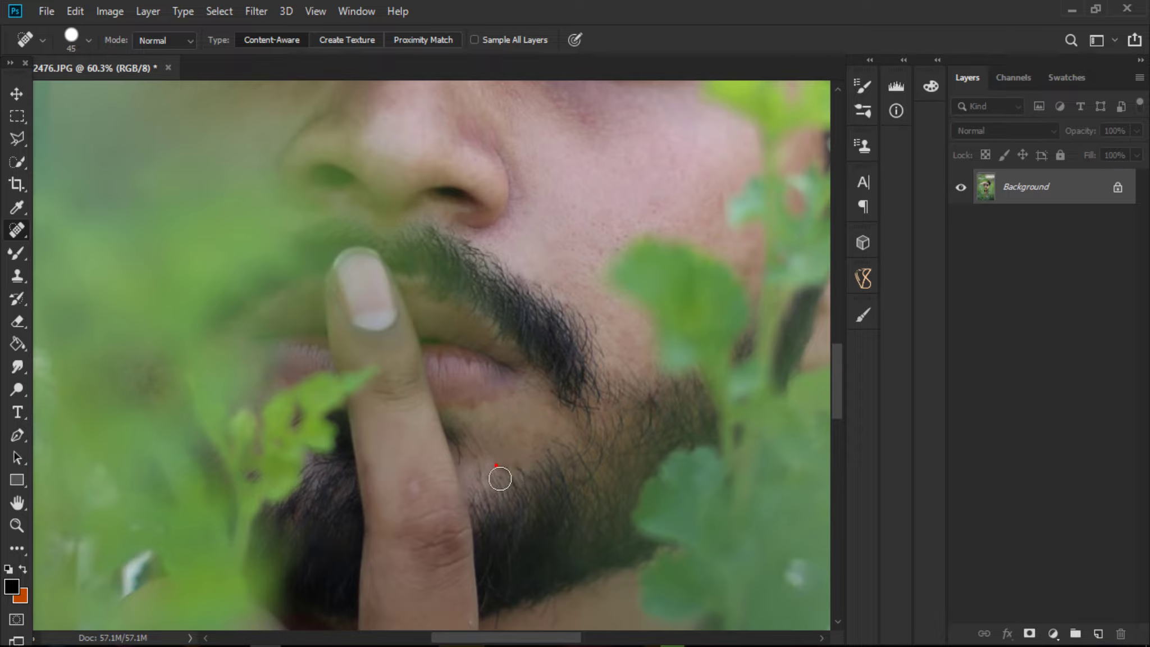
pyautogui.click(484, 449)
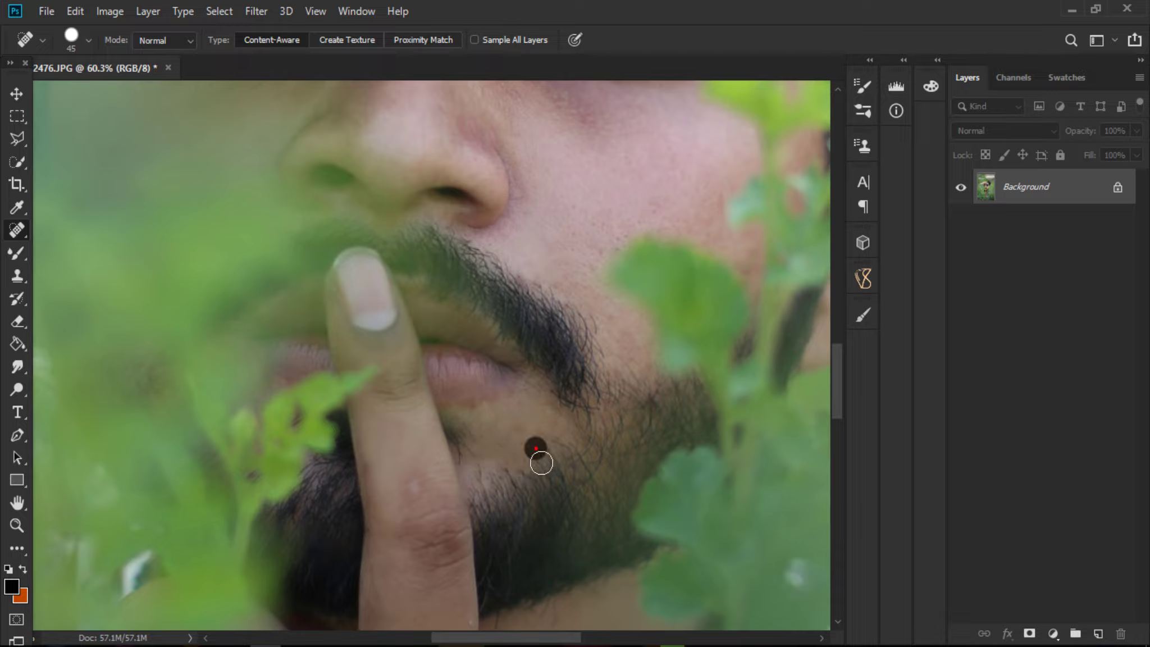
pyautogui.scroll(2, 562, 405)
pyautogui.scroll(4, 584, 236)
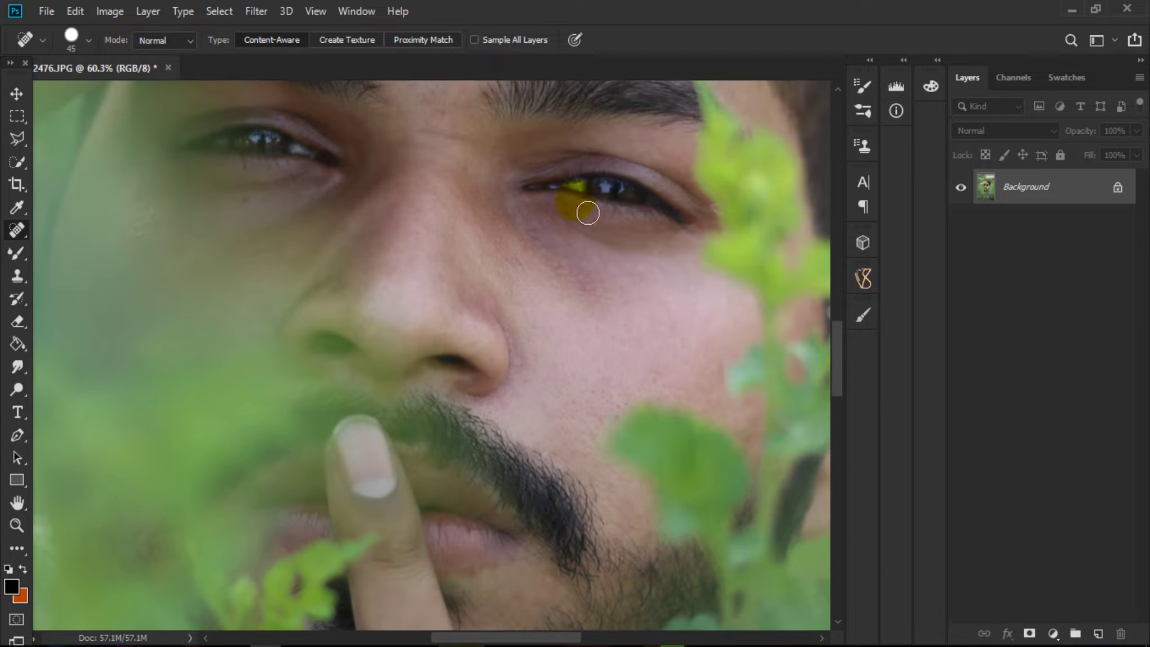
pyautogui.scroll(-3, 562, 292)
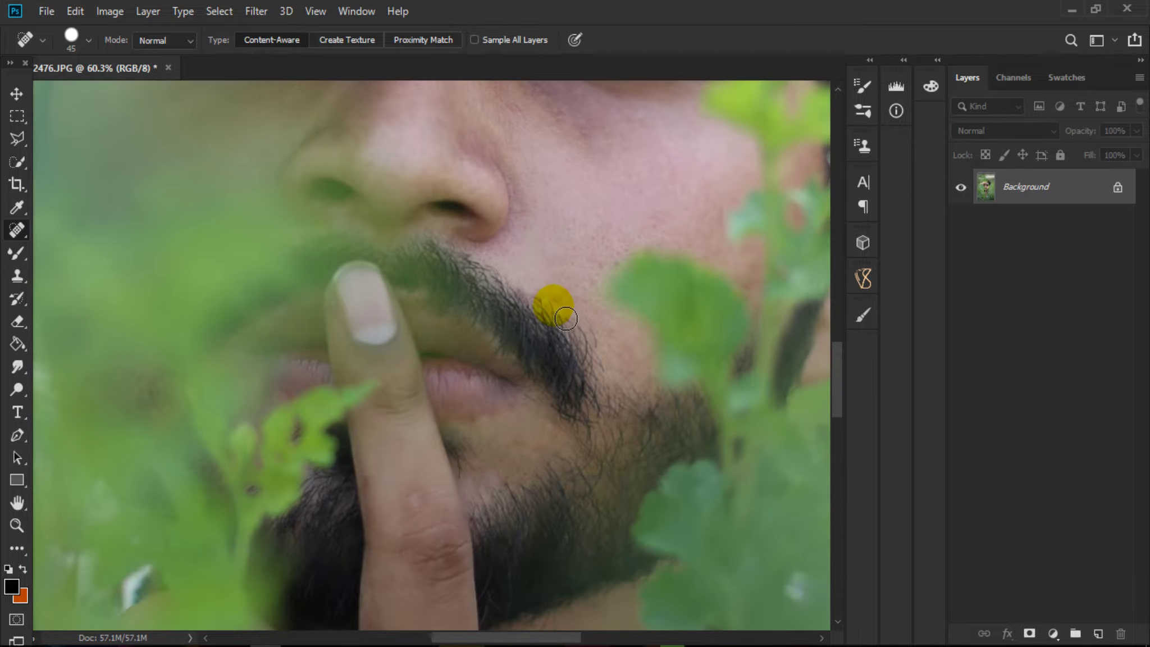
# Heal the remaining spots on the cheek, beard edge, upper cheek, and beside and below the eye.
pyautogui.click(590, 289)
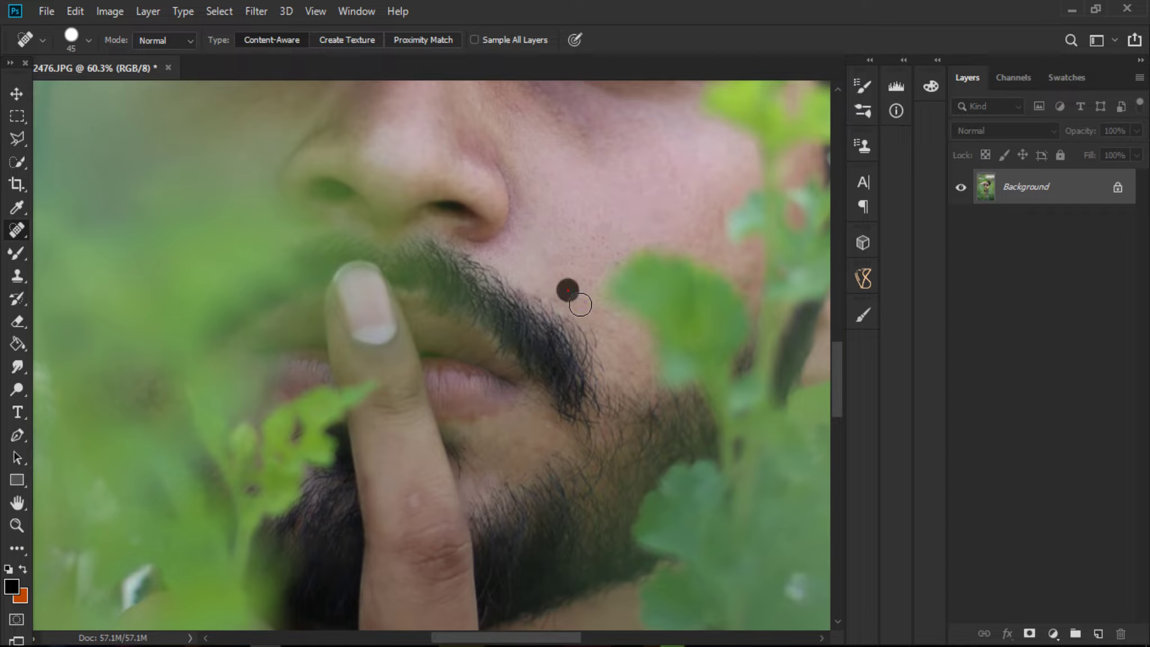
pyautogui.click(639, 364)
pyautogui.scroll(2, 634, 361)
pyautogui.click(711, 295)
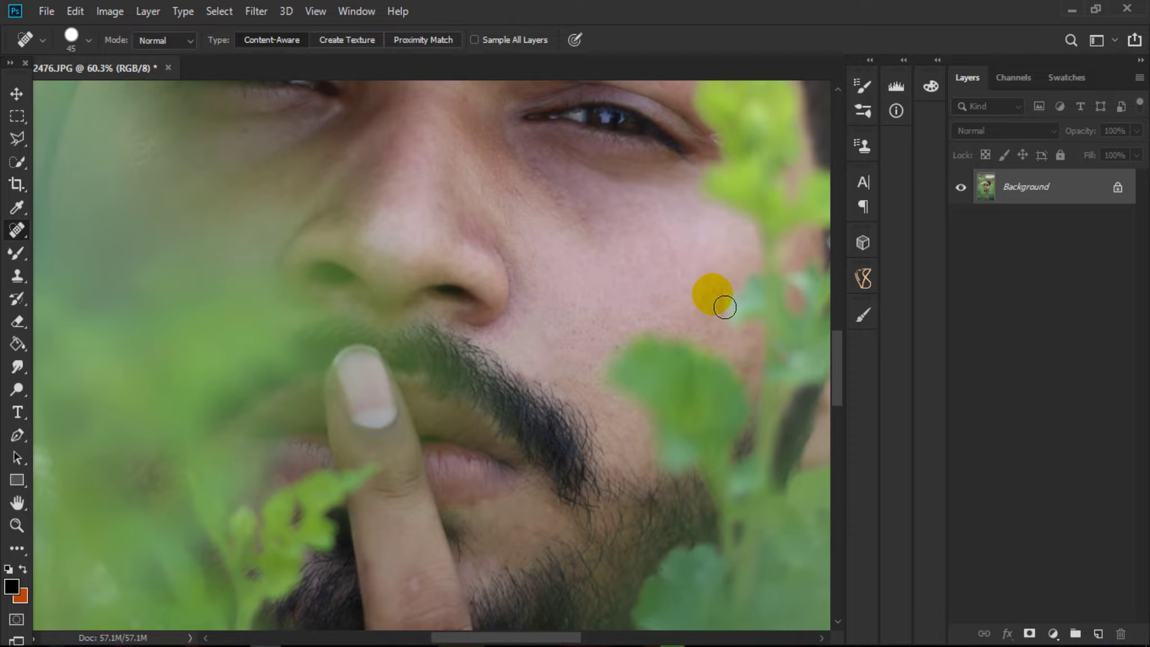
pyautogui.scroll(2, 532, 252)
pyautogui.click(538, 255)
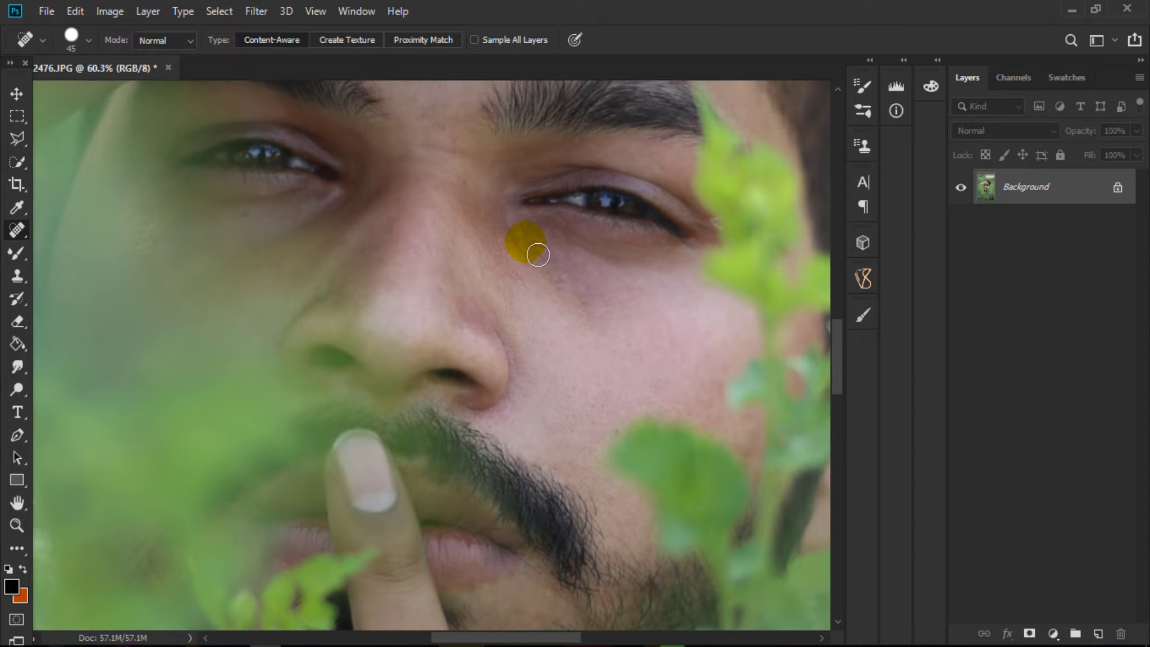
pyautogui.click(506, 182)
pyautogui.scroll(2, 508, 180)
pyautogui.moveTo(213, 272); pyautogui.dragTo(257, 282)
pyautogui.scroll(2, 576, 324)
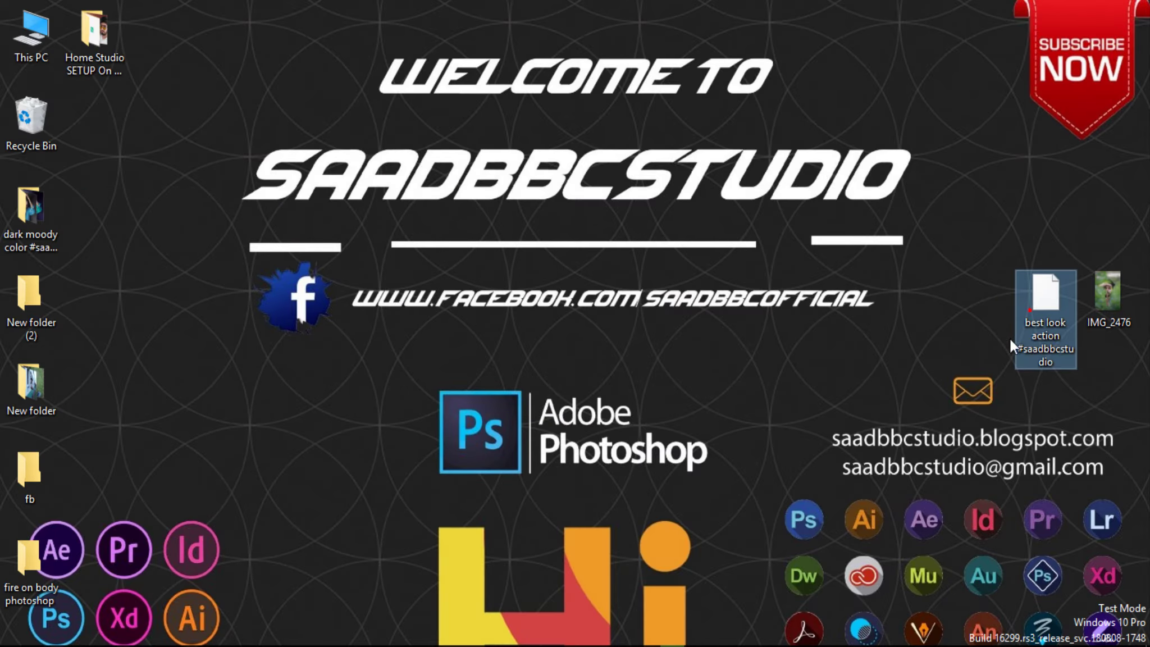
pyautogui.click(1032, 332)
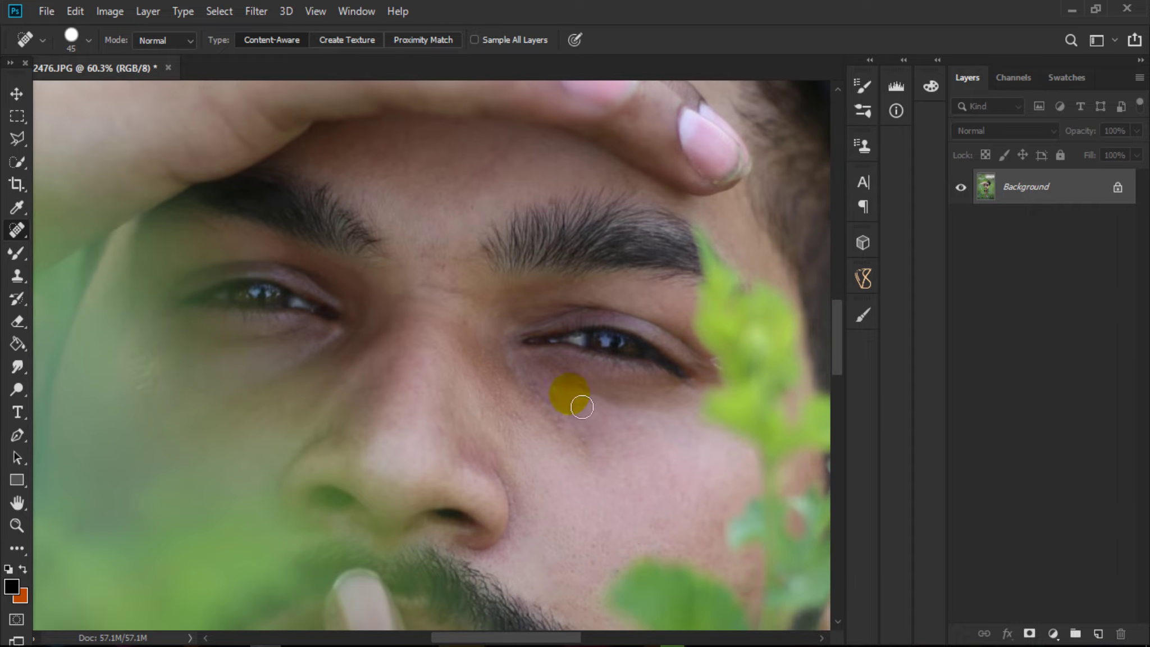
# Show the Actions panel, then fit the photo on screen and zoom in on the face.
pyautogui.click(364, 10)
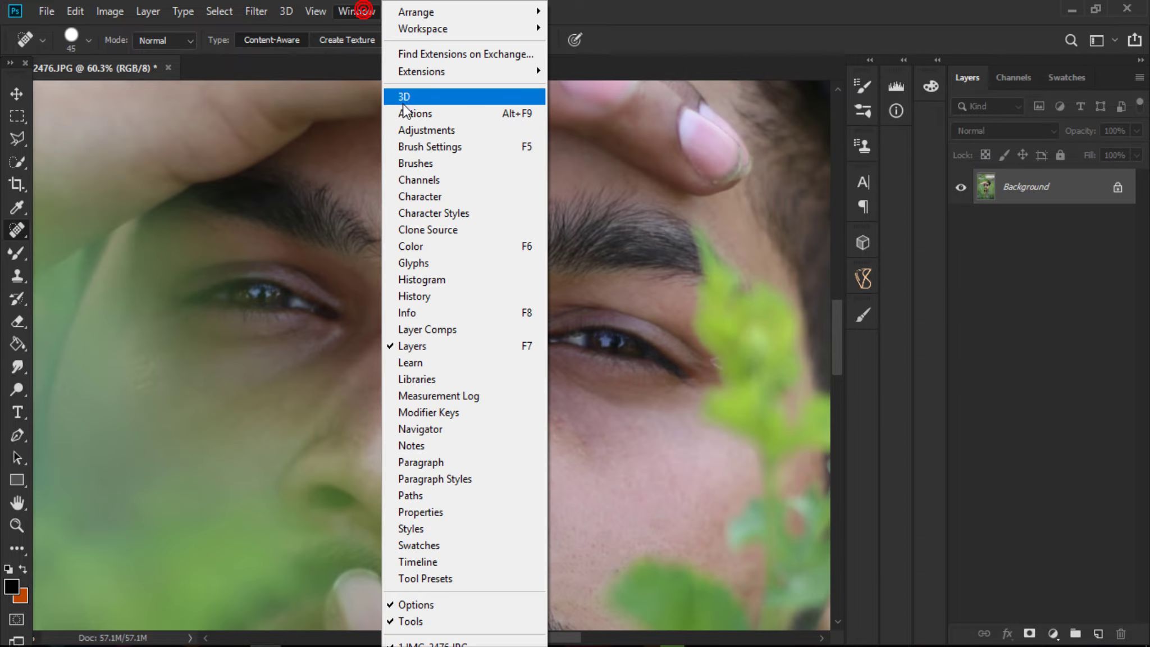
pyautogui.click(419, 115)
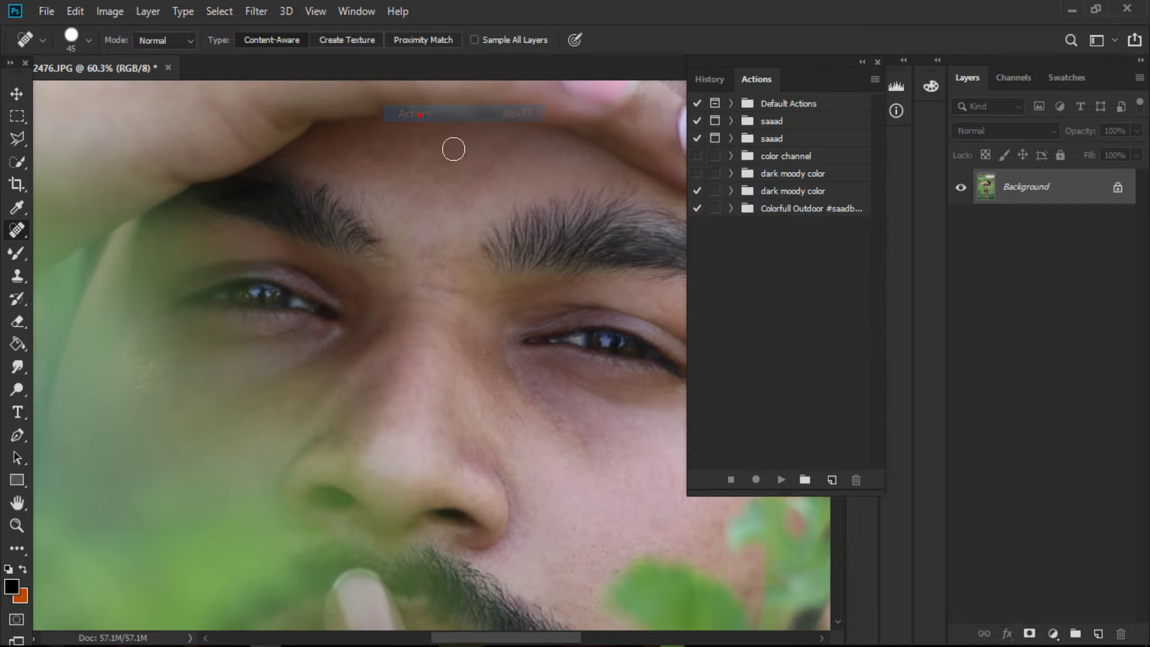
pyautogui.click(17, 524)
pyautogui.rightClick(569, 269)
pyautogui.click(616, 278)
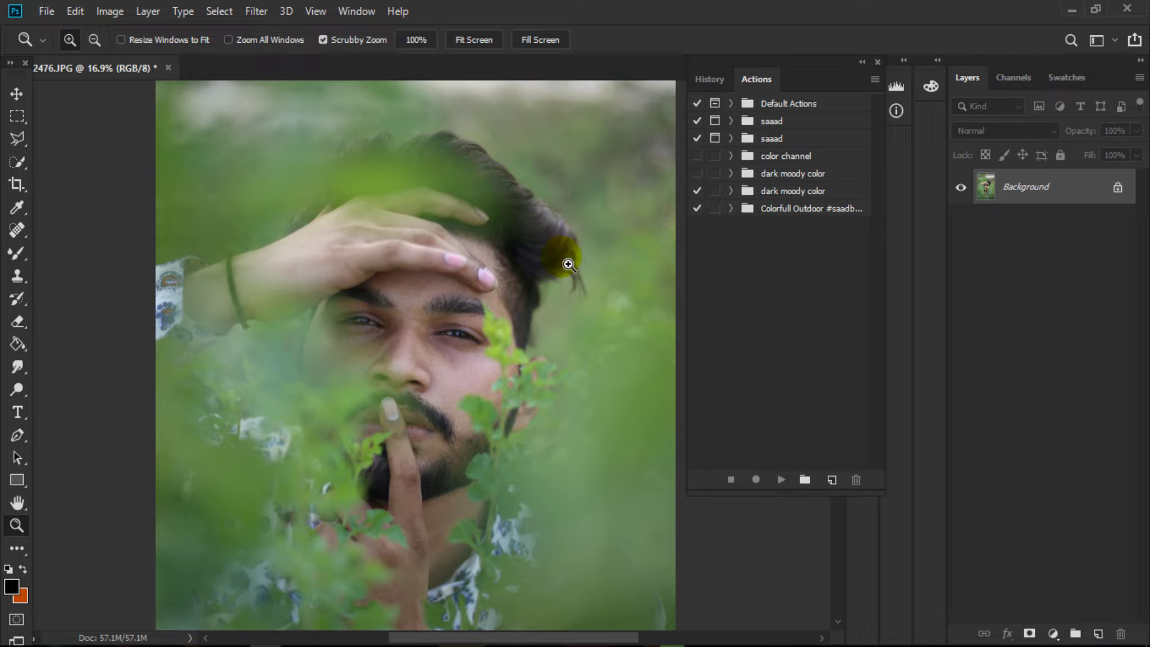
pyautogui.moveTo(534, 295); pyautogui.dragTo(551, 352)
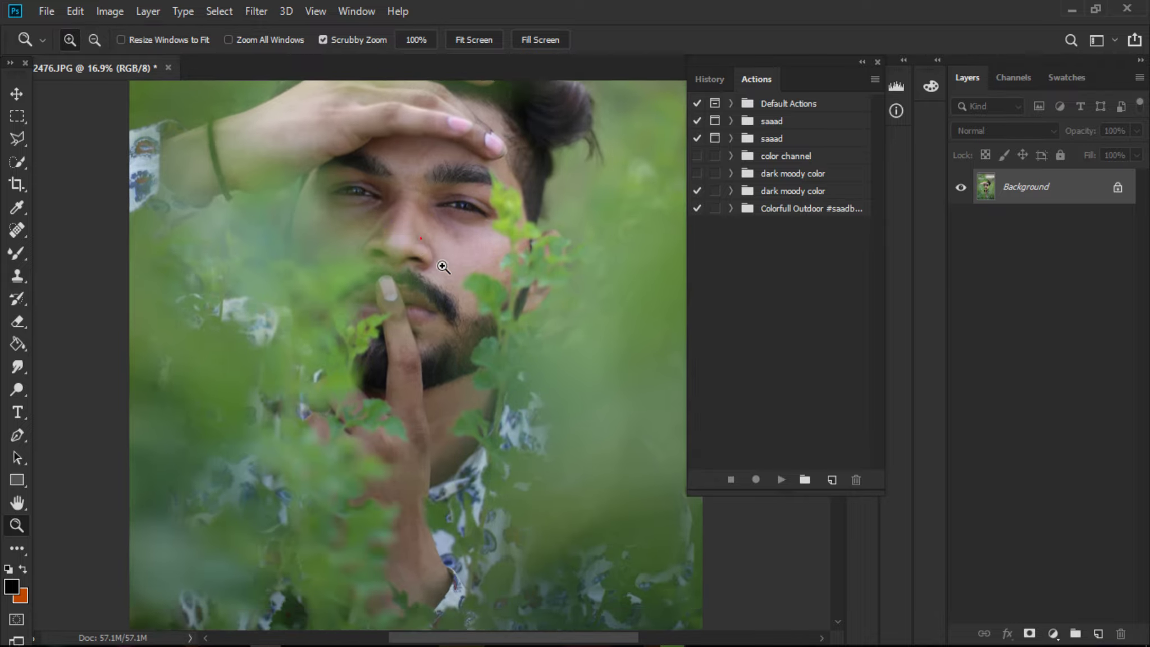
pyautogui.scroll(3, 562, 337)
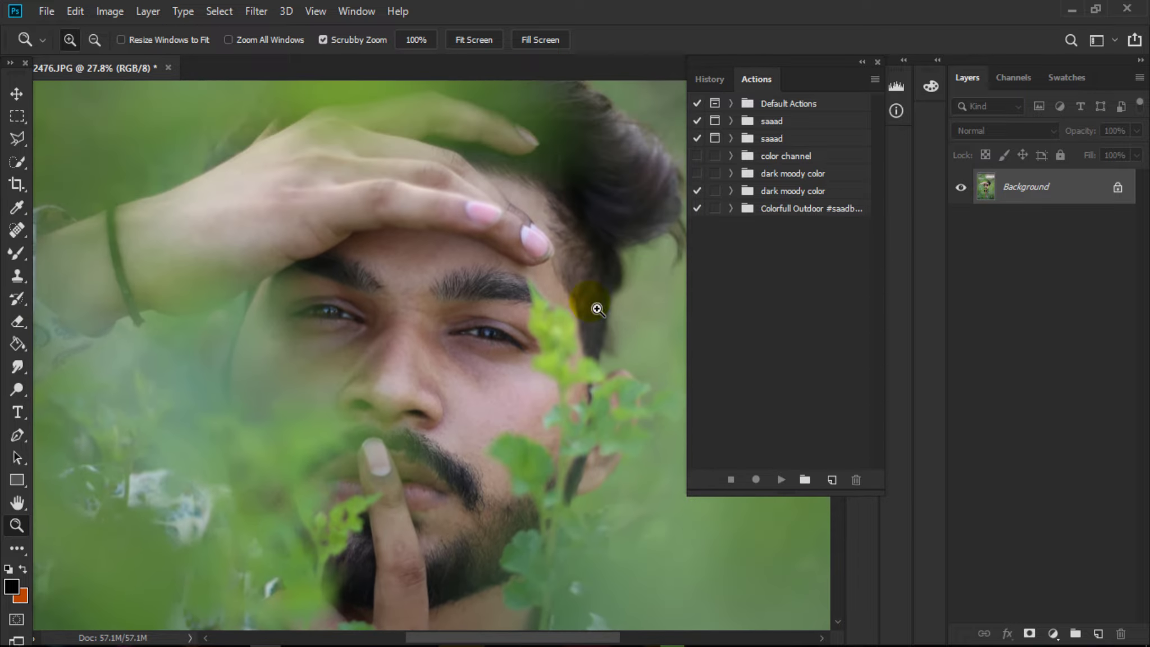
# Load the best look action file from the Desktop using the Actions panel's Load Actions.
pyautogui.click(874, 79)
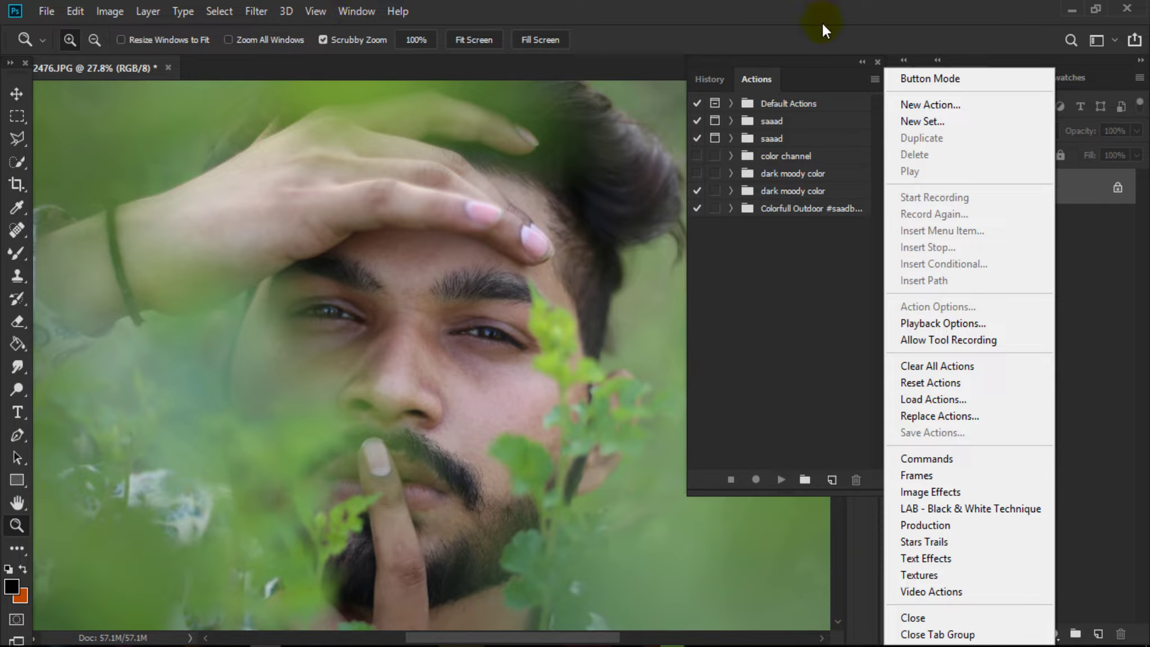
pyautogui.click(823, 72)
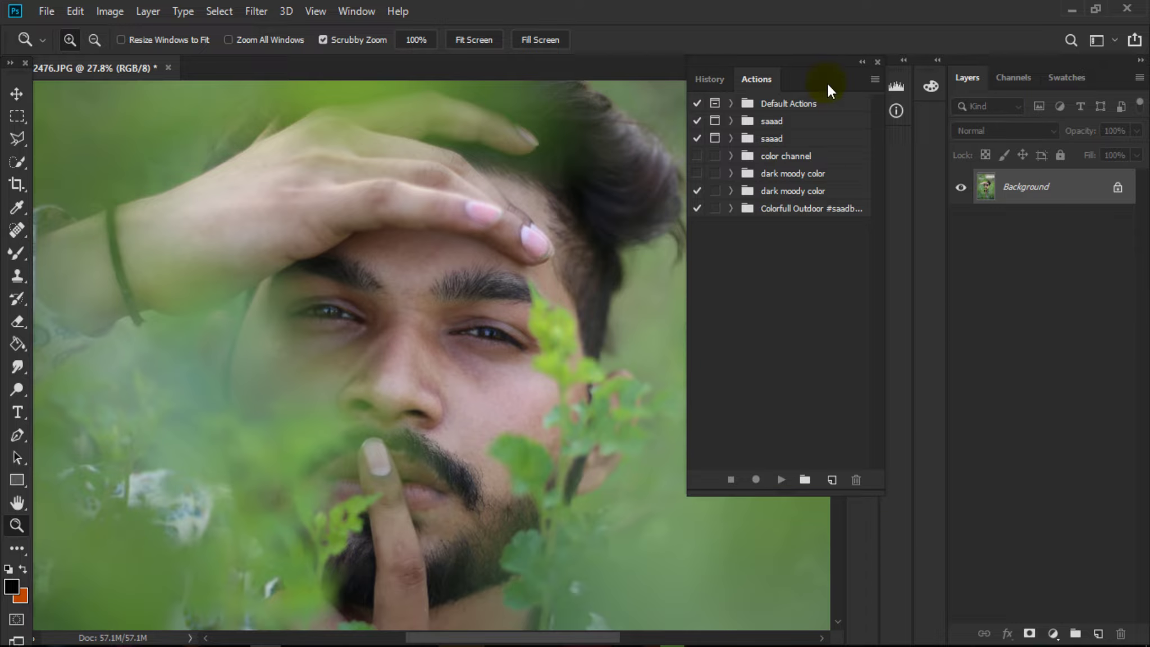
pyautogui.click(875, 80)
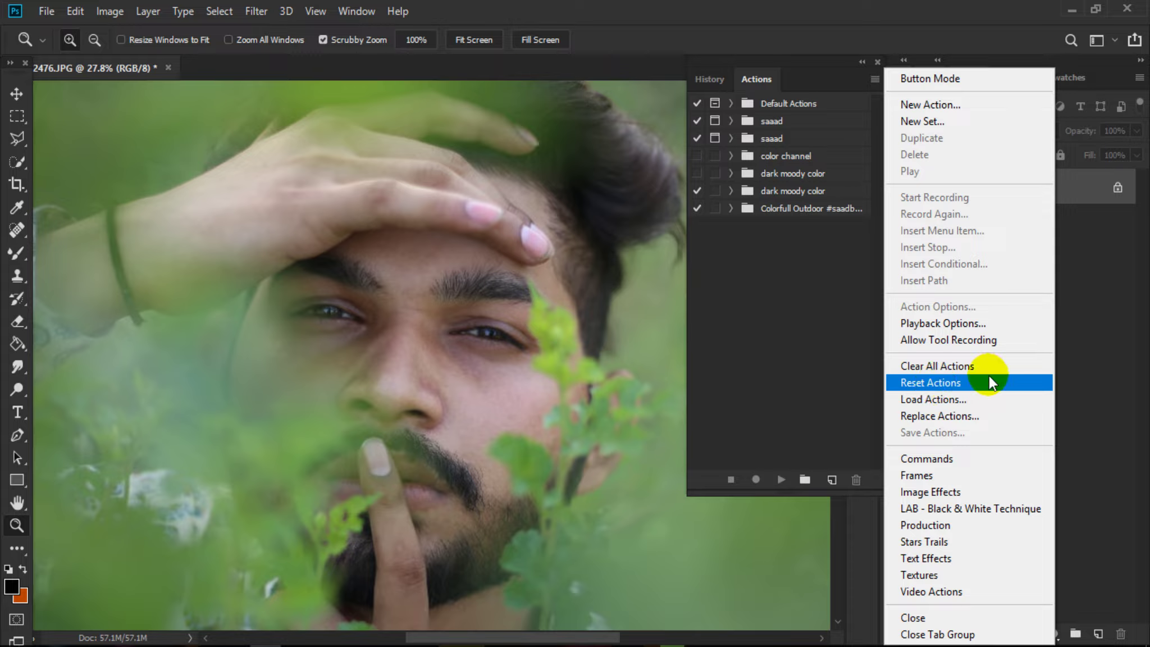
pyautogui.click(962, 400)
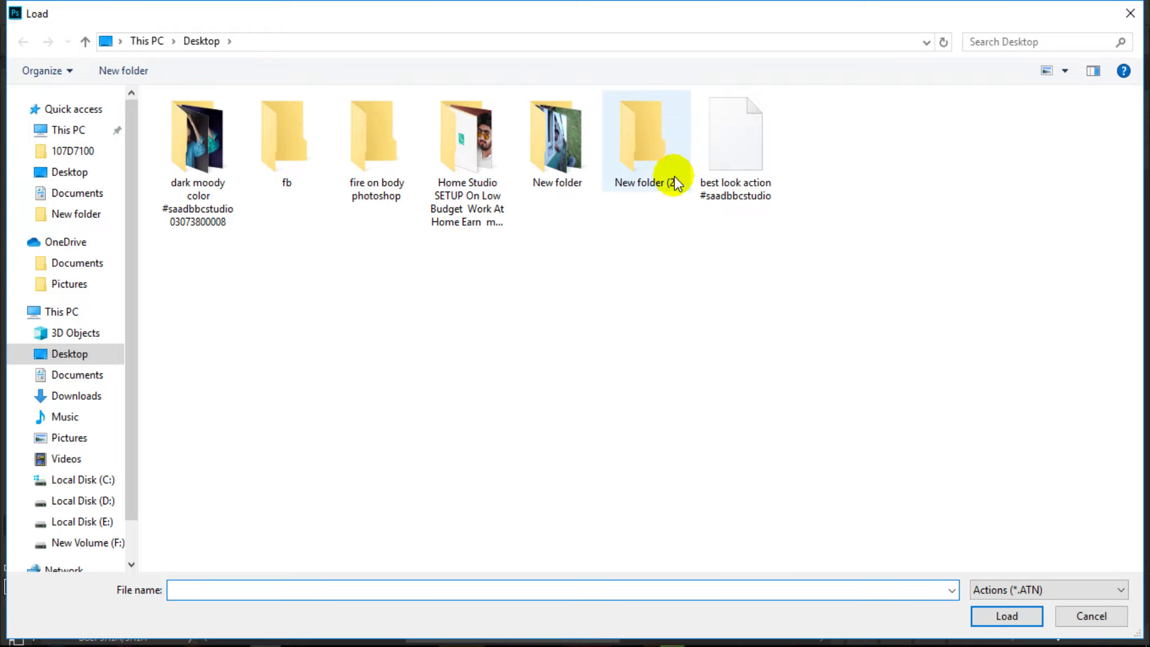
pyautogui.click(711, 160)
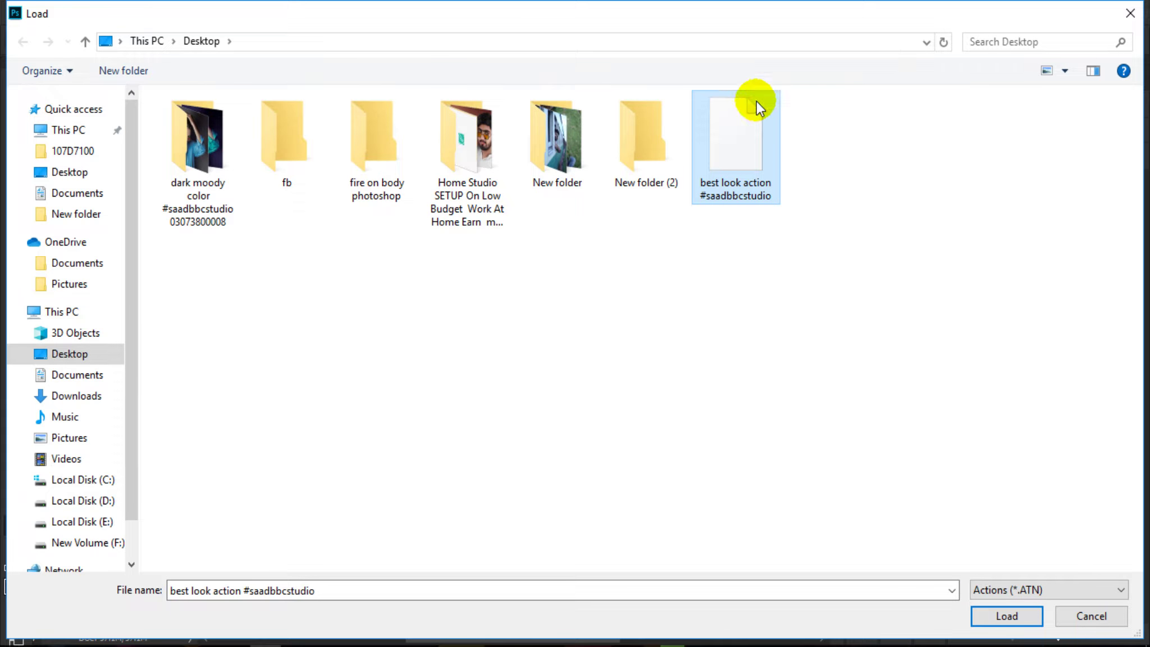
pyautogui.doubleClick(736, 124)
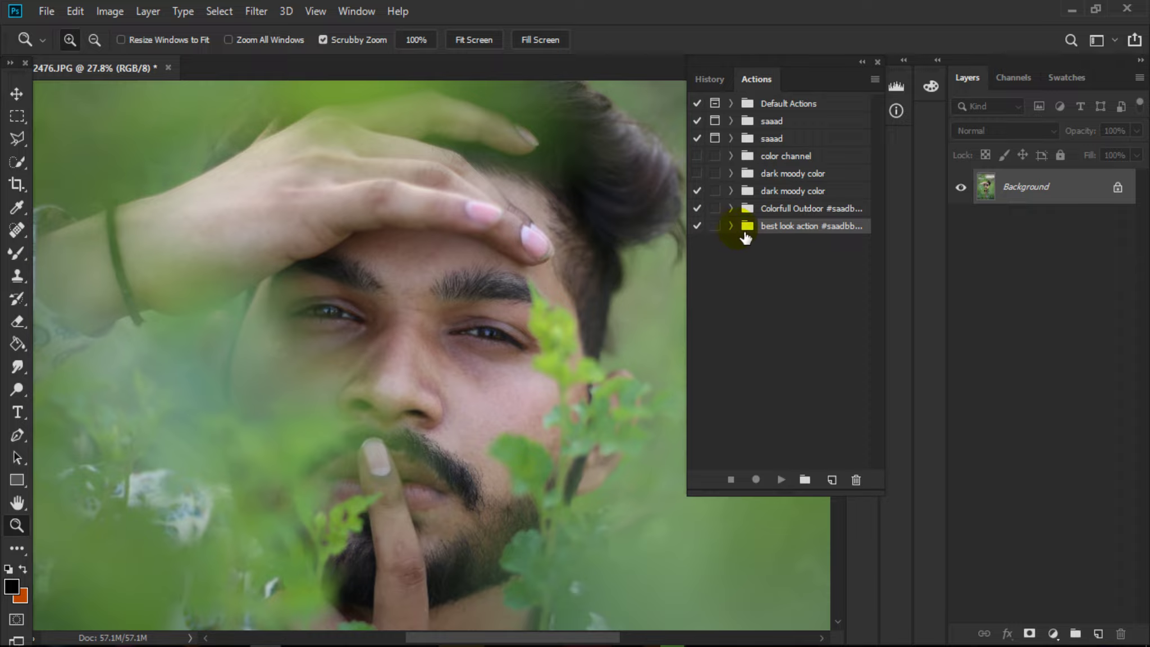
# Play the best look set's 1 click play action on the fitted photo, adding graded Layer 1.
pyautogui.click(732, 226)
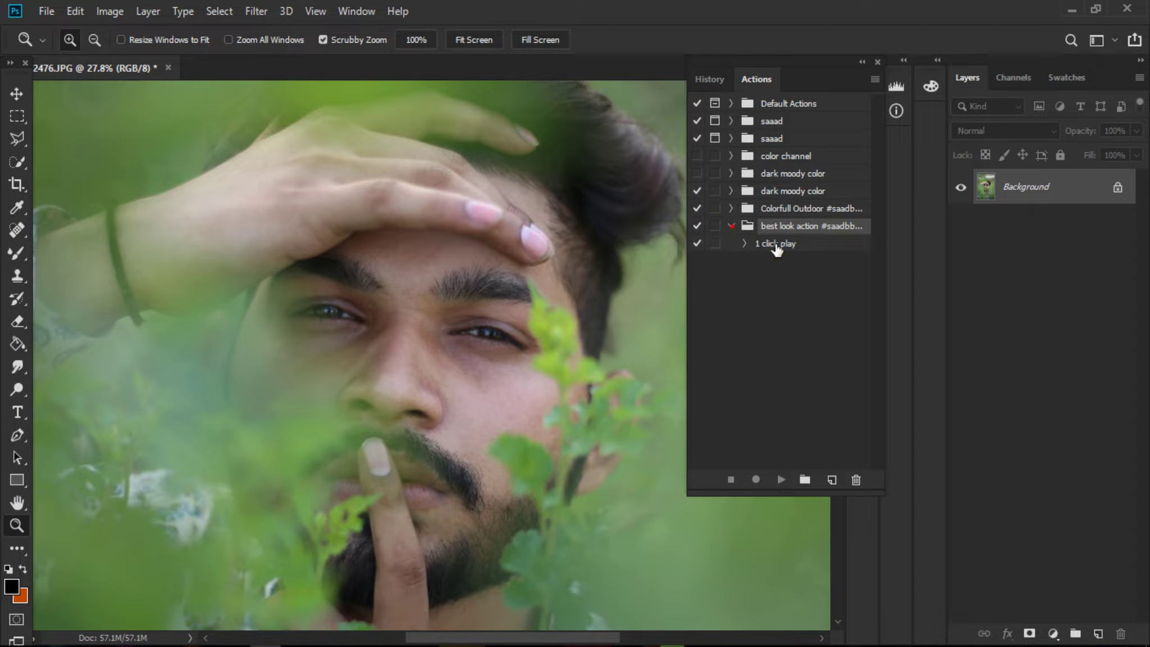
pyautogui.click(781, 244)
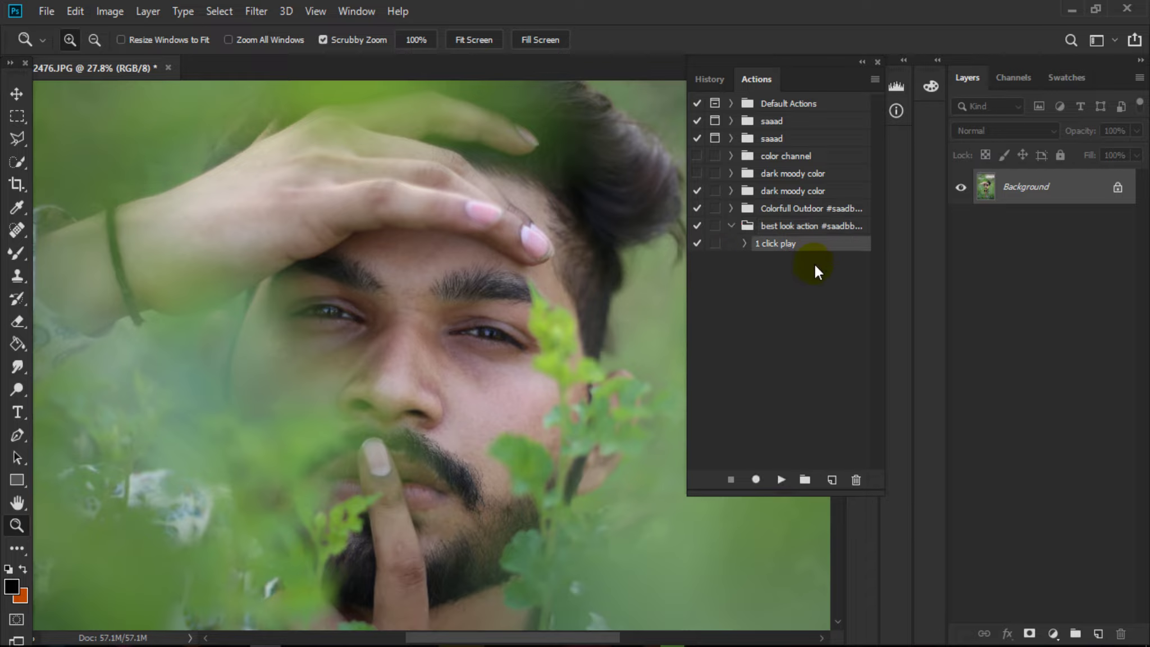
pyautogui.rightClick(473, 286)
pyautogui.click(523, 294)
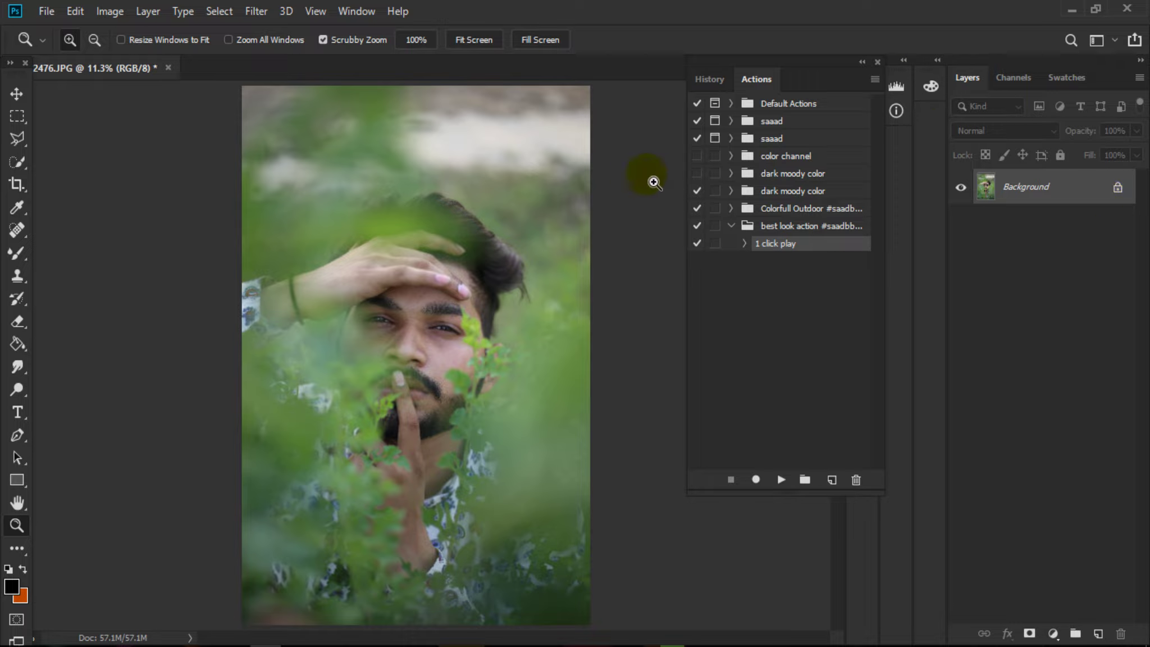
pyautogui.click(782, 481)
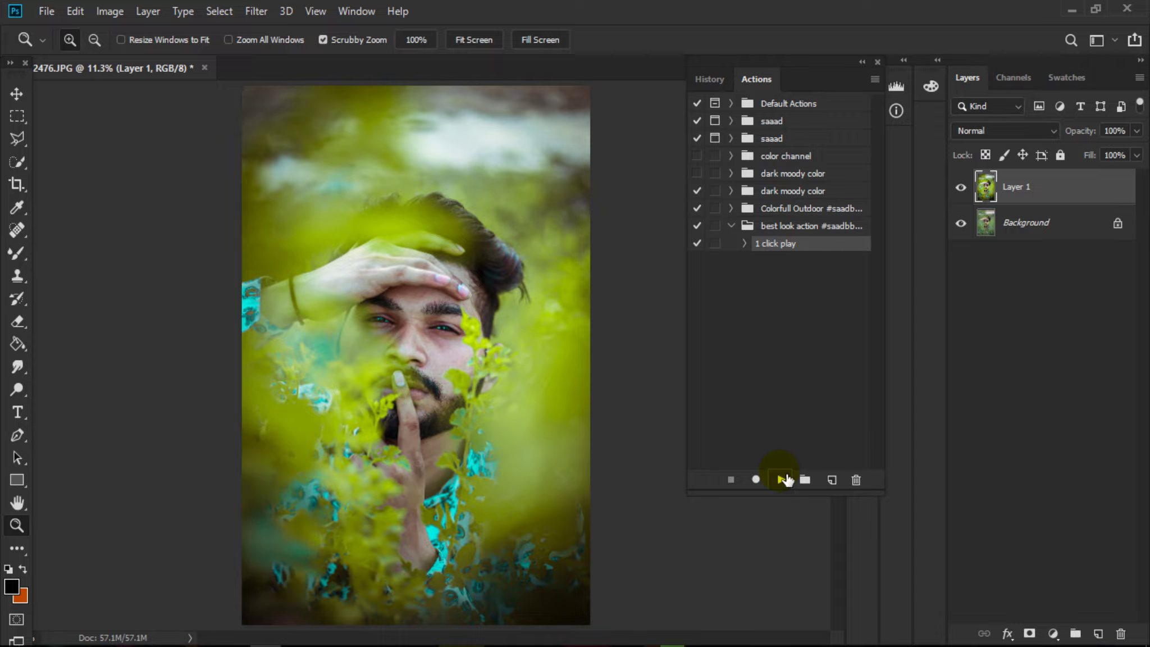
# Collapse the Actions panel and toggle Layer 1 off and on to compare the grade with the original.
pyautogui.click(873, 60)
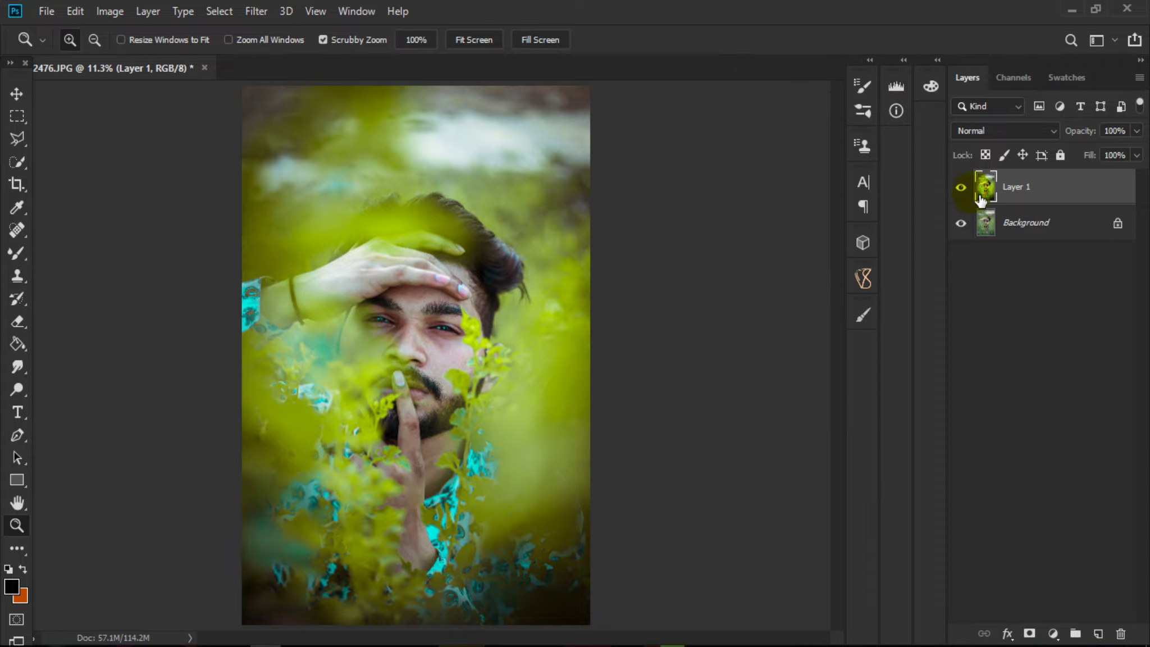
pyautogui.click(962, 188)
pyautogui.click(962, 188)
pyautogui.click(962, 188)
# Zoom in to 100% on the forehead and scroll over the brows and eyes.
pyautogui.click(430, 343)
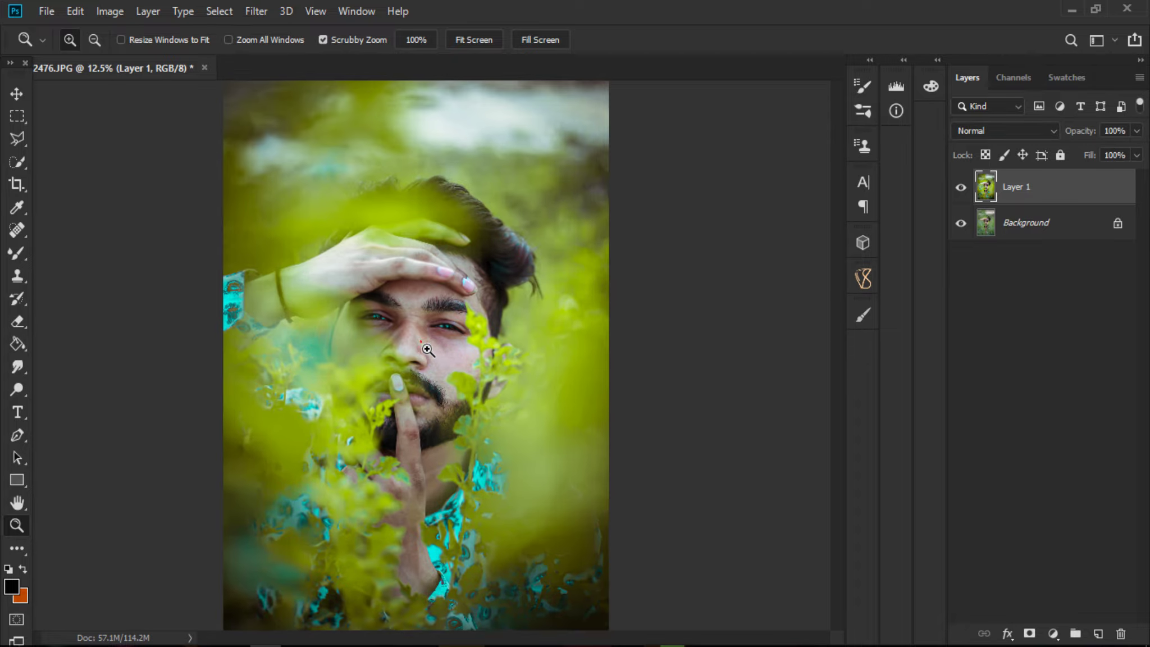
pyautogui.click(450, 331)
pyautogui.click(460, 326)
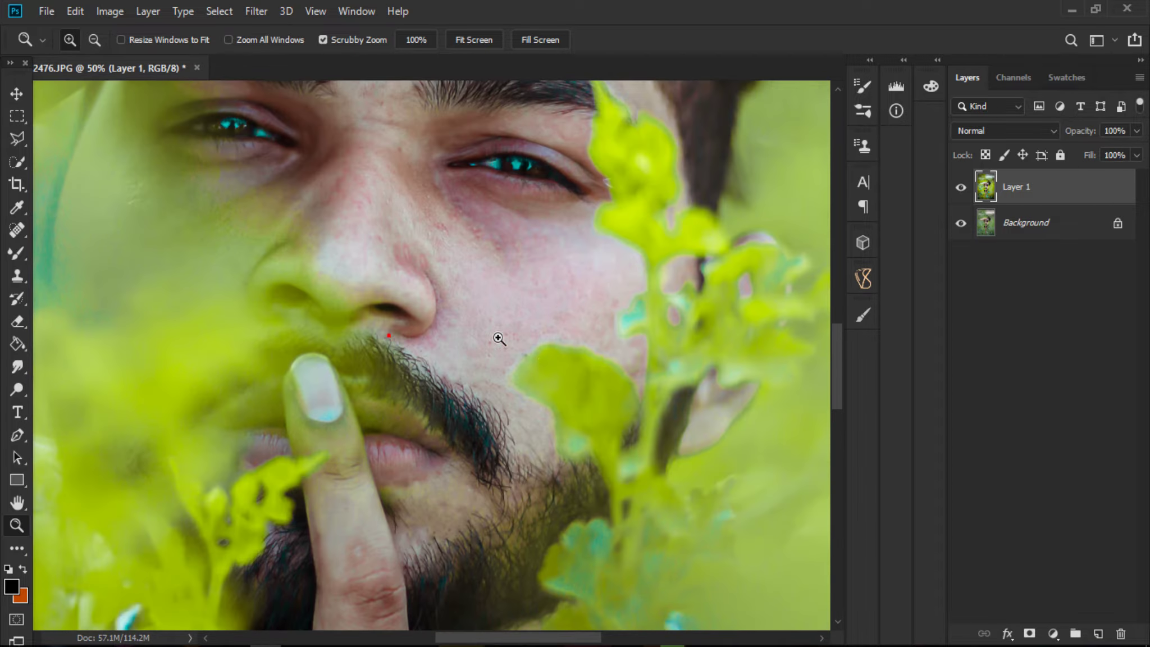
pyautogui.scroll(3, 489, 354)
pyautogui.scroll(3, 438, 348)
pyautogui.scroll(3, 400, 342)
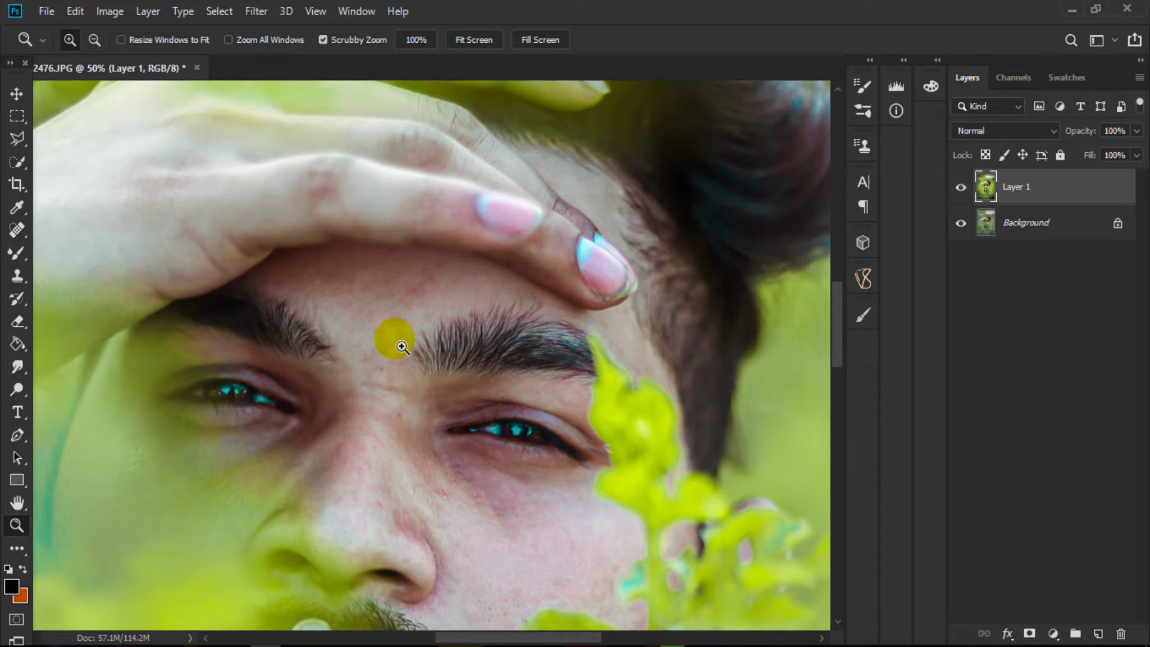
pyautogui.scroll(3, 365, 394)
pyautogui.click(360, 407)
pyautogui.click(471, 400)
pyautogui.scroll(-1, 483, 382)
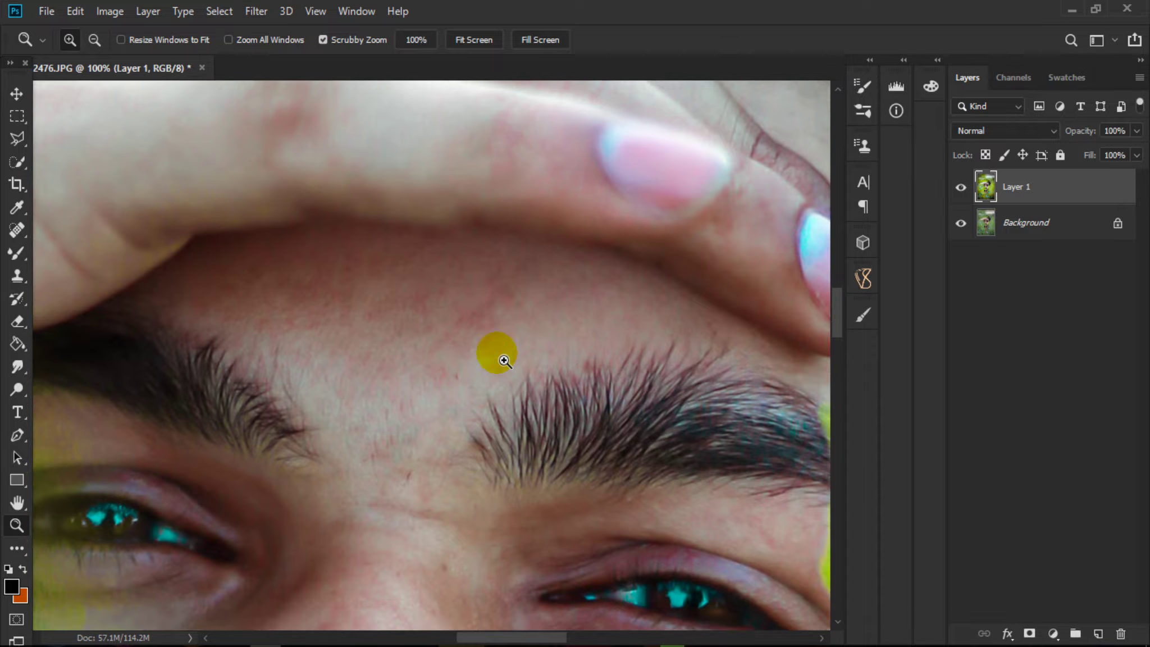
pyautogui.scroll(-3, 500, 354)
pyautogui.scroll(-3, 500, 359)
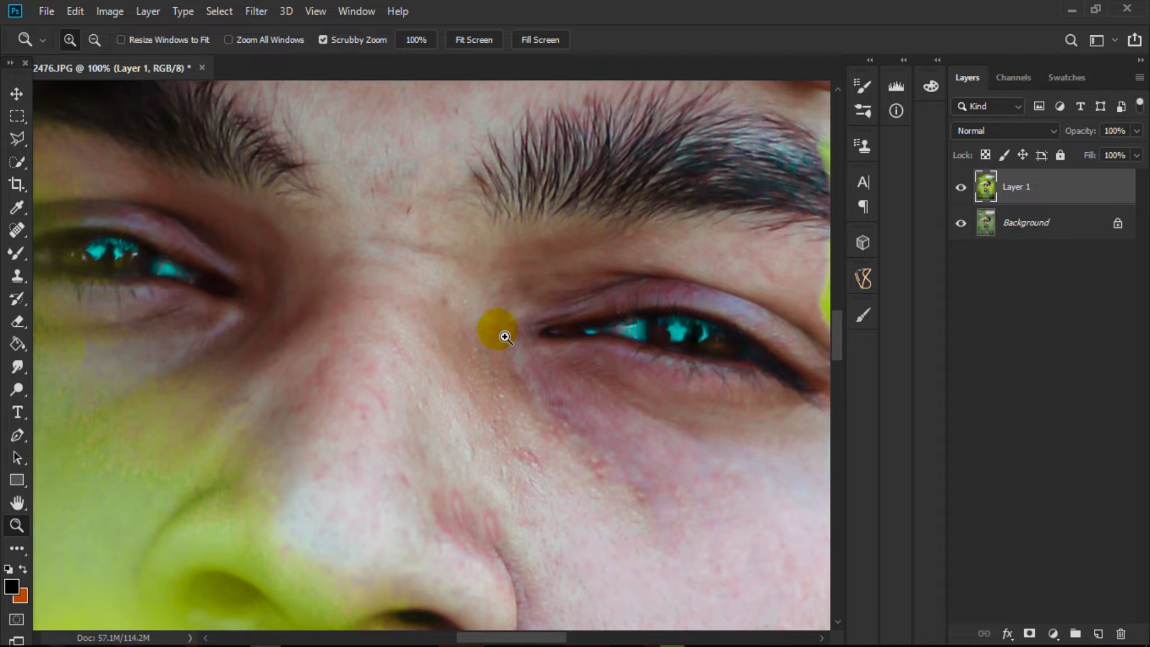
pyautogui.scroll(2, 498, 330)
pyautogui.scroll(3, 441, 308)
# Choose the Mixer Brush, reduce its size, and set Wet to 19%.
pyautogui.click(17, 253)
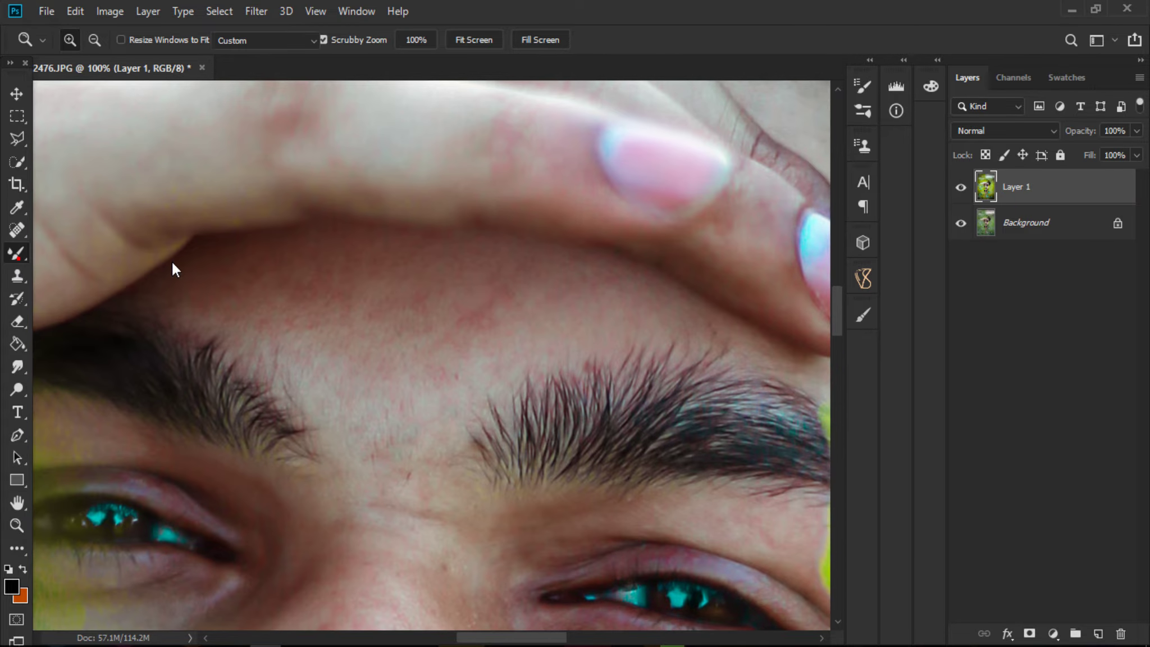
pyautogui.click(389, 305)
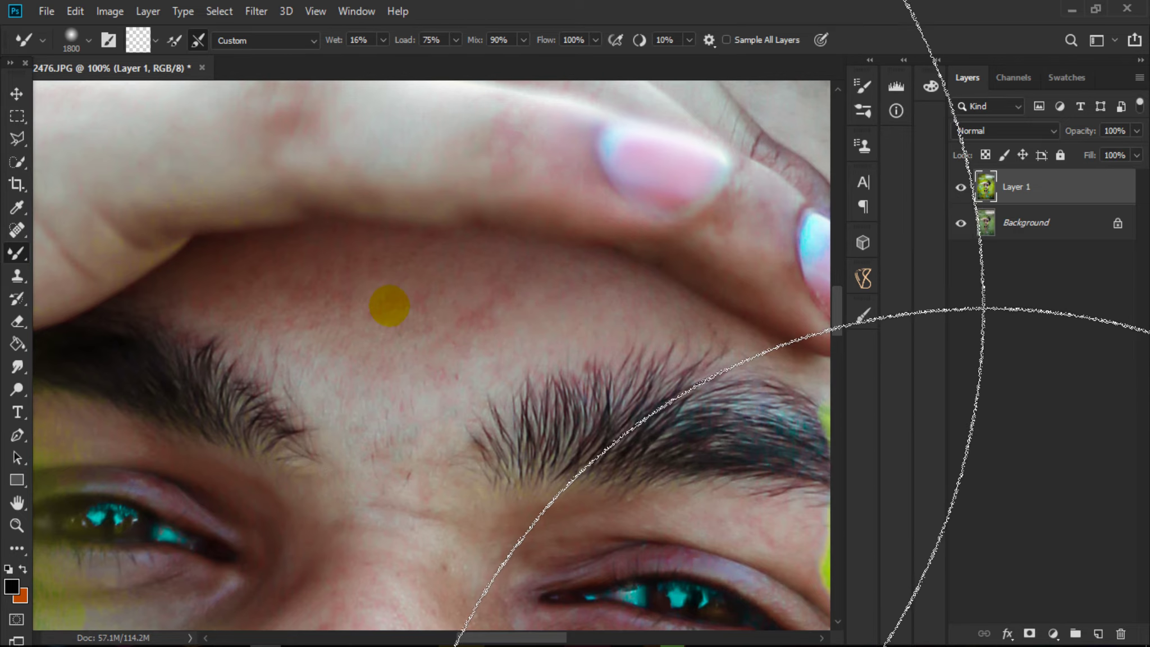
pyautogui.press('[')
pyautogui.press('[')
pyautogui.press('[')
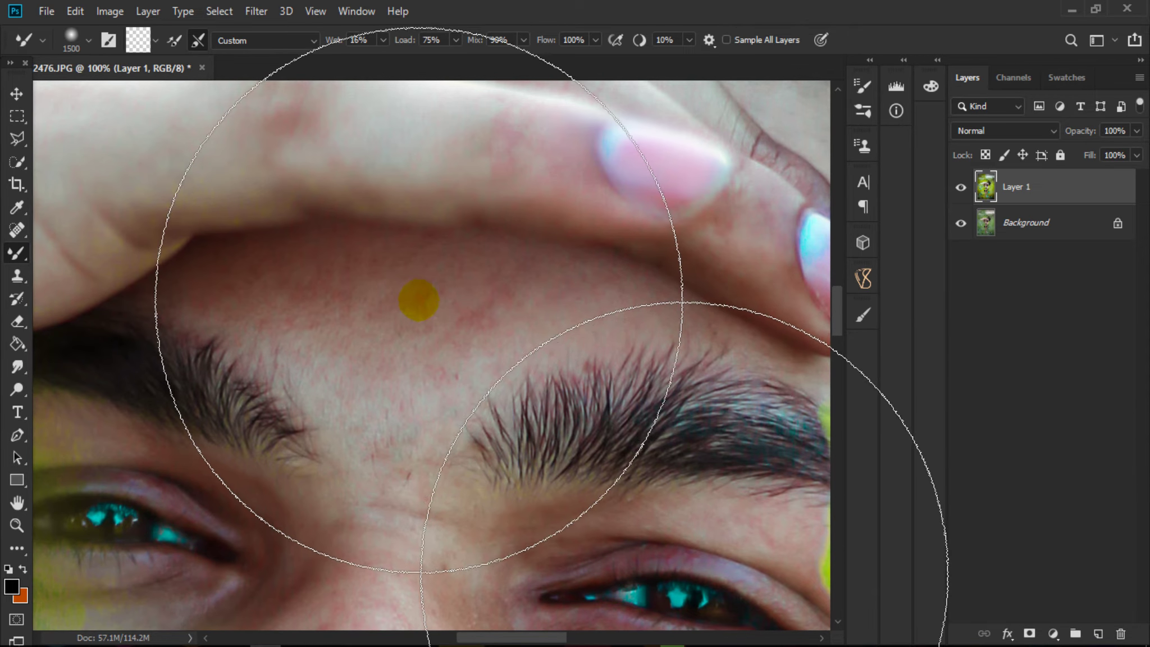
pyautogui.press('[')
pyautogui.press('[')
pyautogui.press('[')
pyautogui.scroll(2, 418, 342)
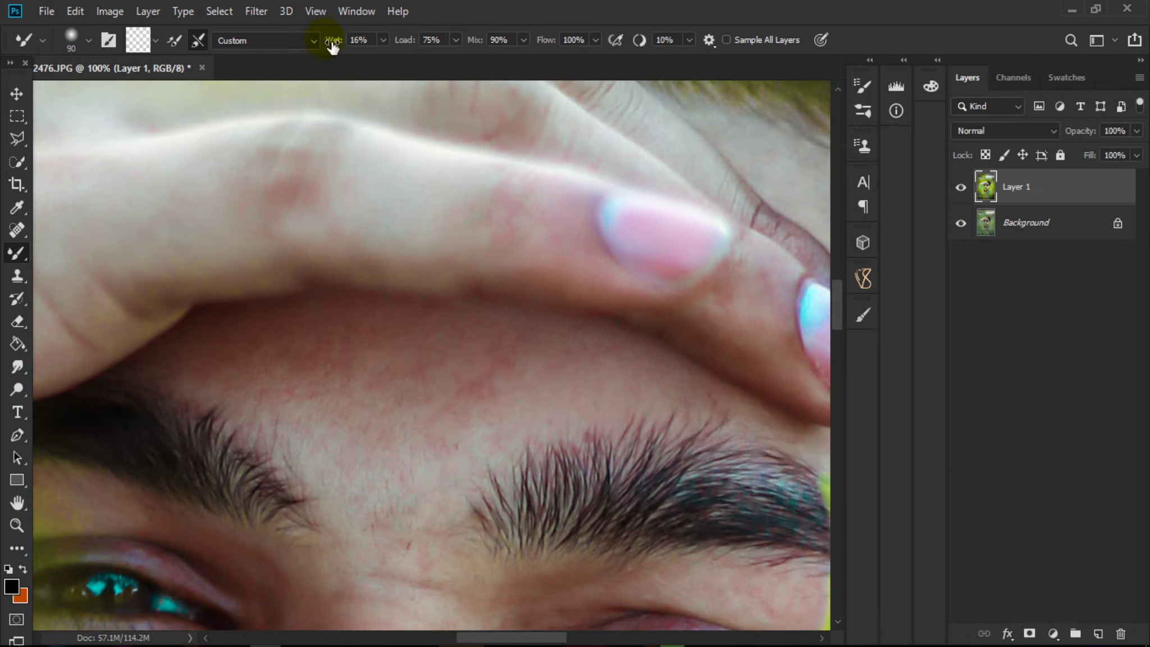
pyautogui.click(382, 41)
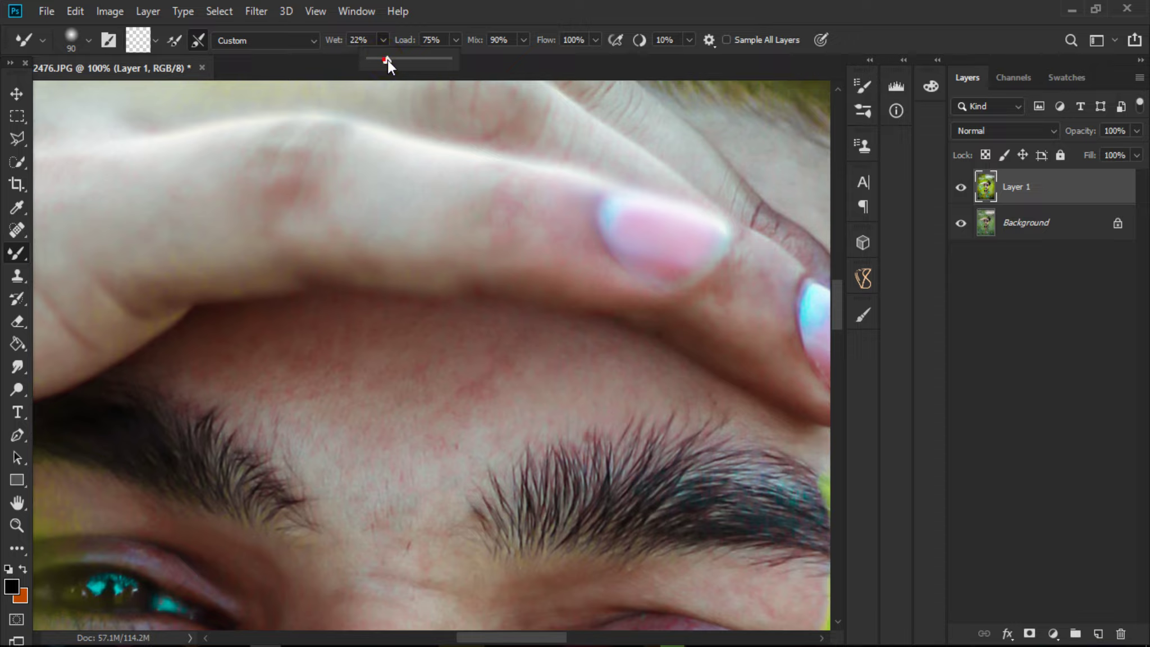
pyautogui.moveTo(386, 61); pyautogui.dragTo(383, 60)
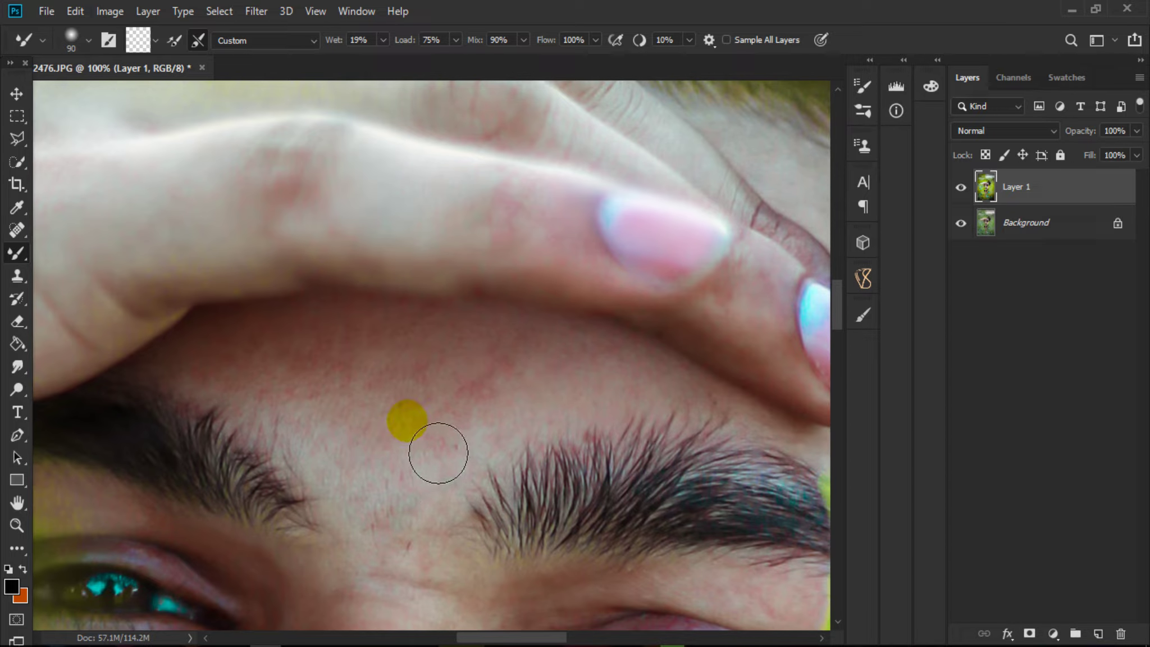
# Smooth the forehead skin and the area above the left eyebrow with a 100–125 brush.
pyautogui.press(']')
pyautogui.press(']')
pyautogui.moveTo(501, 414)
pyautogui.mouseDown()
pyautogui.moveTo(540, 429)
pyautogui.moveTo(480, 497)
pyautogui.moveTo(362, 471)
pyautogui.mouseUp()
pyautogui.scroll(3, 397, 474)
pyautogui.press('[')
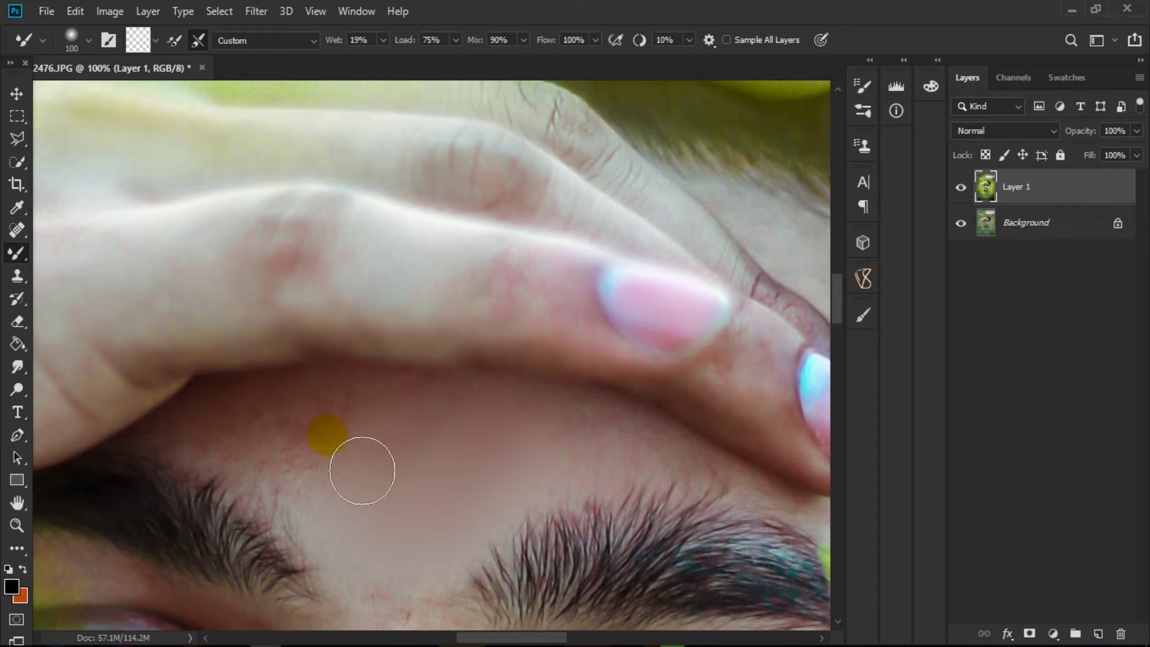
pyautogui.moveTo(363, 471); pyautogui.dragTo(219, 457)
pyautogui.press(']')
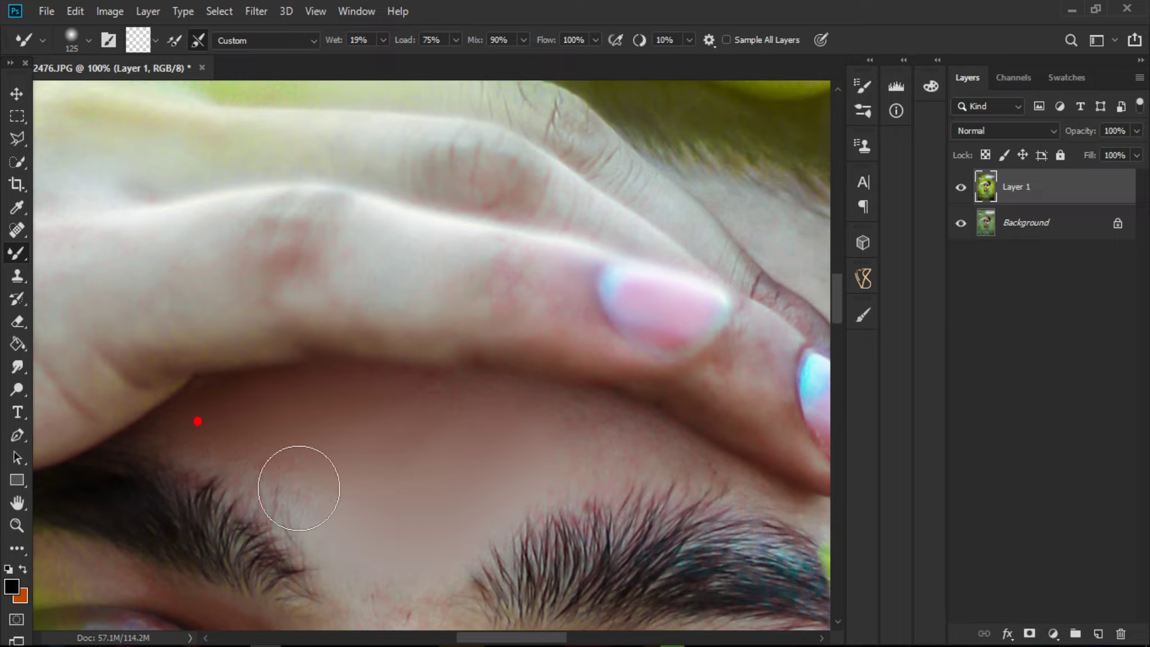
pyautogui.moveTo(299, 488); pyautogui.dragTo(284, 504)
# Smooth the middle of the forehead, resizing the brush between 90 and 150.
pyautogui.press('[')
pyautogui.press('[')
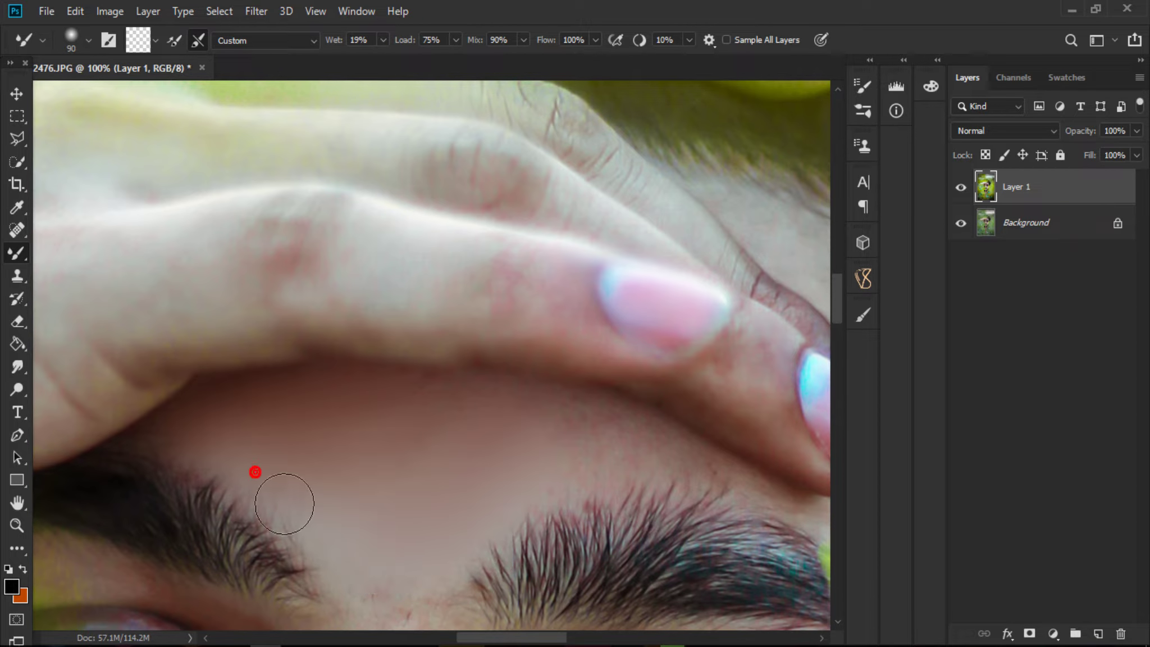
pyautogui.press(']')
pyautogui.press(']')
pyautogui.press(']')
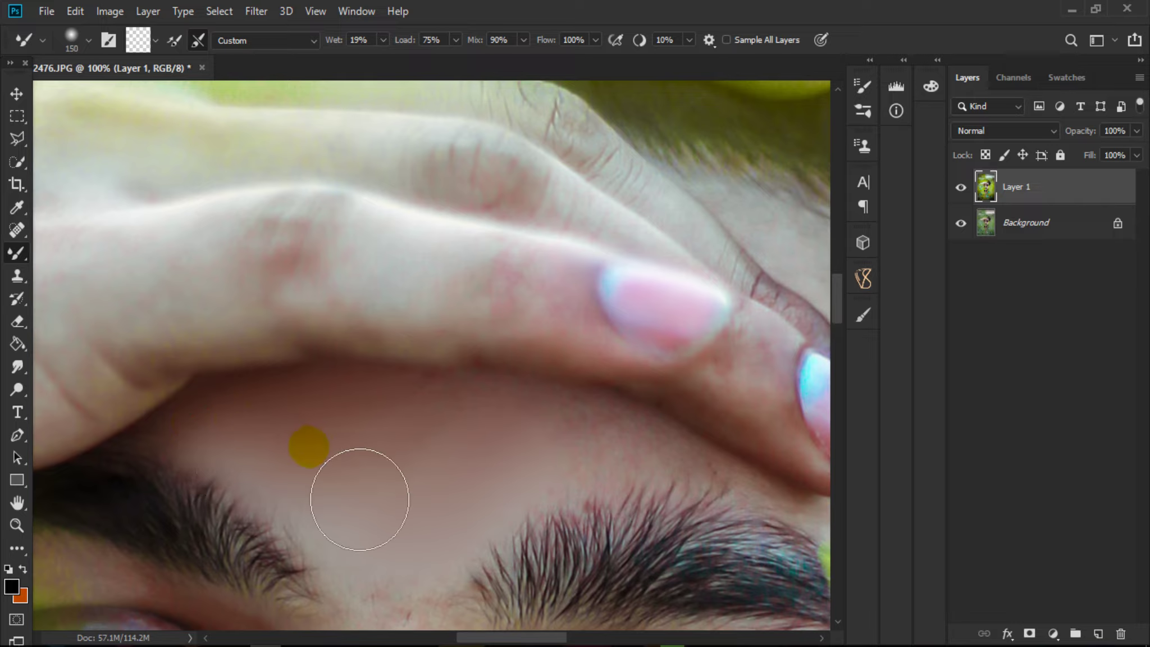
pyautogui.scroll(-3, 349, 483)
pyautogui.press('[')
pyautogui.press('[')
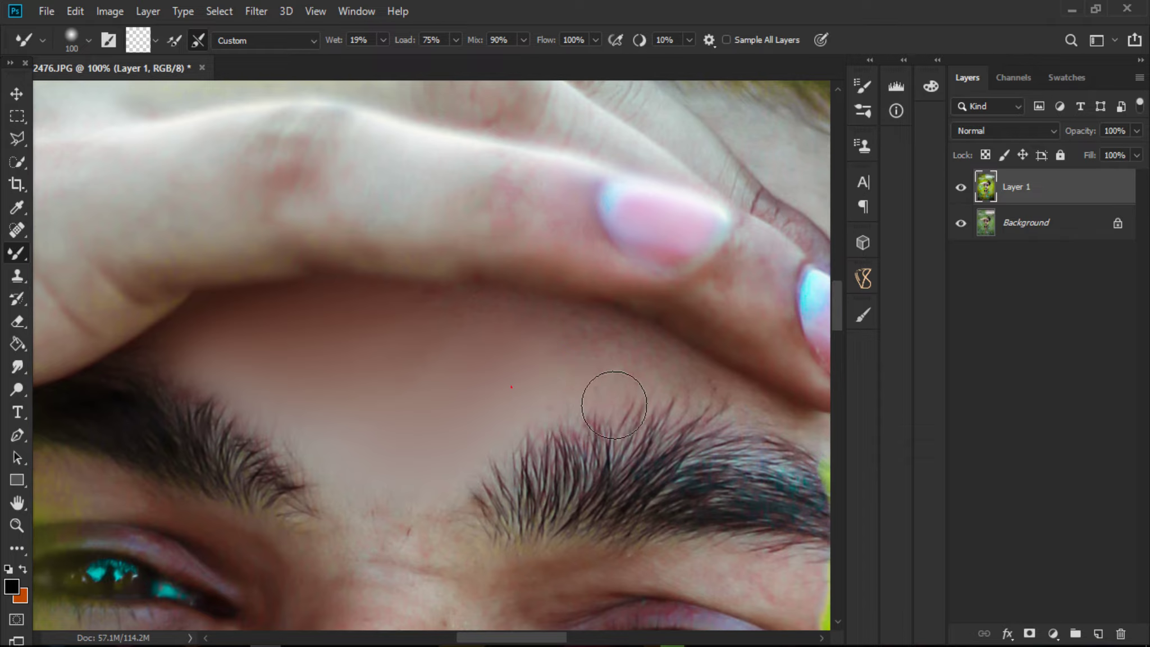
pyautogui.press(']')
pyautogui.moveTo(614, 405)
pyautogui.mouseDown()
pyautogui.moveTo(553, 382)
pyautogui.moveTo(590, 385)
pyautogui.mouseUp()
pyautogui.moveTo(500, 367)
pyautogui.mouseDown()
pyautogui.moveTo(586, 367)
pyautogui.moveTo(544, 380)
pyautogui.moveTo(607, 389)
pyautogui.mouseUp()
pyautogui.press('[')
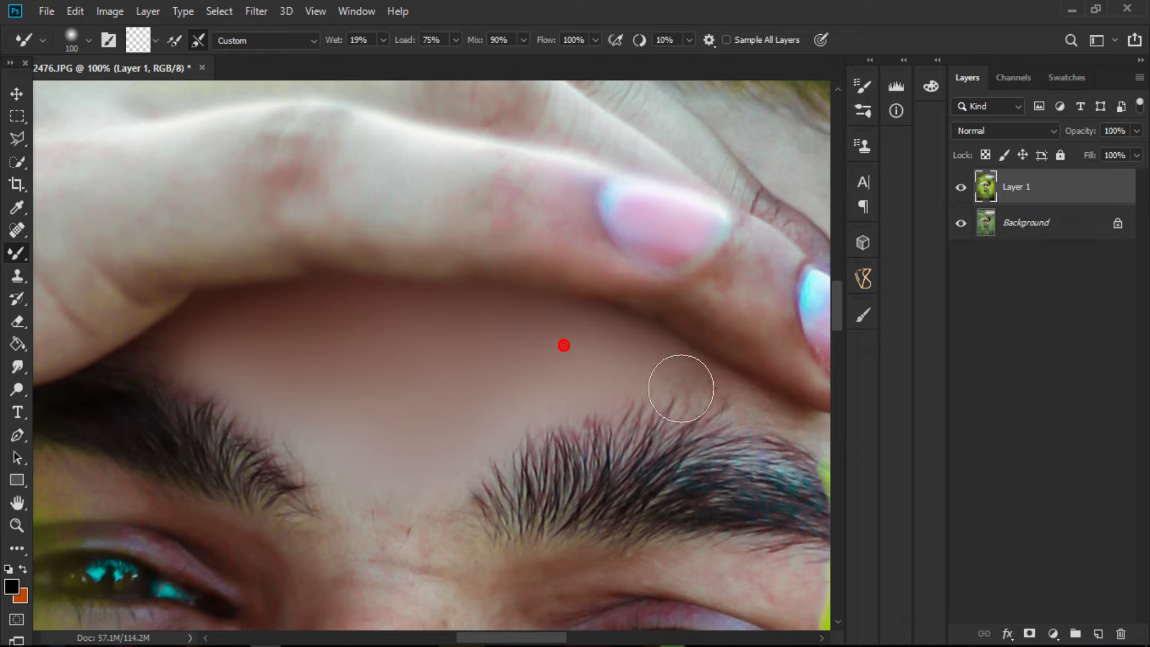
# Blend further forehead skin with a 100–125 brush.
pyautogui.moveTo(701, 382); pyautogui.dragTo(737, 403)
pyautogui.scroll(-3, 730, 398)
pyautogui.press(']')
pyautogui.moveTo(418, 337); pyautogui.dragTo(502, 319)
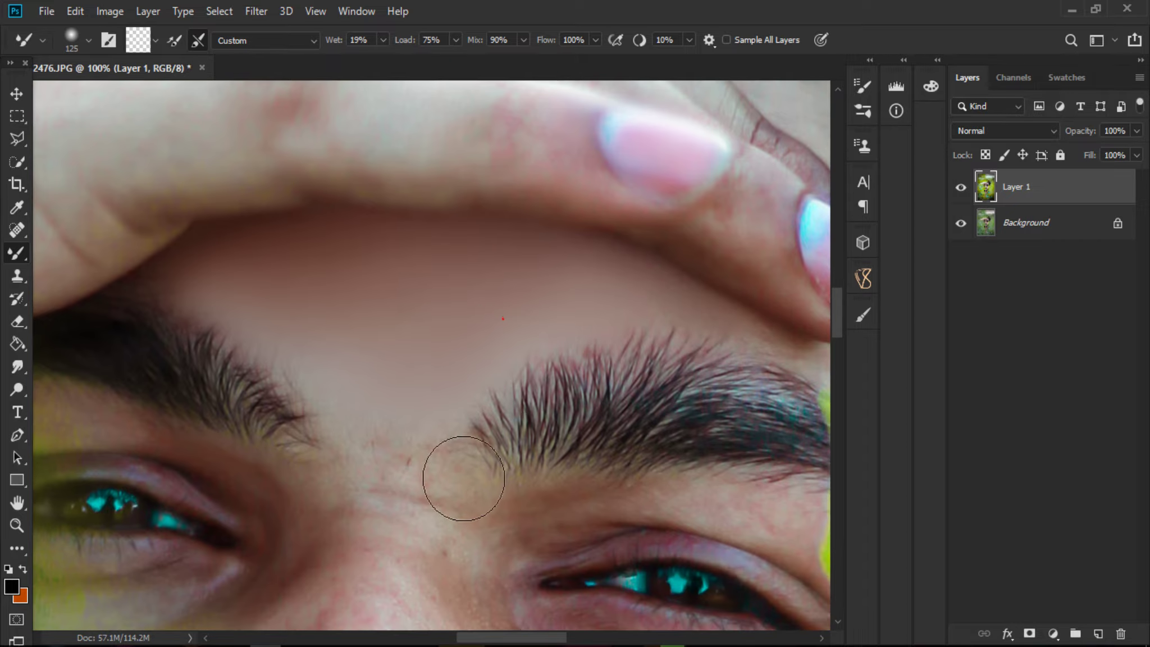
pyautogui.moveTo(464, 479)
pyautogui.mouseDown()
pyautogui.moveTo(429, 481)
pyautogui.moveTo(463, 457)
pyautogui.moveTo(411, 411)
pyautogui.moveTo(306, 382)
pyautogui.mouseUp()
pyautogui.hscroll(10, 463, 457)
pyautogui.scroll(3, 463, 456)
# Smooth the skin near the right eyebrow and beside its end with a 70–90 brush.
pyautogui.press('[')
pyautogui.press('[')
pyautogui.click(469, 456)
pyautogui.press('[')
pyautogui.press('[')
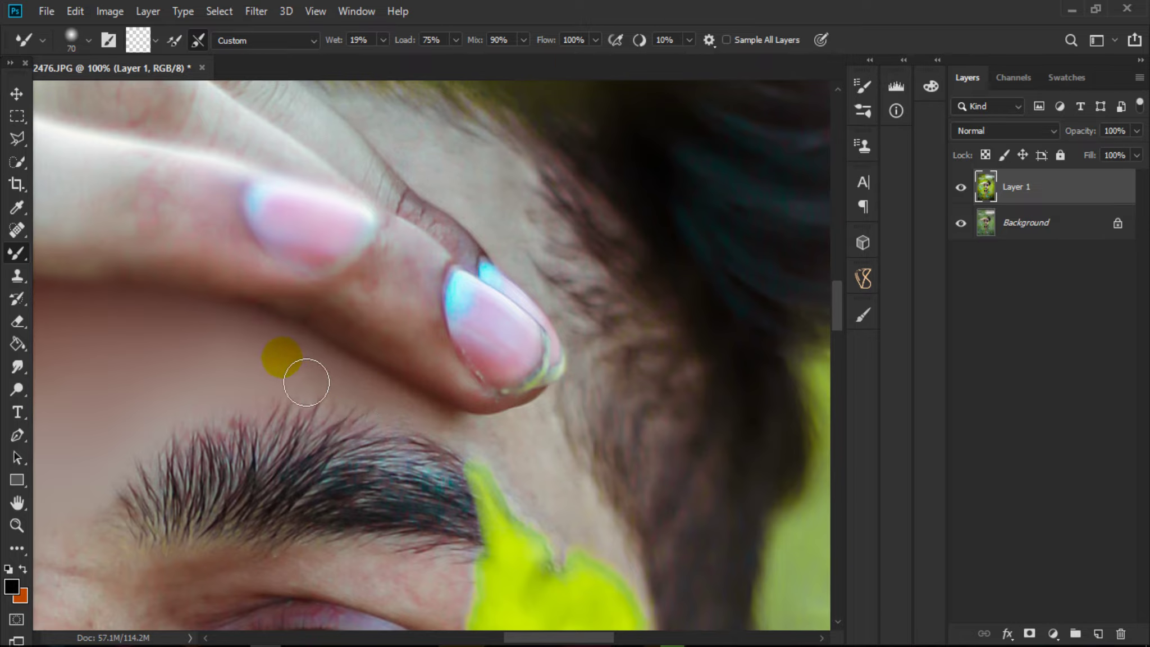
pyautogui.moveTo(547, 461)
pyautogui.mouseDown()
pyautogui.moveTo(485, 457)
pyautogui.moveTo(547, 477)
pyautogui.moveTo(544, 492)
pyautogui.moveTo(575, 488)
pyautogui.moveTo(604, 547)
pyautogui.moveTo(552, 436)
pyautogui.moveTo(478, 452)
pyautogui.mouseUp()
# Smooth the skin beside the fingernail with a 60–70 brush.
pyautogui.press('[')
pyautogui.scroll(3, 487, 368)
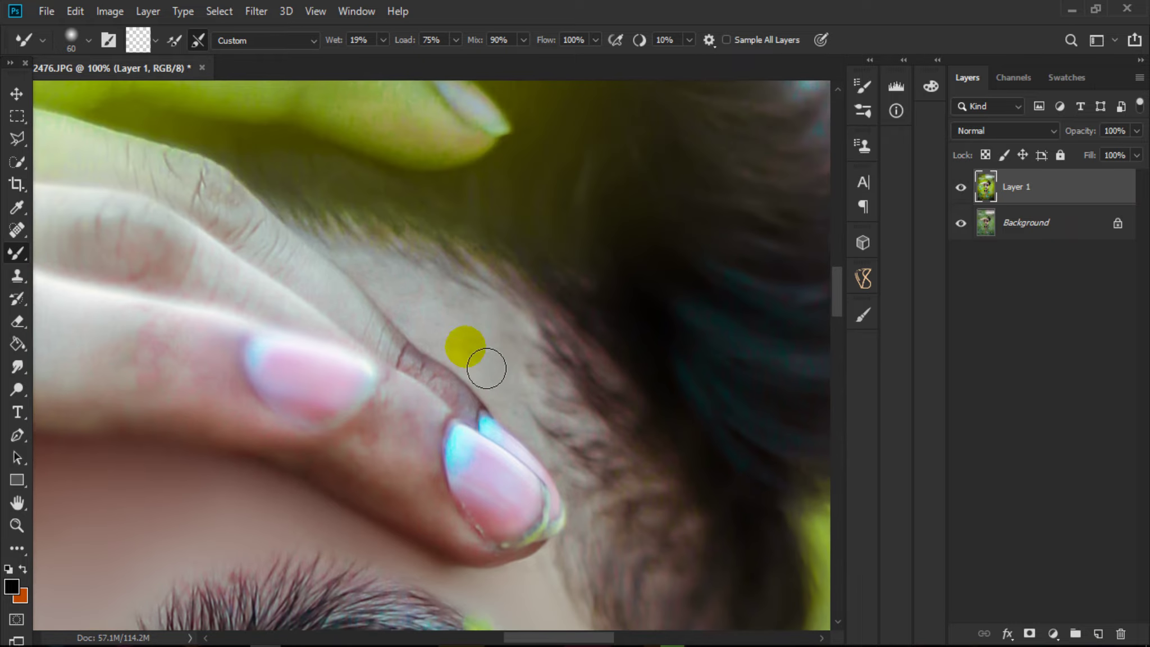
pyautogui.moveTo(487, 369); pyautogui.dragTo(513, 354)
pyautogui.press(']')
pyautogui.moveTo(531, 419)
pyautogui.mouseDown()
pyautogui.moveTo(390, 290)
pyautogui.moveTo(524, 385)
pyautogui.moveTo(416, 311)
pyautogui.mouseUp()
pyautogui.hscroll(-10, 625, 324)
# Smooth the finger skin near the nail, growing the brush from 80 to 100.
pyautogui.press(']')
pyautogui.click(632, 398)
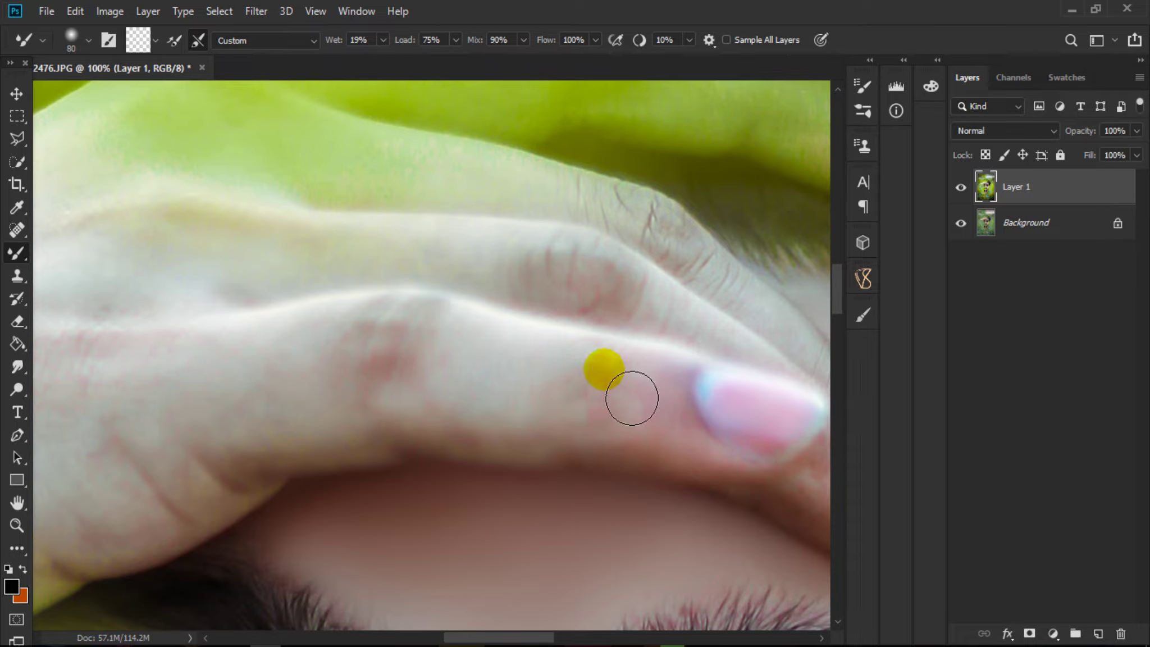
pyautogui.press(']')
pyautogui.moveTo(632, 398)
pyautogui.mouseDown()
pyautogui.moveTo(560, 437)
pyautogui.moveTo(629, 437)
pyautogui.moveTo(657, 411)
pyautogui.moveTo(618, 406)
pyautogui.mouseUp()
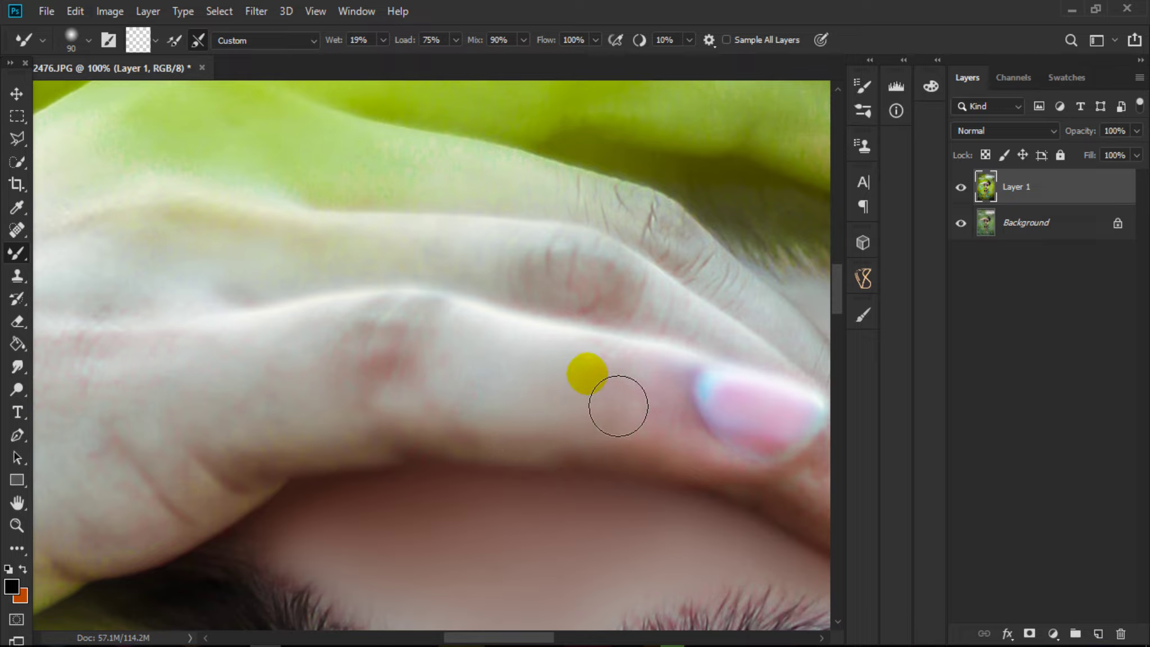
pyautogui.press(']')
pyautogui.moveTo(483, 431); pyautogui.dragTo(505, 391)
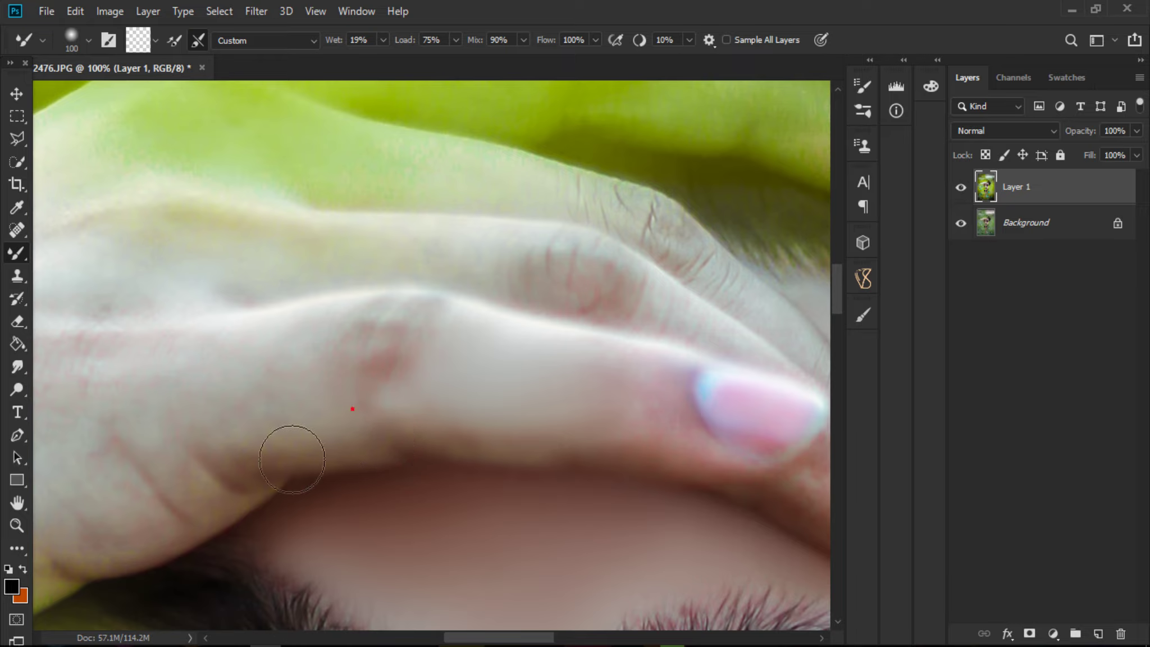
pyautogui.press('[')
pyautogui.press('[')
pyautogui.scroll(3, 404, 349)
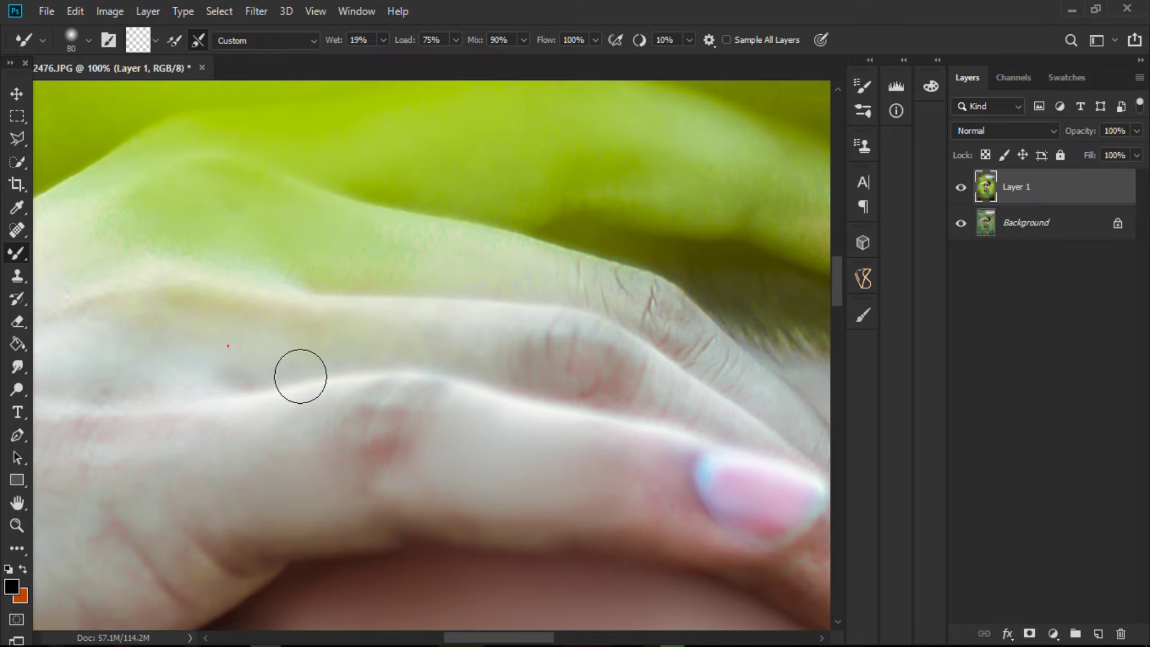
pyautogui.scroll(3, 506, 371)
pyautogui.press(']')
pyautogui.press(']')
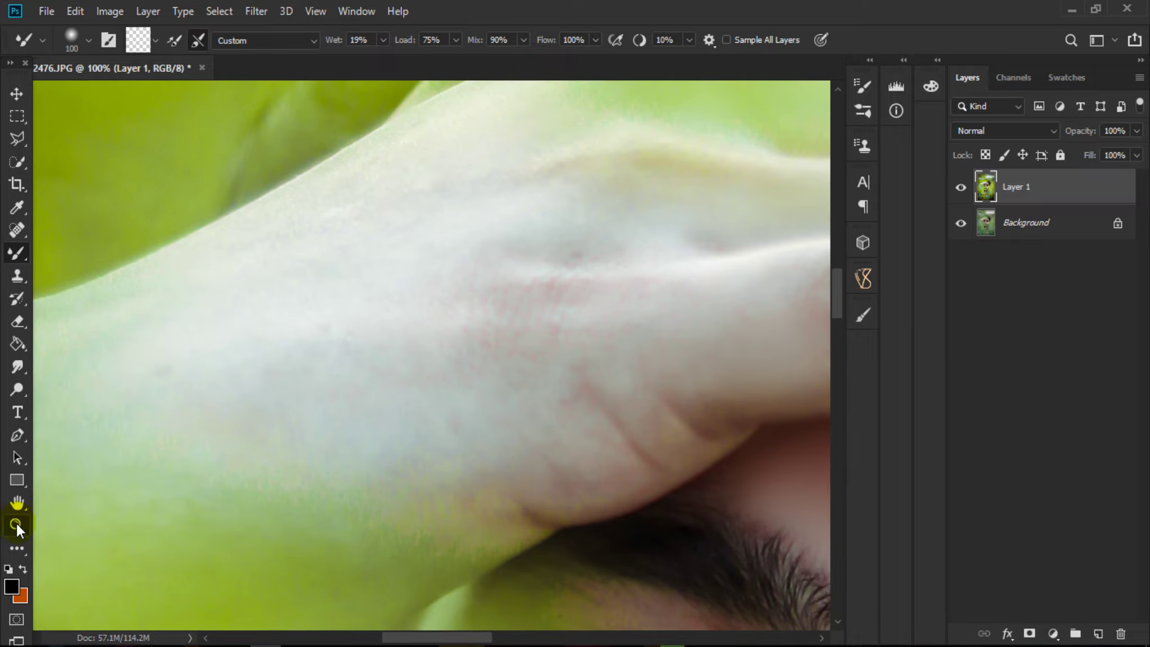
pyautogui.click(16, 523)
# Zoom out to the whole hand and smooth its back with a 175 Mixer Brush.
pyautogui.moveTo(398, 391)
pyautogui.mouseDown()
pyautogui.moveTo(306, 452)
pyautogui.moveTo(457, 460)
pyautogui.mouseUp()
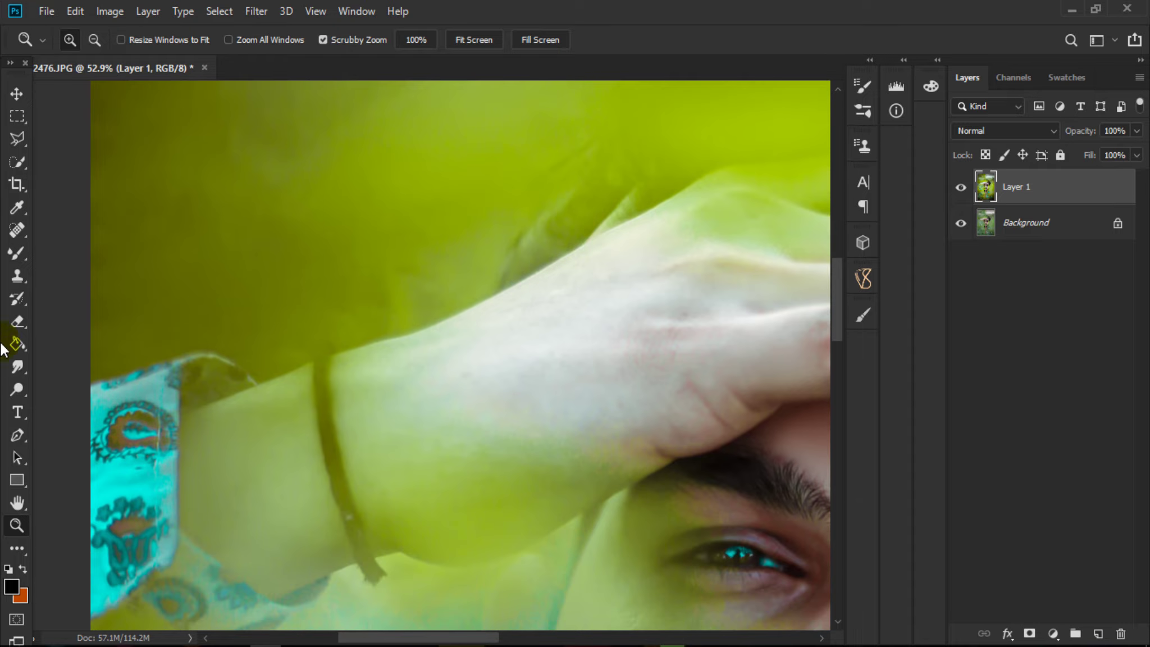
pyautogui.click(17, 253)
pyautogui.moveTo(459, 393)
pyautogui.mouseDown()
pyautogui.moveTo(668, 289)
pyautogui.moveTo(601, 318)
pyautogui.moveTo(609, 370)
pyautogui.mouseUp()
pyautogui.press(']')
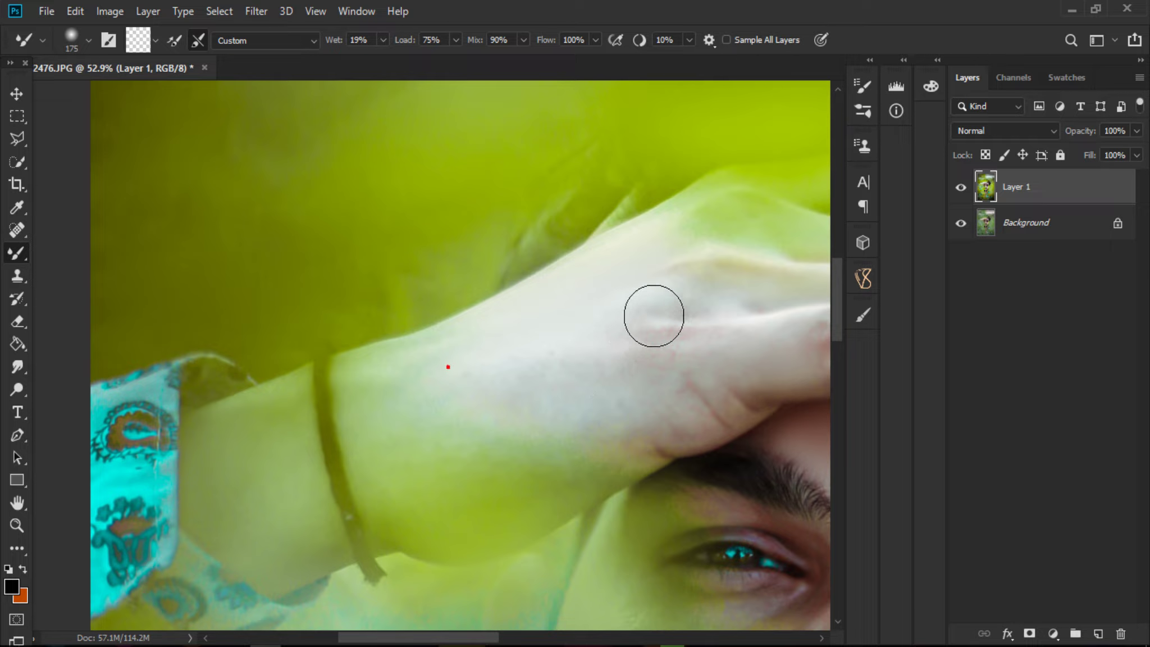
pyautogui.moveTo(654, 313)
pyautogui.mouseDown()
pyautogui.moveTo(636, 412)
pyautogui.moveTo(624, 399)
pyautogui.moveTo(483, 445)
pyautogui.moveTo(599, 450)
pyautogui.moveTo(662, 363)
pyautogui.moveTo(616, 336)
pyautogui.mouseUp()
pyautogui.moveTo(709, 352)
pyautogui.mouseDown()
pyautogui.moveTo(430, 450)
pyautogui.moveTo(431, 461)
pyautogui.mouseUp()
# Smooth the knuckle area and nearby hand skin with a 90–125 brush.
pyautogui.press('[')
pyautogui.press('[')
pyautogui.press('[')
pyautogui.press(']')
pyautogui.press(']')
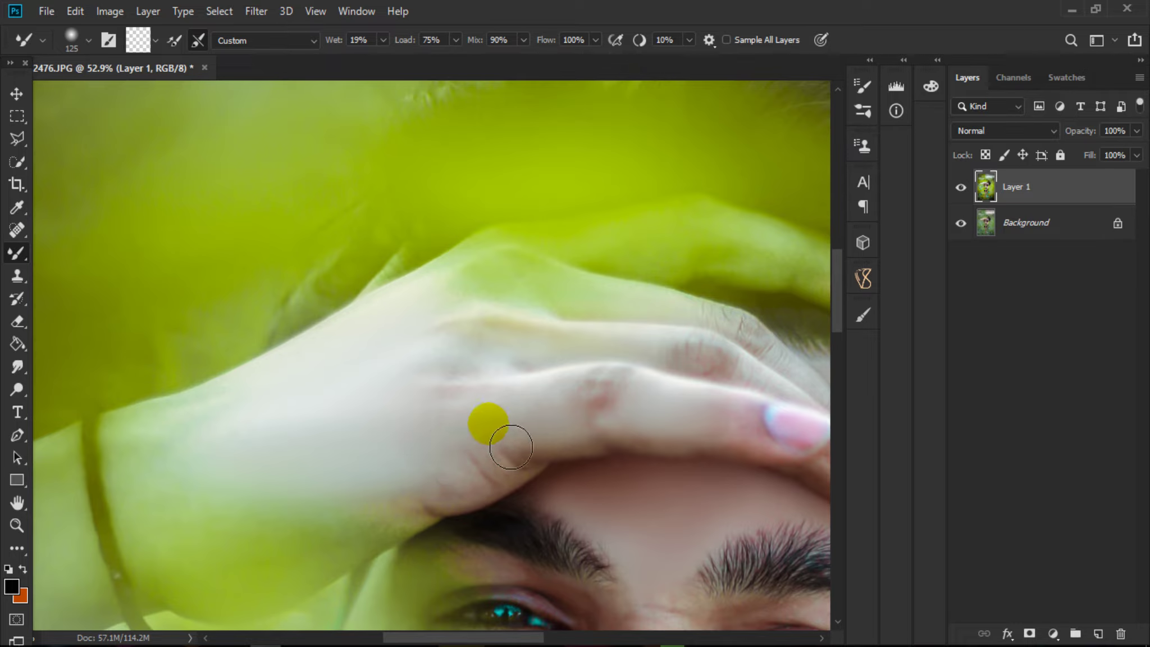
pyautogui.moveTo(511, 448)
pyautogui.mouseDown()
pyautogui.moveTo(481, 423)
pyautogui.moveTo(529, 403)
pyautogui.mouseUp()
pyautogui.scroll(1, 488, 430)
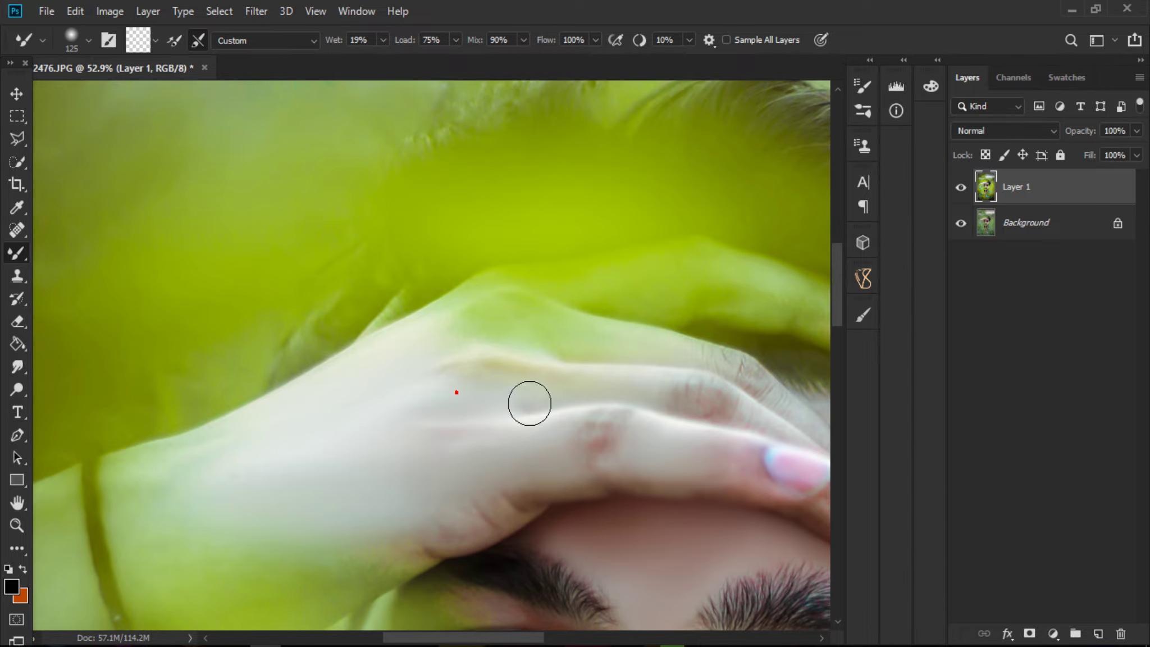
pyautogui.scroll(1, 530, 404)
pyautogui.moveTo(434, 428); pyautogui.dragTo(398, 446)
pyautogui.scroll(-2, 398, 446)
pyautogui.moveTo(319, 462); pyautogui.dragTo(291, 452)
# Bring the right eye and leaves into view and smooth the temple skin with a 125 brush.
pyautogui.press(']')
pyautogui.press(']')
pyautogui.press(']')
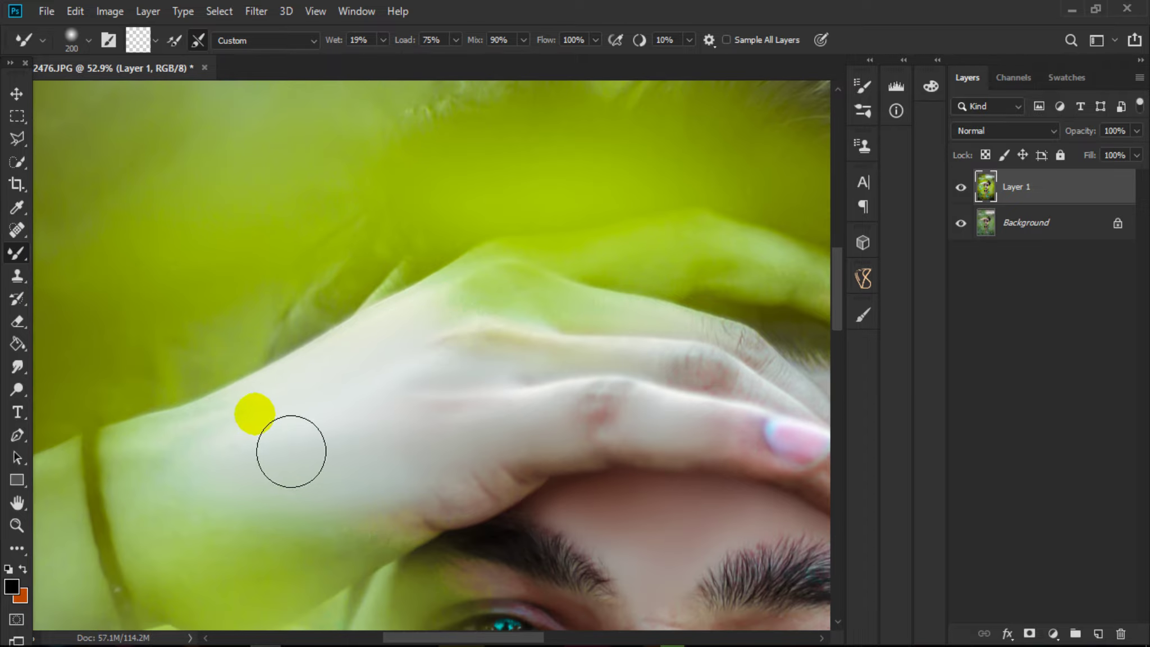
pyautogui.scroll(-4, 334, 462)
pyautogui.press('[')
pyautogui.press('[')
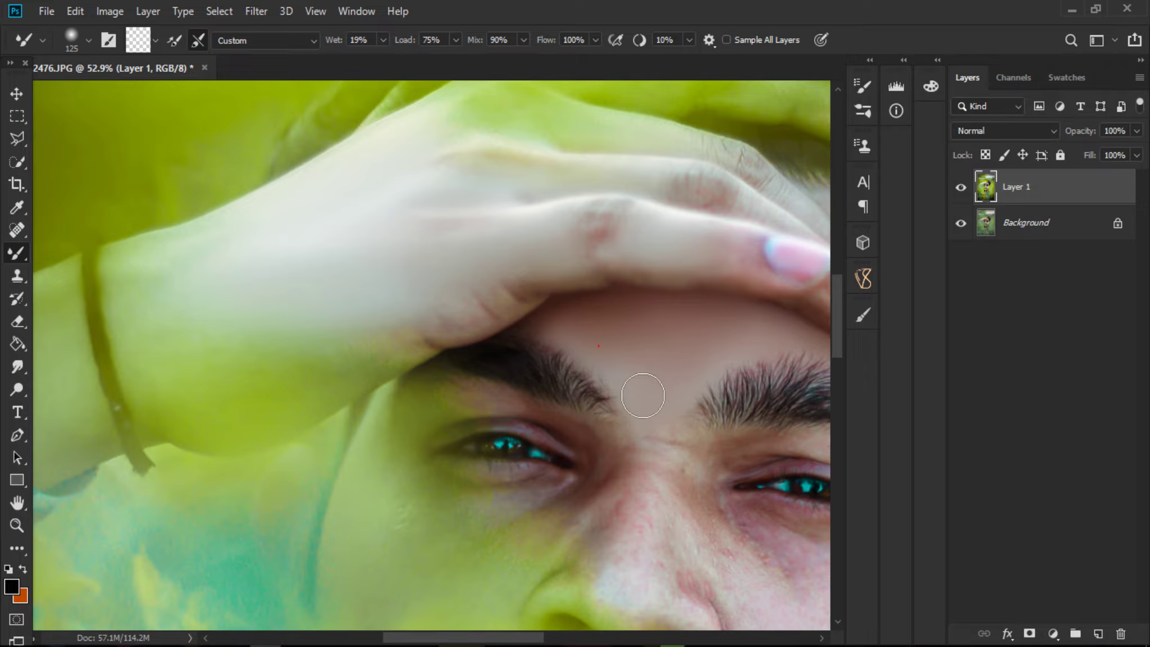
pyautogui.scroll(1, 642, 385)
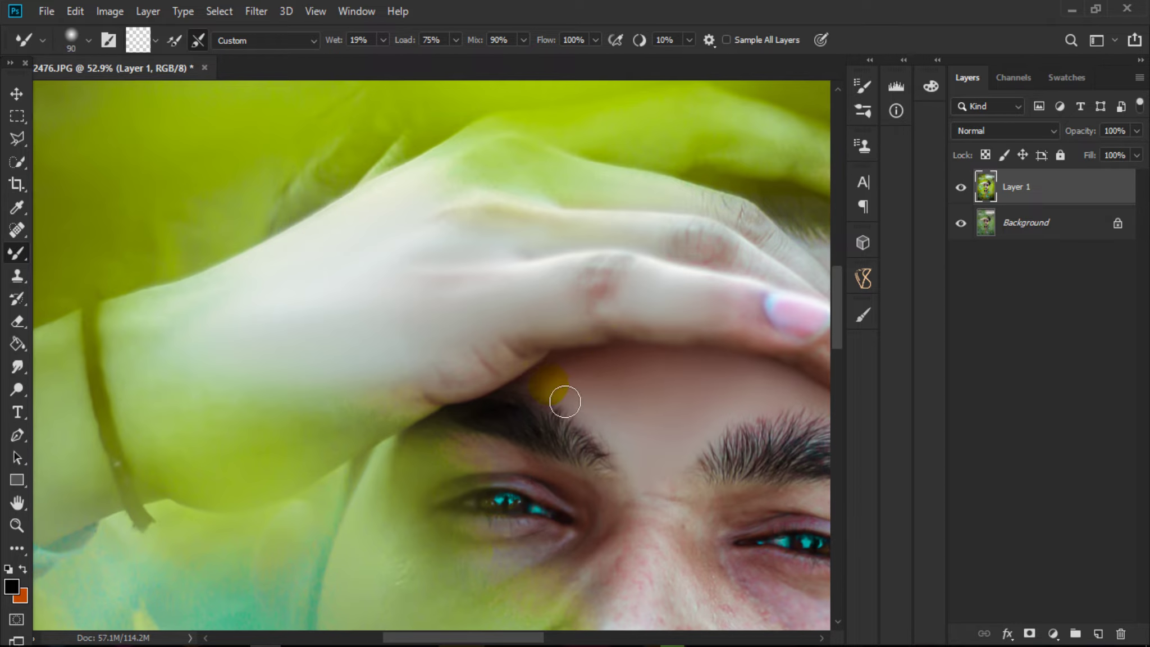
pyautogui.scroll(-1, 688, 412)
pyautogui.press(']')
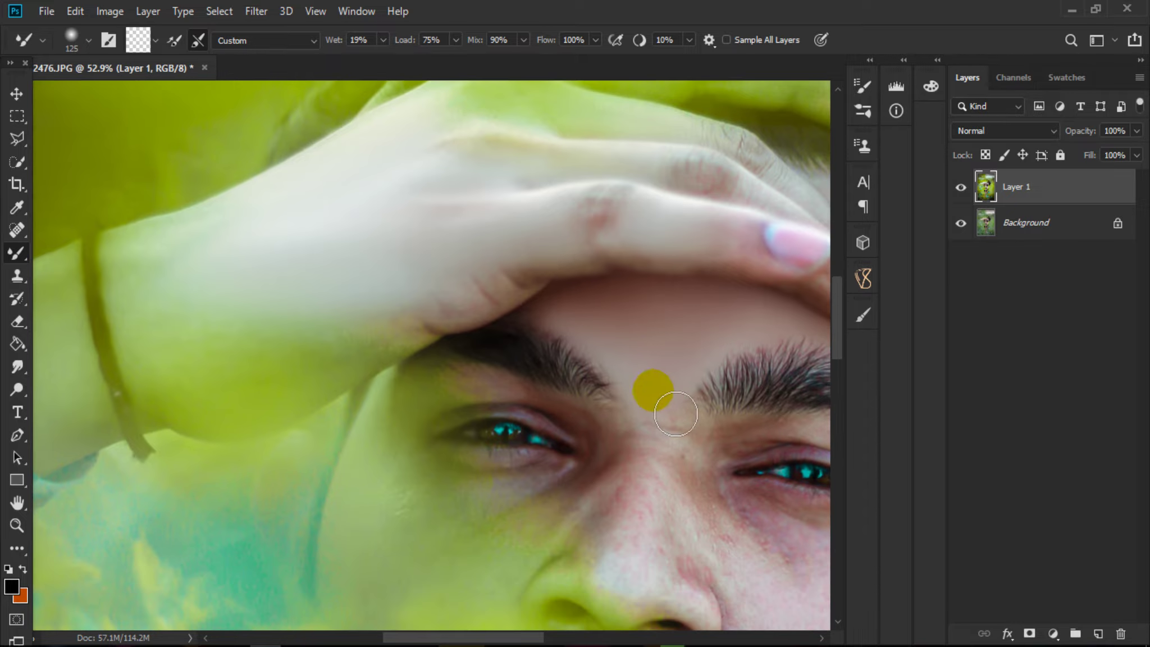
pyautogui.scroll(-2, 676, 398)
pyautogui.moveTo(745, 475); pyautogui.dragTo(505, 386)
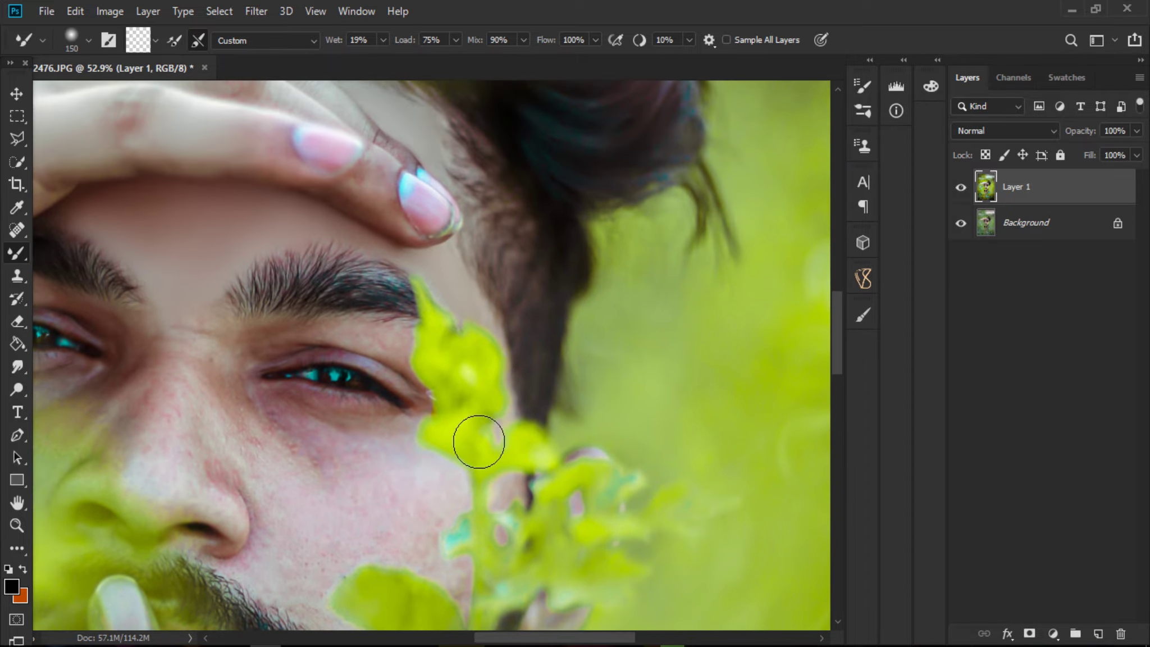
pyautogui.press('[')
pyautogui.click(461, 262)
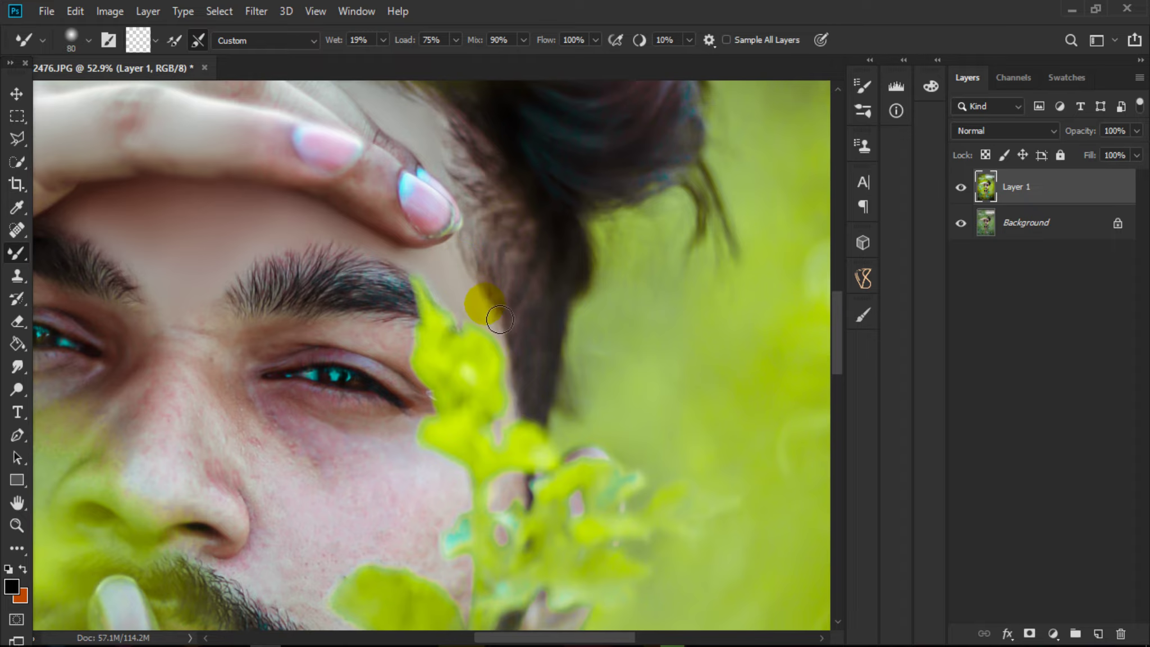
# Smooth the cheek beside the leaf with brush sizes from 100 to 175.
pyautogui.scroll(-1, 497, 328)
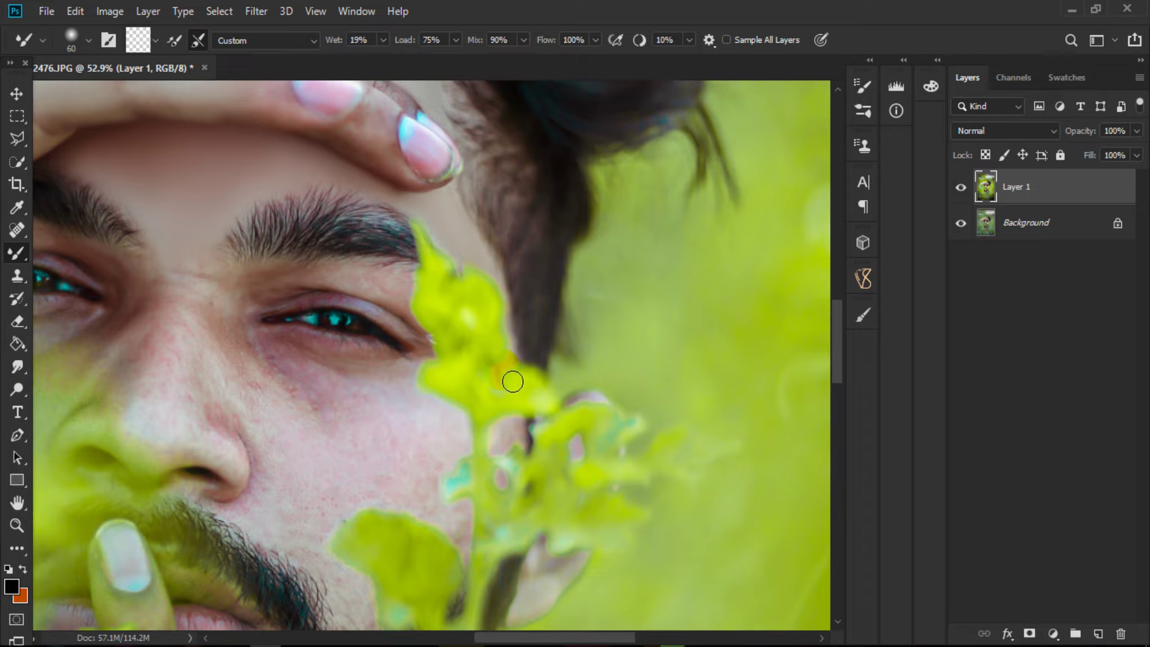
pyautogui.click(433, 420)
pyautogui.press(']')
pyautogui.press(']')
pyautogui.press(']')
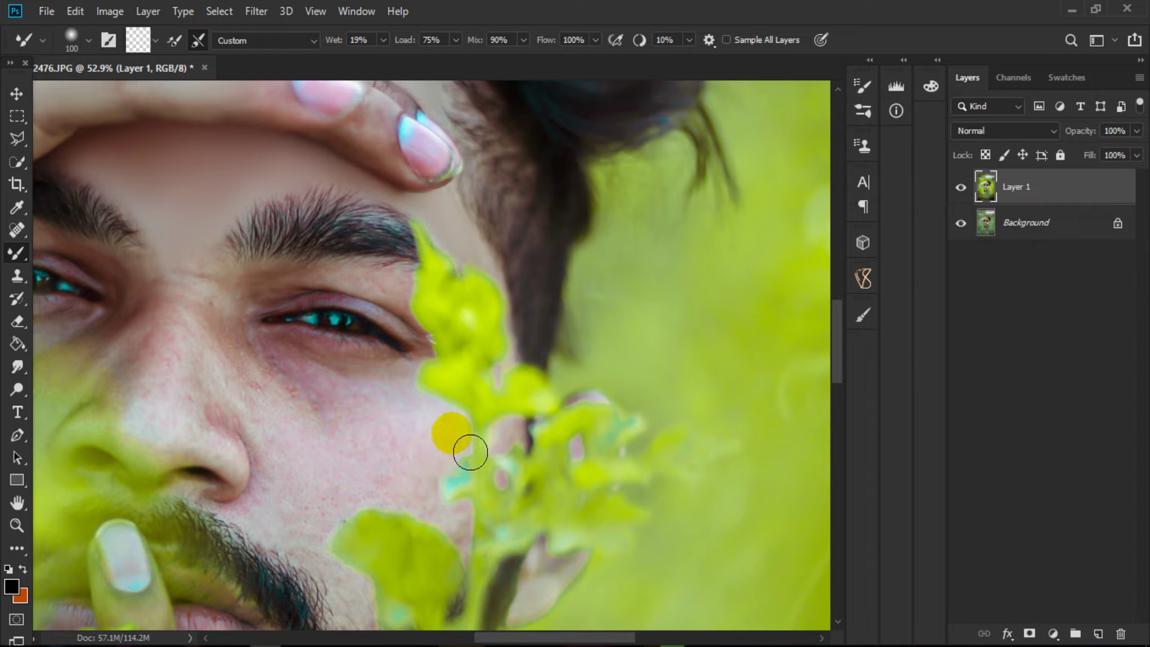
pyautogui.press(']')
pyautogui.moveTo(426, 461)
pyautogui.mouseDown()
pyautogui.moveTo(425, 509)
pyautogui.moveTo(366, 509)
pyautogui.mouseUp()
pyautogui.press(']')
pyautogui.press(']')
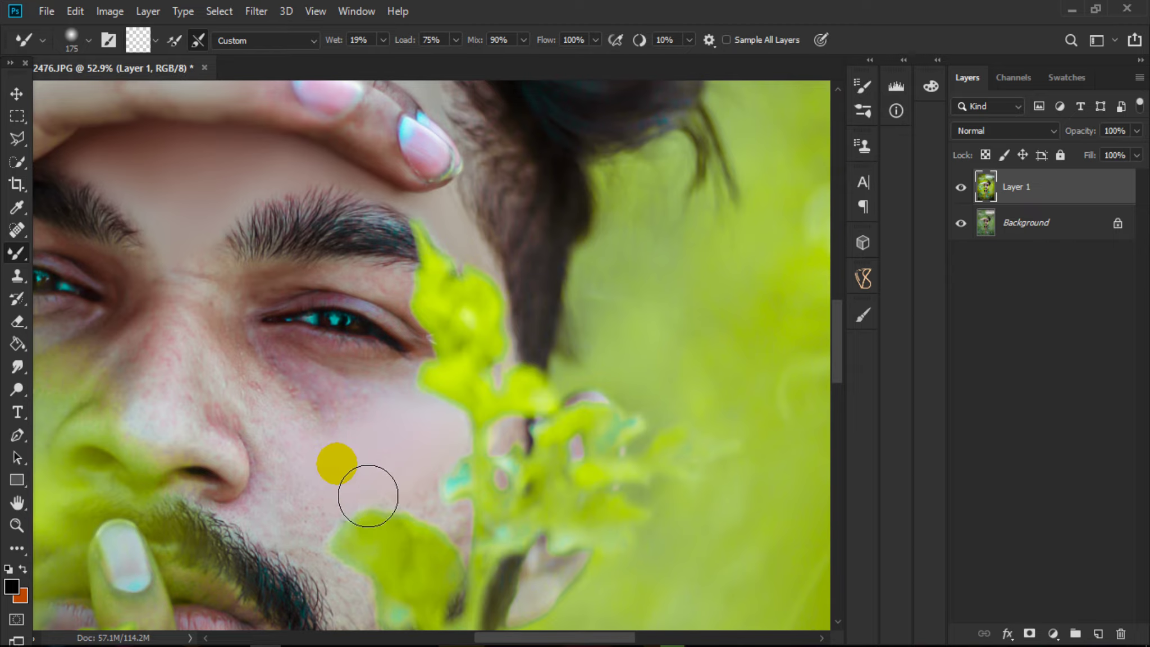
pyautogui.press('[')
pyautogui.scroll(-1, 356, 484)
# Zoom in on the cheek to 100% and make a first Mixer Brush stroke there.
pyautogui.click(17, 525)
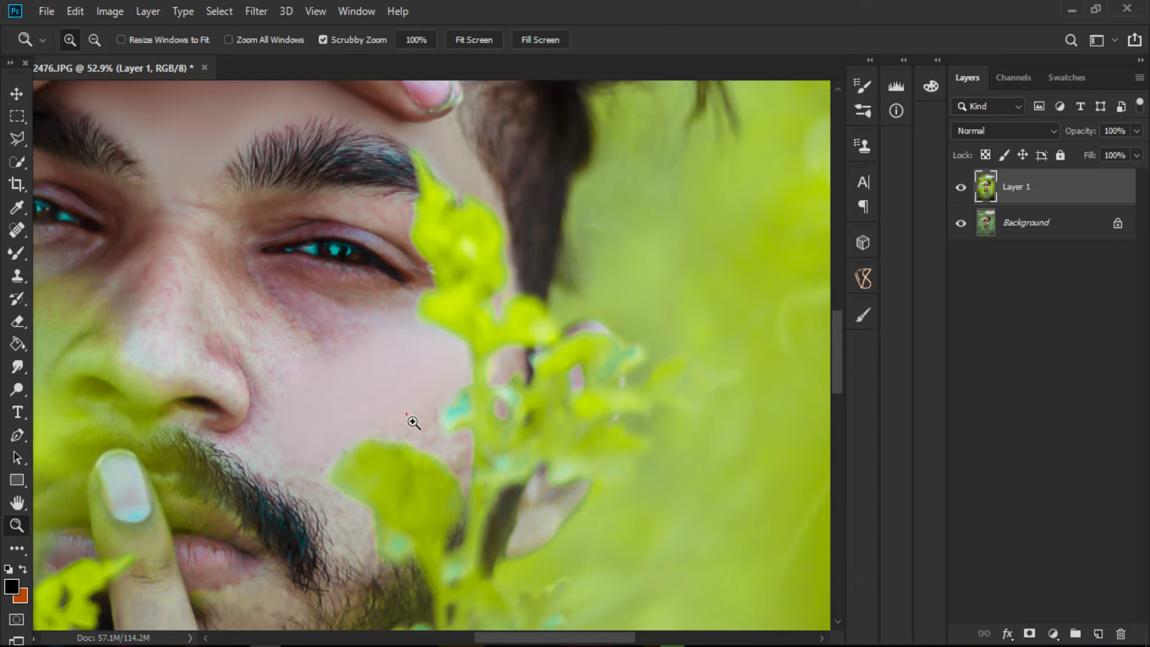
pyautogui.click(413, 421)
pyautogui.click(17, 255)
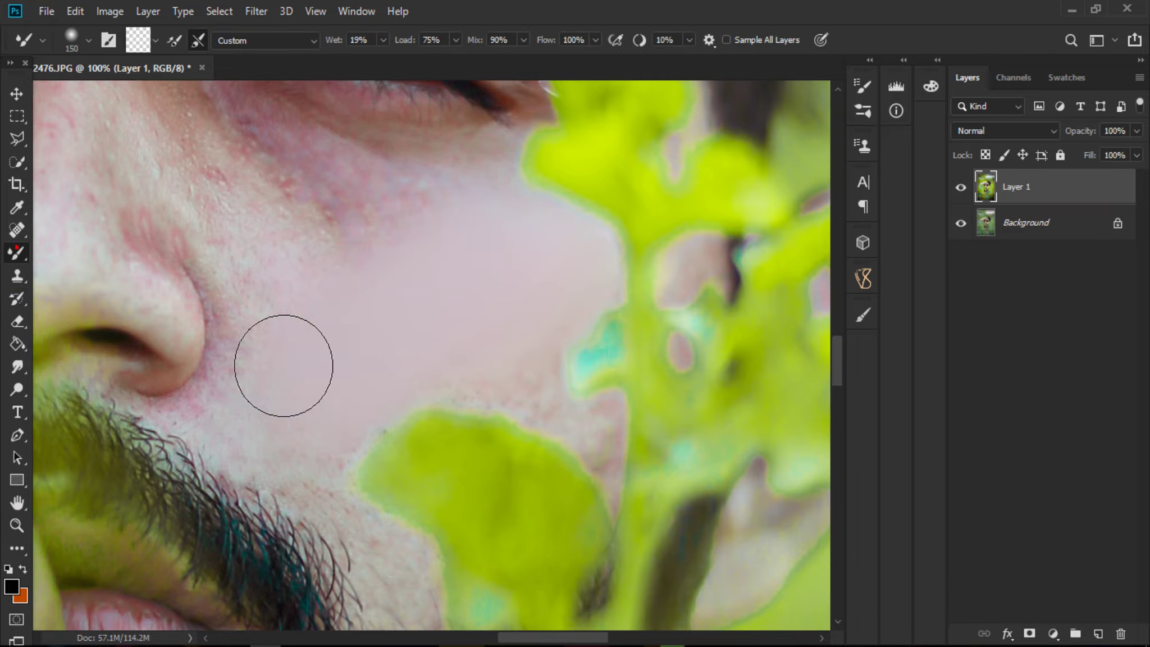
pyautogui.scroll(-1, 283, 367)
pyautogui.moveTo(374, 355)
pyautogui.mouseDown()
pyautogui.moveTo(362, 419)
pyautogui.moveTo(302, 377)
pyautogui.mouseUp()
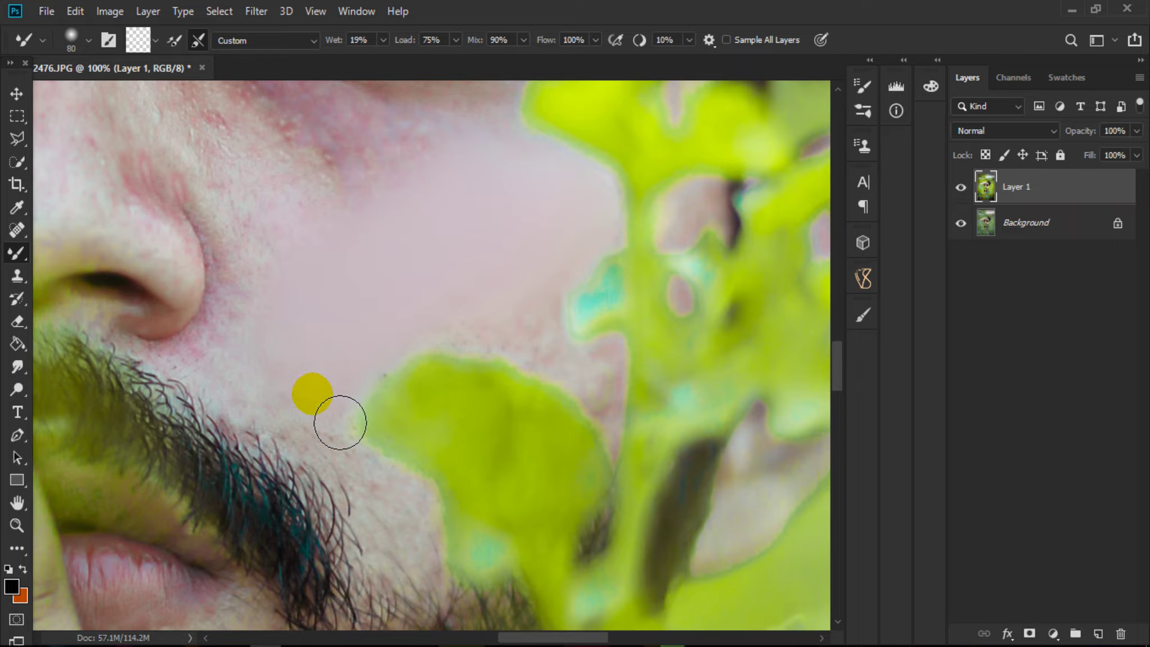
pyautogui.scroll(1, 303, 377)
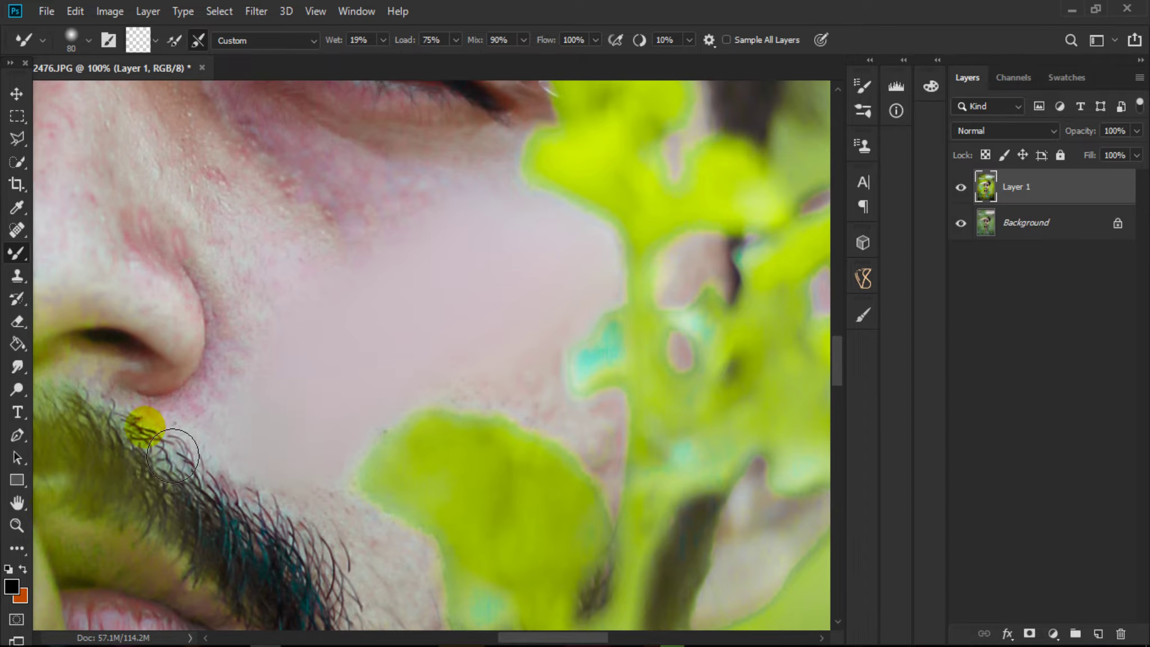
# Smooth the cheek skin beside the nose down toward the beard edge.
pyautogui.press(']')
pyautogui.click(287, 328)
pyautogui.moveTo(287, 328); pyautogui.dragTo(260, 435)
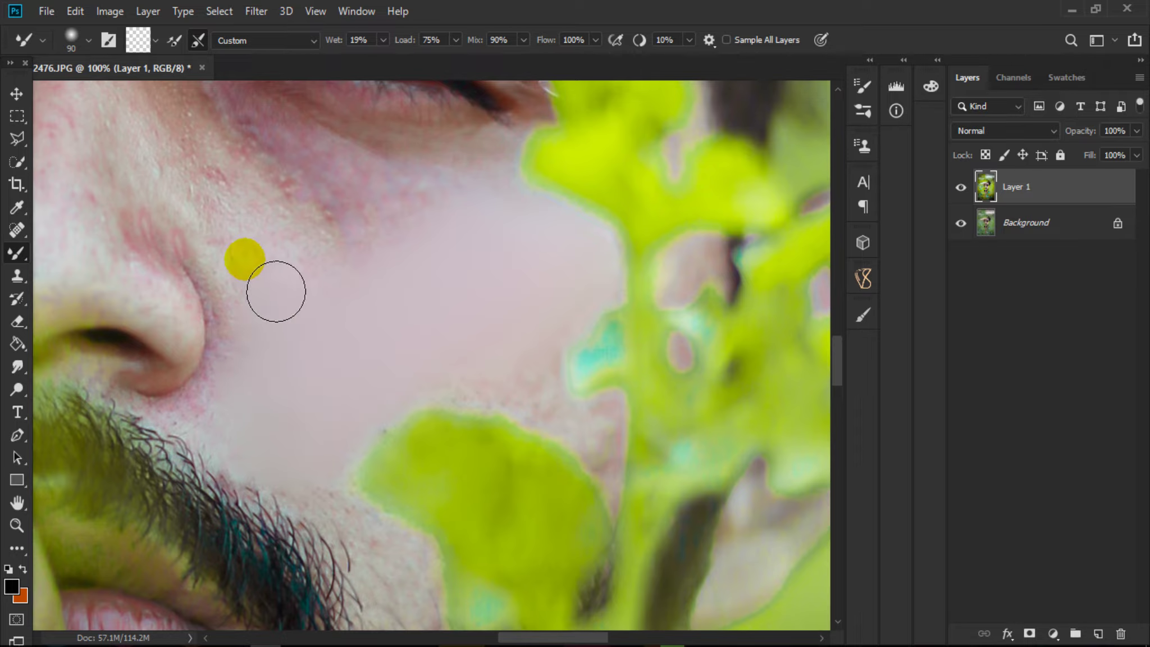
pyautogui.press('[')
pyautogui.press('[')
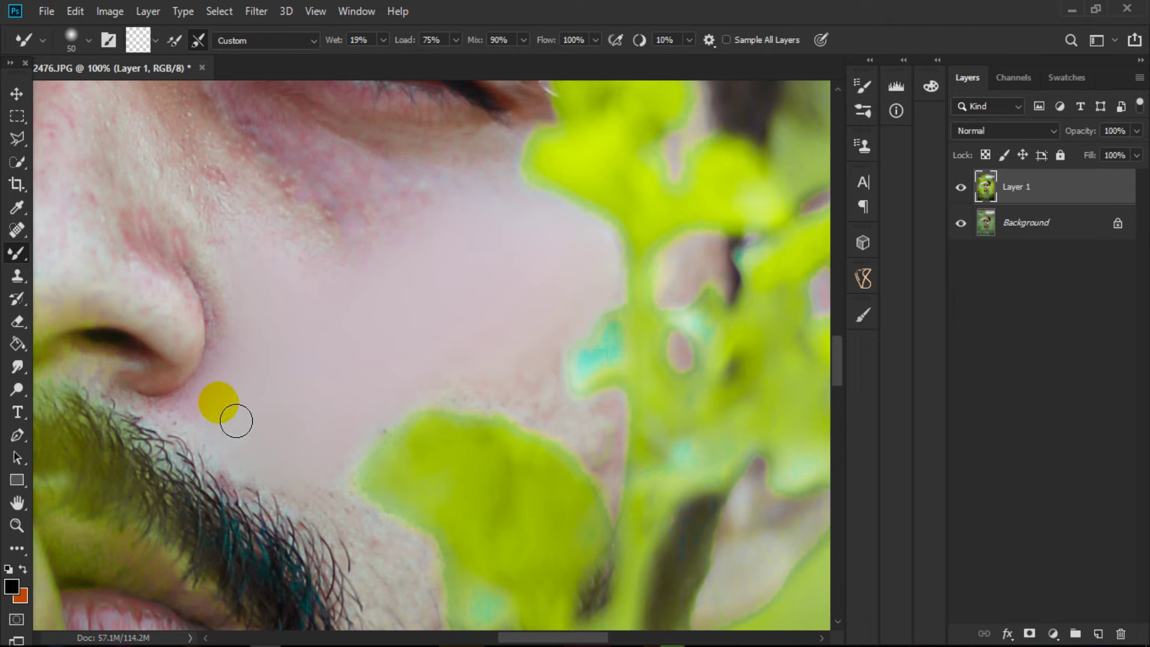
pyautogui.press(']')
pyautogui.moveTo(255, 468); pyautogui.dragTo(293, 488)
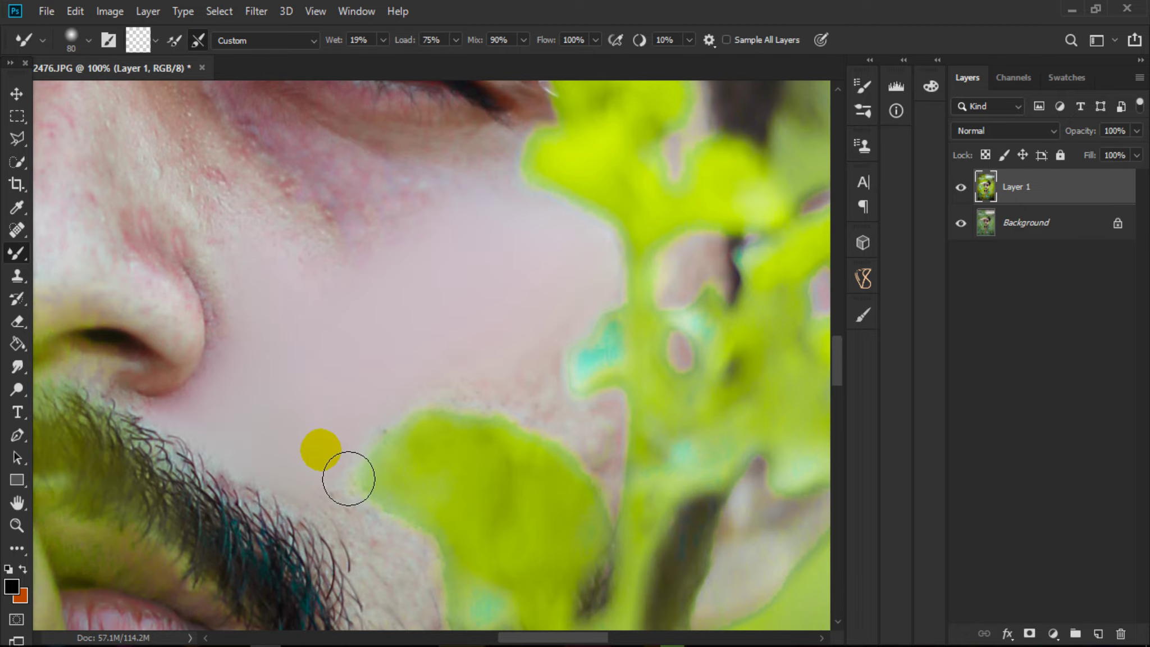
# Blend the skin along the beard edge.
pyautogui.scroll(-3, 337, 466)
pyautogui.moveTo(327, 394); pyautogui.dragTo(334, 398)
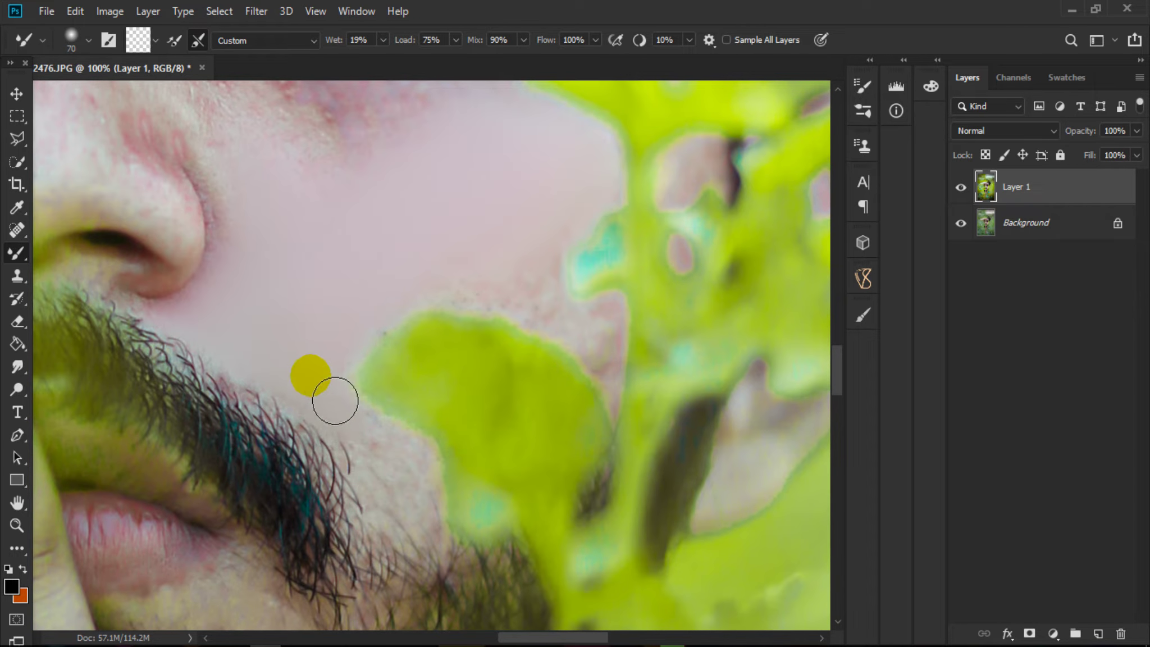
pyautogui.moveTo(390, 472)
pyautogui.mouseDown()
pyautogui.moveTo(423, 493)
pyautogui.moveTo(426, 516)
pyautogui.moveTo(365, 449)
pyautogui.moveTo(418, 521)
pyautogui.moveTo(441, 522)
pyautogui.moveTo(280, 355)
pyautogui.moveTo(381, 368)
pyautogui.mouseUp()
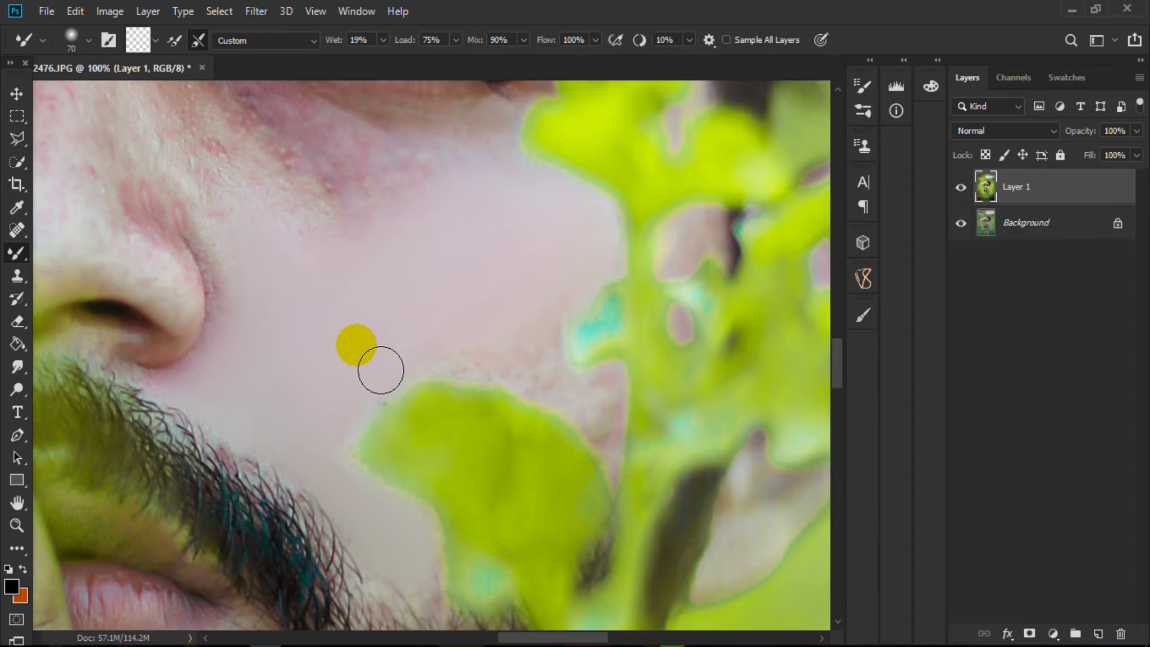
pyautogui.scroll(3, 417, 387)
pyautogui.moveTo(511, 398)
pyautogui.mouseDown()
pyautogui.moveTo(454, 427)
pyautogui.moveTo(557, 344)
pyautogui.moveTo(555, 391)
pyautogui.moveTo(529, 403)
pyautogui.moveTo(542, 416)
pyautogui.moveTo(549, 391)
pyautogui.moveTo(612, 325)
pyautogui.moveTo(609, 301)
pyautogui.moveTo(596, 396)
pyautogui.moveTo(617, 404)
pyautogui.mouseUp()
pyautogui.press(']')
pyautogui.press('[')
# Smooth the cheek skin next to the leaf with a smaller brush.
pyautogui.press('[')
pyautogui.press('[')
pyautogui.scroll(-2, 596, 395)
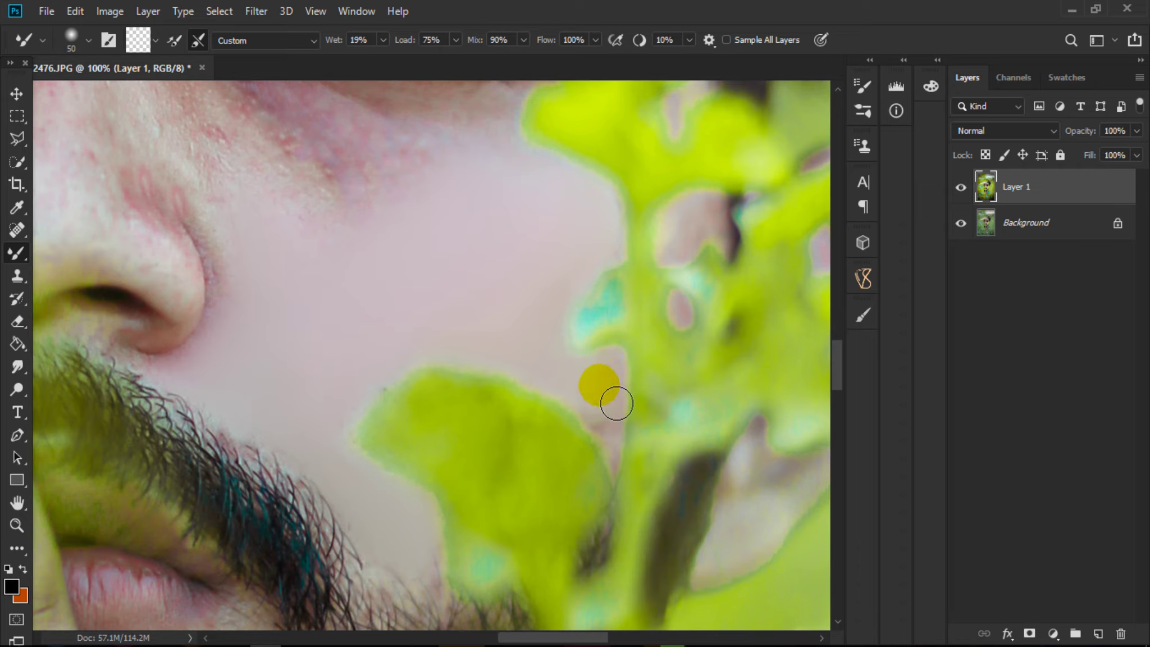
pyautogui.scroll(3, 666, 332)
pyautogui.press('[')
pyautogui.moveTo(730, 242)
pyautogui.mouseDown()
pyautogui.moveTo(737, 328)
pyautogui.moveTo(706, 362)
pyautogui.moveTo(696, 414)
pyautogui.mouseUp()
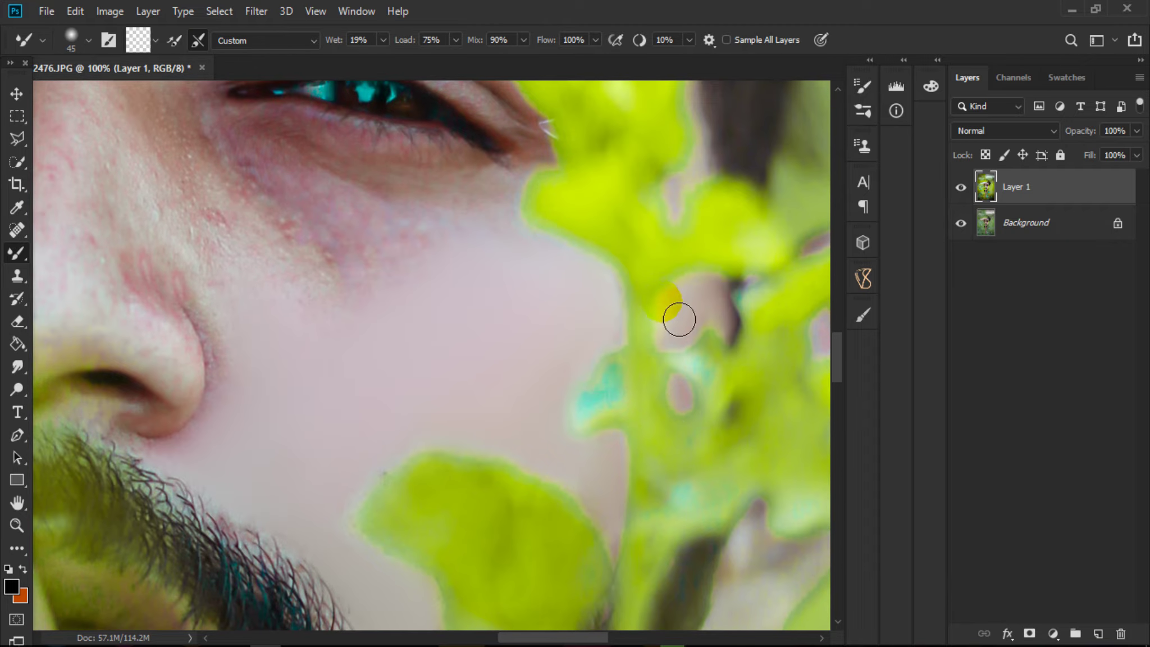
# Smooth the skin between brow and eyelid and beside the eye's outer corner.
pyautogui.scroll(5, 505, 365)
pyautogui.press(']')
pyautogui.press(']')
pyautogui.press(']')
pyautogui.scroll(3, 578, 438)
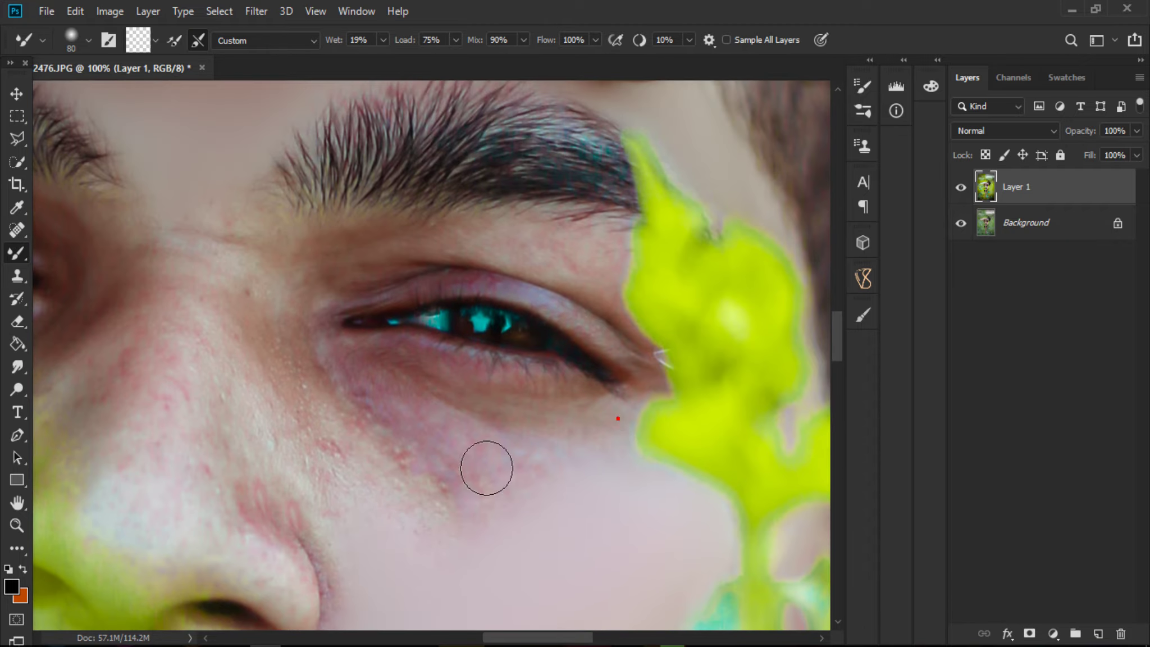
pyautogui.scroll(3, 576, 320)
pyautogui.press('[')
pyautogui.press('[')
pyautogui.press('[')
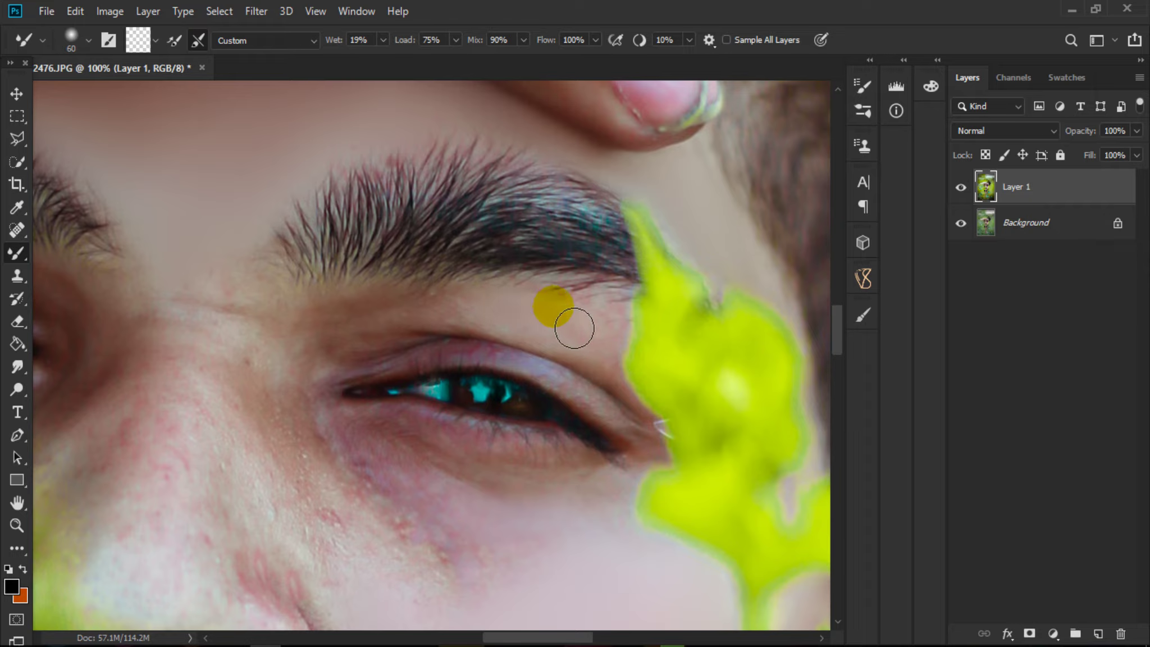
pyautogui.moveTo(575, 328); pyautogui.dragTo(428, 334)
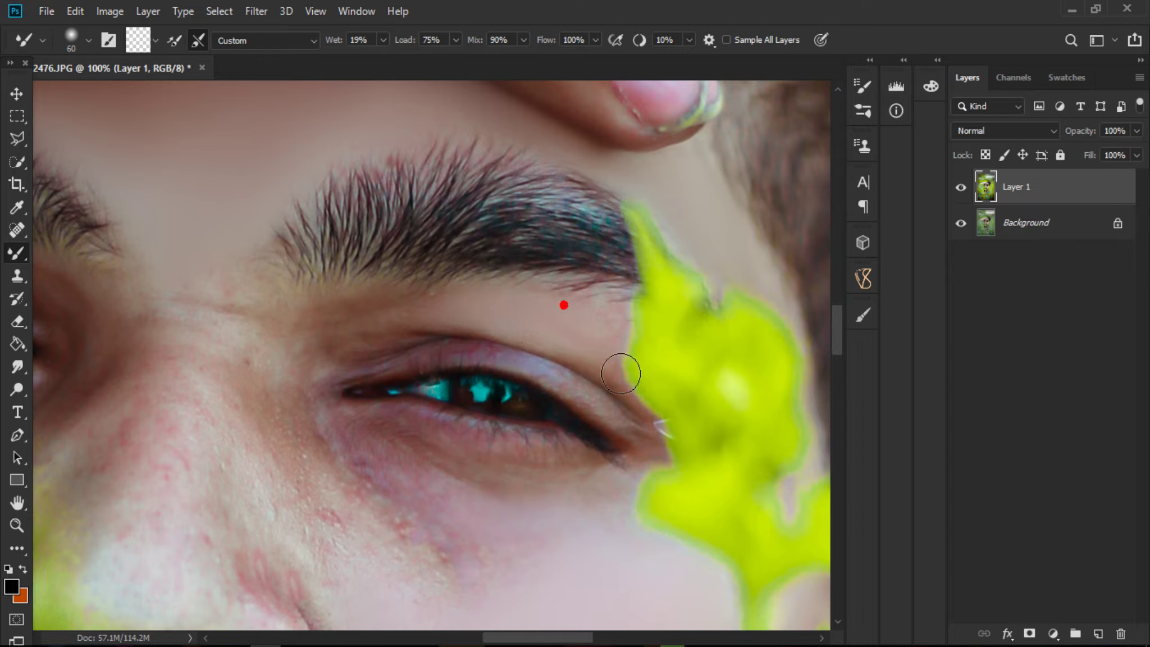
pyautogui.press('[')
pyautogui.moveTo(587, 339); pyautogui.dragTo(605, 358)
# Smooth the skin under the eye and into the cheek.
pyautogui.scroll(-3, 349, 379)
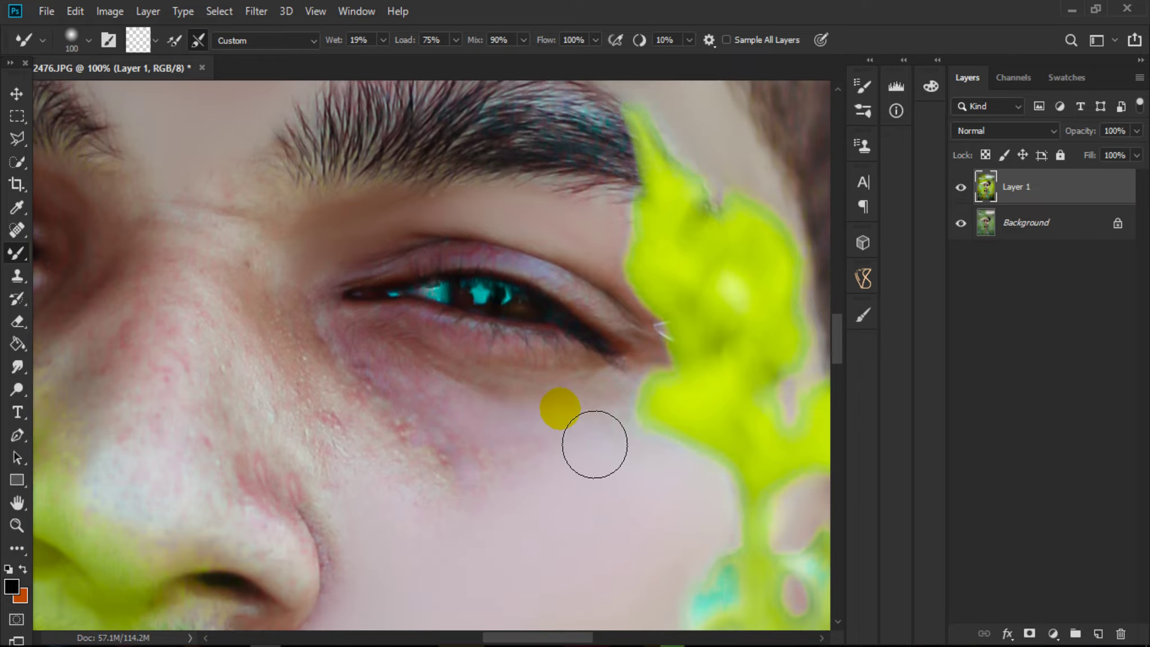
pyautogui.moveTo(595, 441); pyautogui.dragTo(457, 468)
pyautogui.press(']')
pyautogui.press(']')
pyautogui.moveTo(380, 360)
pyautogui.mouseDown()
pyautogui.moveTo(410, 393)
pyautogui.moveTo(367, 357)
pyautogui.mouseUp()
pyautogui.press('[')
pyautogui.press('[')
pyautogui.moveTo(554, 416)
pyautogui.mouseDown()
pyautogui.moveTo(585, 449)
pyautogui.moveTo(468, 427)
pyautogui.mouseUp()
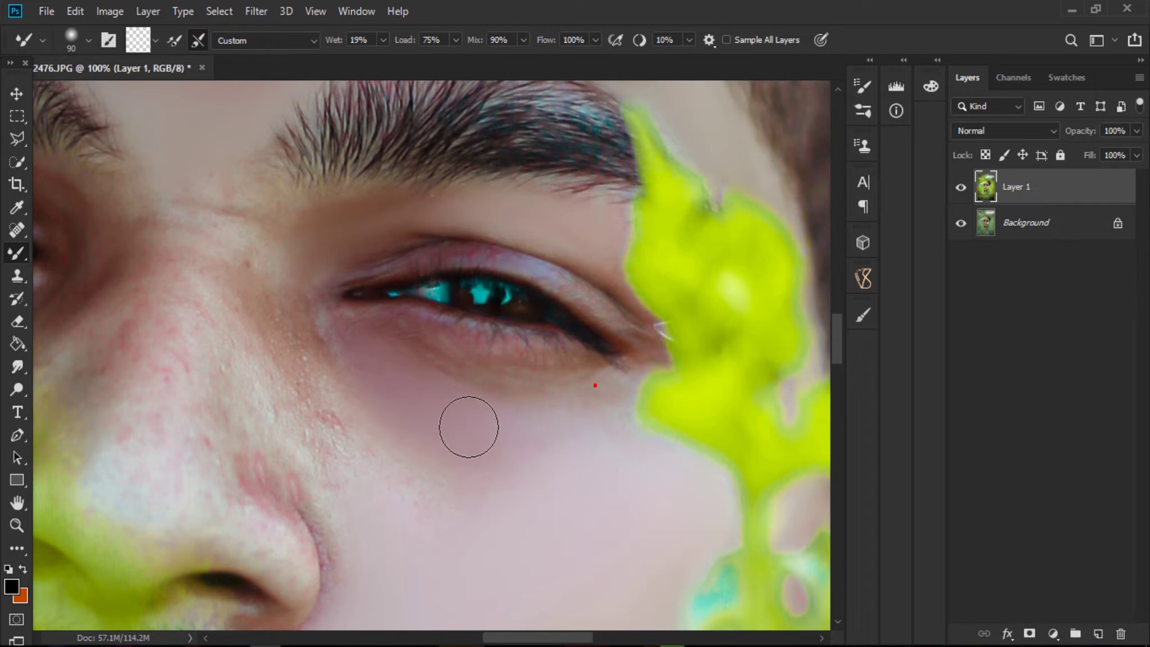
pyautogui.moveTo(588, 427)
pyautogui.mouseDown()
pyautogui.moveTo(642, 437)
pyautogui.moveTo(583, 464)
pyautogui.mouseUp()
# Blend the under-eye skin further with a resized brush.
pyautogui.press(']')
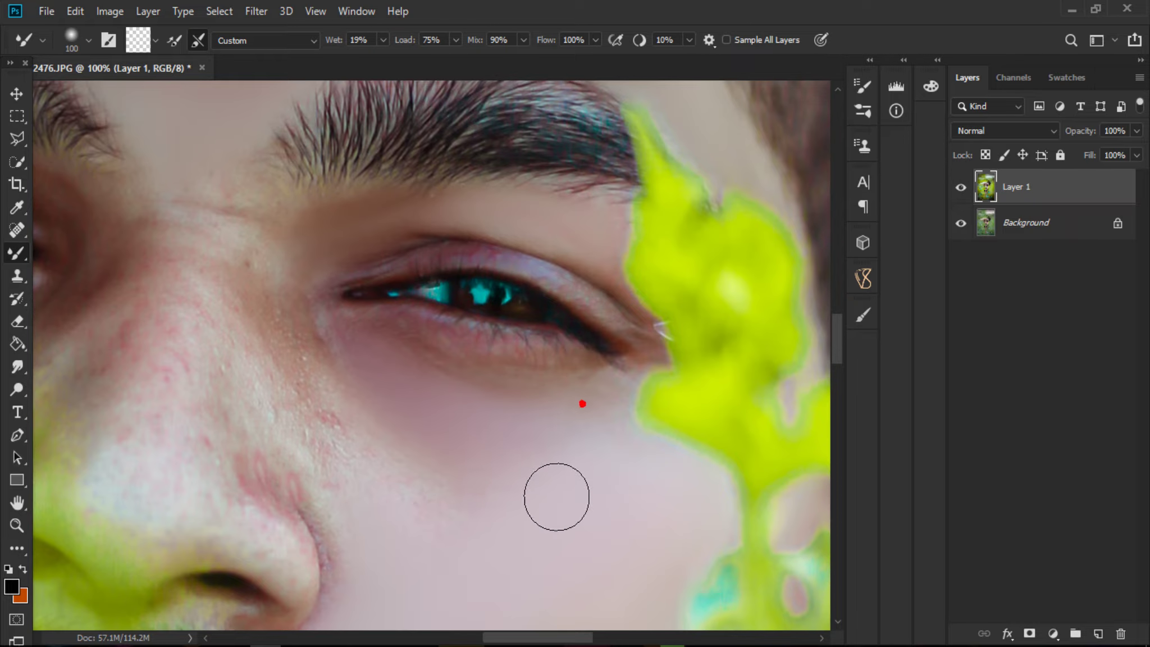
pyautogui.press(']')
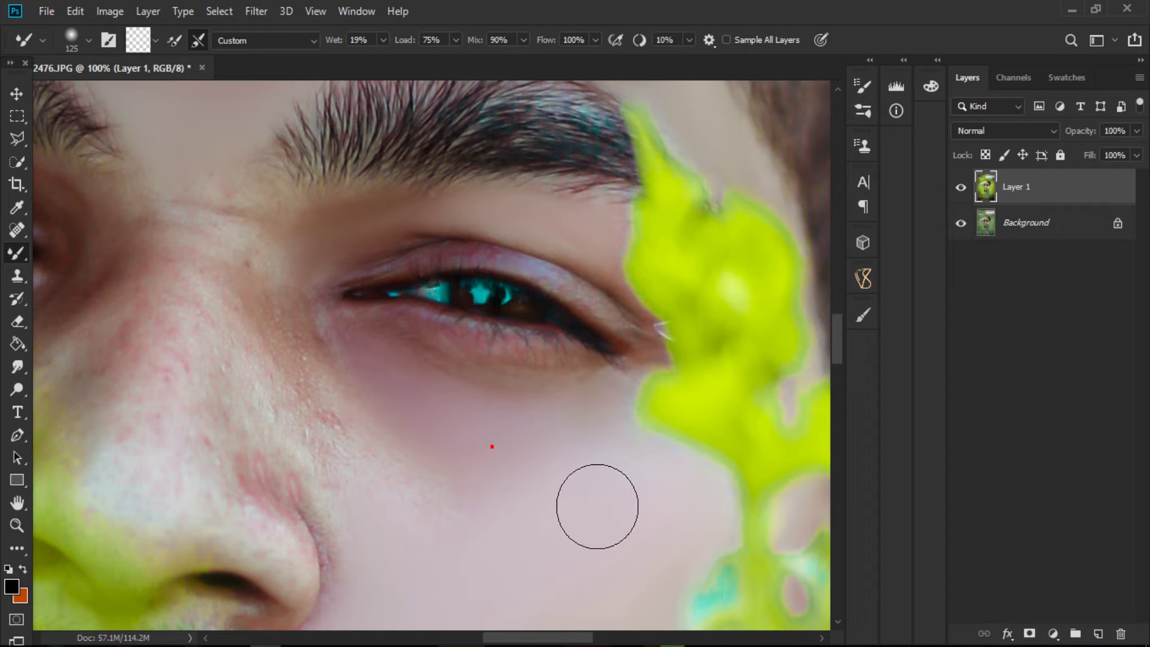
pyautogui.press('[')
pyautogui.press('[')
pyautogui.press('[')
pyautogui.moveTo(621, 400)
pyautogui.mouseDown()
pyautogui.moveTo(632, 406)
pyautogui.moveTo(523, 450)
pyautogui.mouseUp()
pyautogui.scroll(-2, 616, 401)
pyautogui.press(']')
pyautogui.press(']')
pyautogui.press(']')
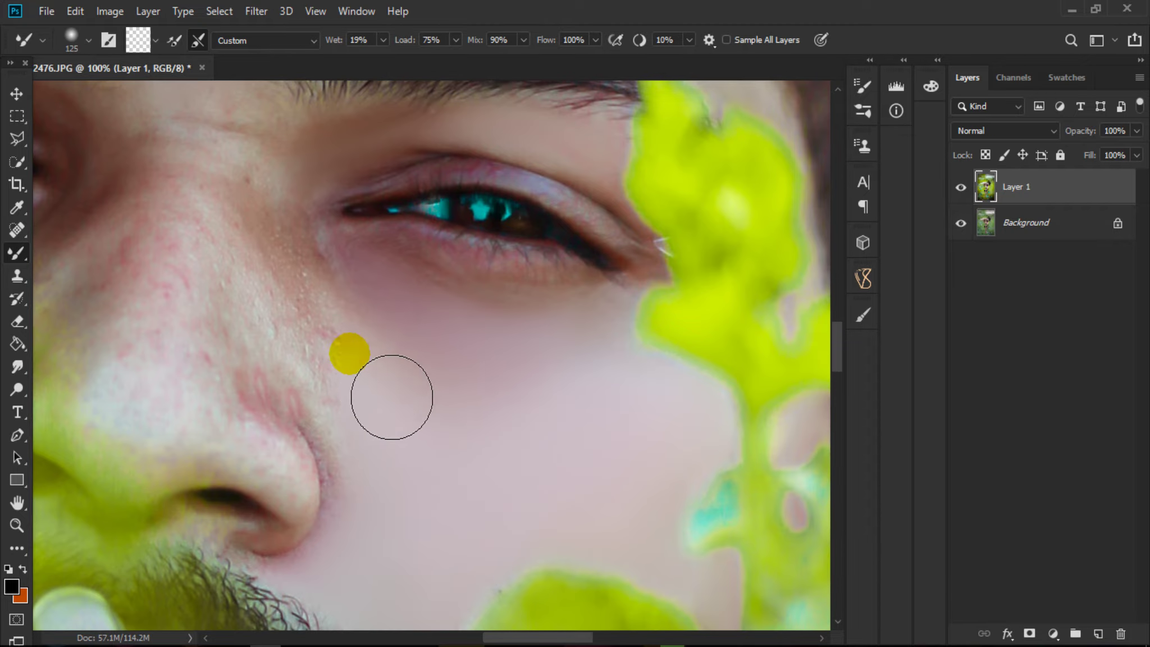
pyautogui.scroll(2, 390, 397)
# Smooth the upper cheek skin beside the leaf.
pyautogui.press('[')
pyautogui.moveTo(365, 400)
pyautogui.mouseDown()
pyautogui.moveTo(325, 364)
pyautogui.moveTo(333, 260)
pyautogui.moveTo(319, 336)
pyautogui.moveTo(393, 415)
pyautogui.mouseUp()
pyautogui.press('[')
pyautogui.scroll(-2, 393, 415)
pyautogui.press(']')
pyautogui.press(']')
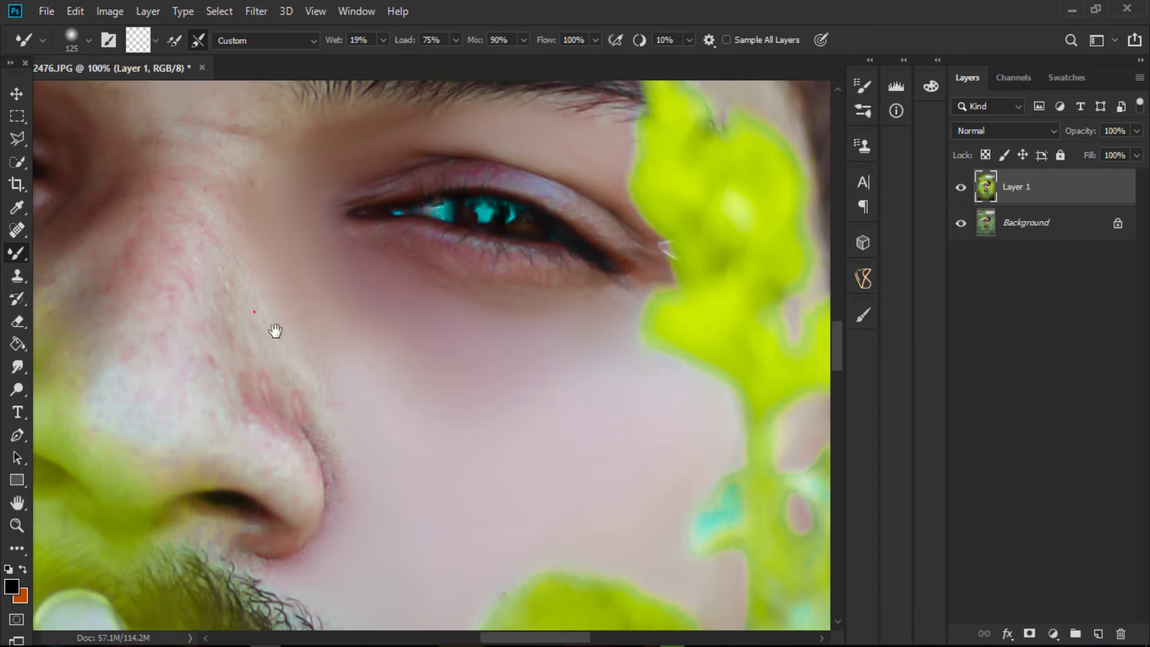
# Blend the skin near the inner brow with the Mixer Brush, fine-tuning brush size.
pyautogui.moveTo(275, 330); pyautogui.dragTo(379, 481)
pyautogui.press('[')
pyautogui.moveTo(357, 342)
pyautogui.mouseDown()
pyautogui.moveTo(368, 332)
pyautogui.moveTo(316, 362)
pyautogui.moveTo(346, 296)
pyautogui.moveTo(388, 270)
pyautogui.moveTo(373, 326)
pyautogui.moveTo(282, 380)
pyautogui.moveTo(325, 309)
pyautogui.moveTo(278, 455)
pyautogui.moveTo(324, 321)
pyautogui.moveTo(306, 377)
pyautogui.moveTo(242, 439)
pyautogui.moveTo(241, 404)
pyautogui.moveTo(238, 446)
pyautogui.moveTo(272, 329)
pyautogui.moveTo(275, 393)
pyautogui.mouseUp()
pyautogui.scroll(-2, 347, 295)
pyautogui.press('[')
pyautogui.press(']')
pyautogui.scroll(-2, 298, 404)
pyautogui.press('[')
# Continue smoothing the inner-brow area with a smaller brush.
pyautogui.press('[')
pyautogui.press(']')
pyautogui.press(']')
pyautogui.moveTo(286, 439)
pyautogui.mouseDown()
pyautogui.moveTo(320, 289)
pyautogui.moveTo(323, 343)
pyautogui.moveTo(284, 403)
pyautogui.moveTo(303, 377)
pyautogui.moveTo(267, 358)
pyautogui.mouseUp()
pyautogui.scroll(-2, 305, 337)
pyautogui.press('[')
pyautogui.press('[')
pyautogui.scroll(-2, 316, 364)
pyautogui.press('[')
pyautogui.press('[')
pyautogui.moveTo(275, 297)
pyautogui.mouseDown()
pyautogui.moveTo(299, 322)
pyautogui.moveTo(380, 336)
pyautogui.moveTo(392, 276)
pyautogui.mouseUp()
pyautogui.scroll(-1, 379, 336)
pyautogui.moveTo(426, 328); pyautogui.dragTo(372, 270)
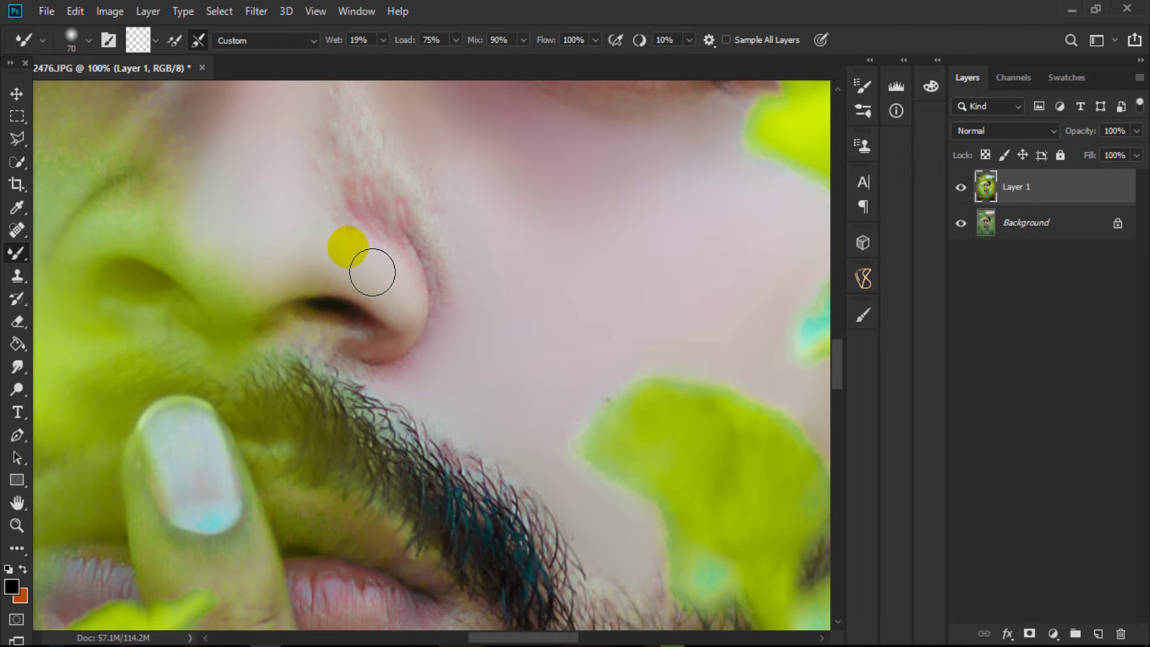
pyautogui.scroll(3, 372, 269)
pyautogui.press(']')
pyautogui.press(']')
# Smooth the pink streak on the nose side toward the nostril and along the nose crease.
pyautogui.click(364, 349)
pyautogui.moveTo(364, 349); pyautogui.dragTo(403, 141)
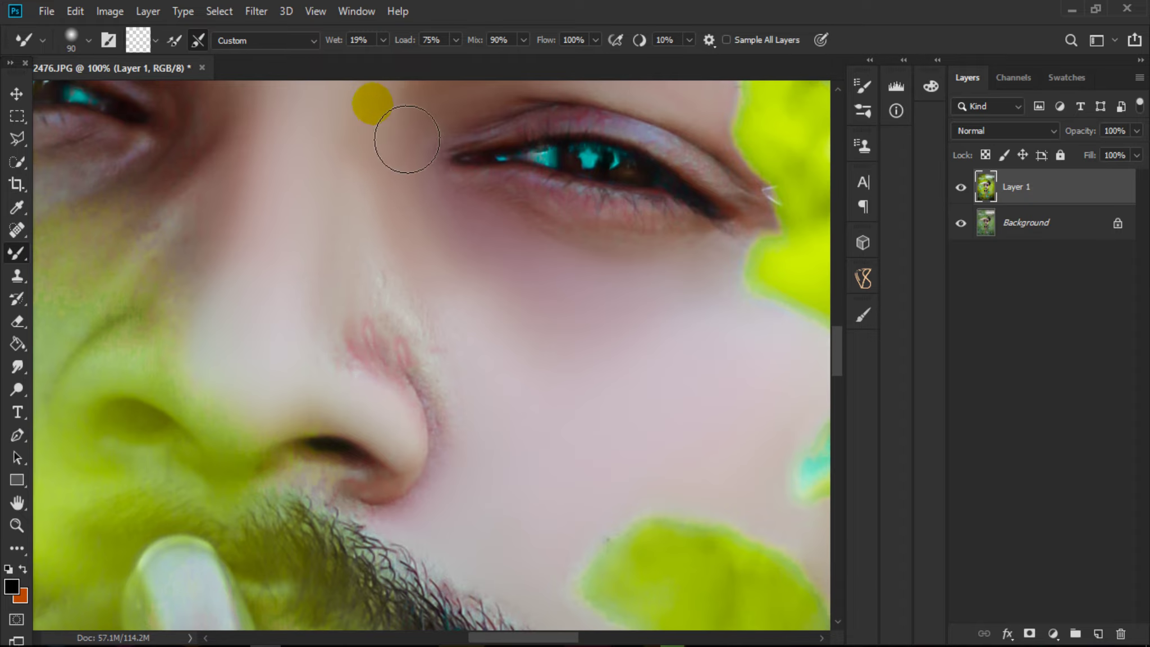
pyautogui.moveTo(357, 364)
pyautogui.mouseDown()
pyautogui.moveTo(412, 379)
pyautogui.moveTo(378, 342)
pyautogui.mouseUp()
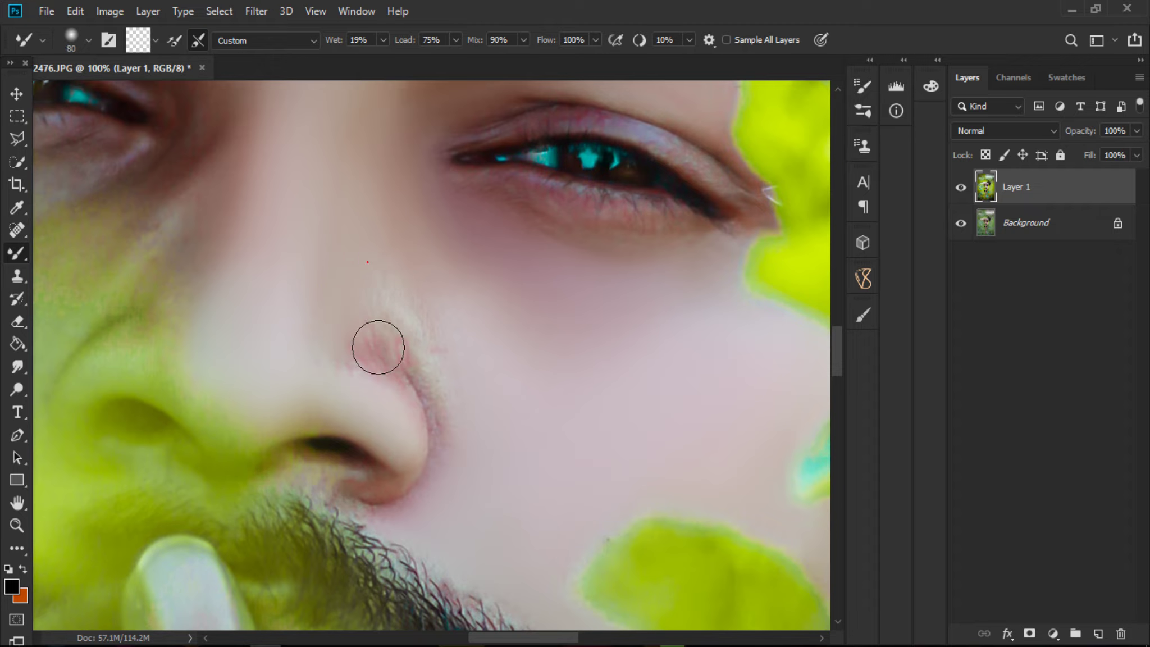
pyautogui.press('[')
pyautogui.press('[')
pyautogui.press('[')
pyautogui.moveTo(411, 393); pyautogui.dragTo(469, 464)
pyautogui.moveTo(456, 391)
pyautogui.mouseDown()
pyautogui.moveTo(419, 336)
pyautogui.moveTo(370, 356)
pyautogui.mouseUp()
pyautogui.press(']')
pyautogui.moveTo(418, 386); pyautogui.dragTo(361, 354)
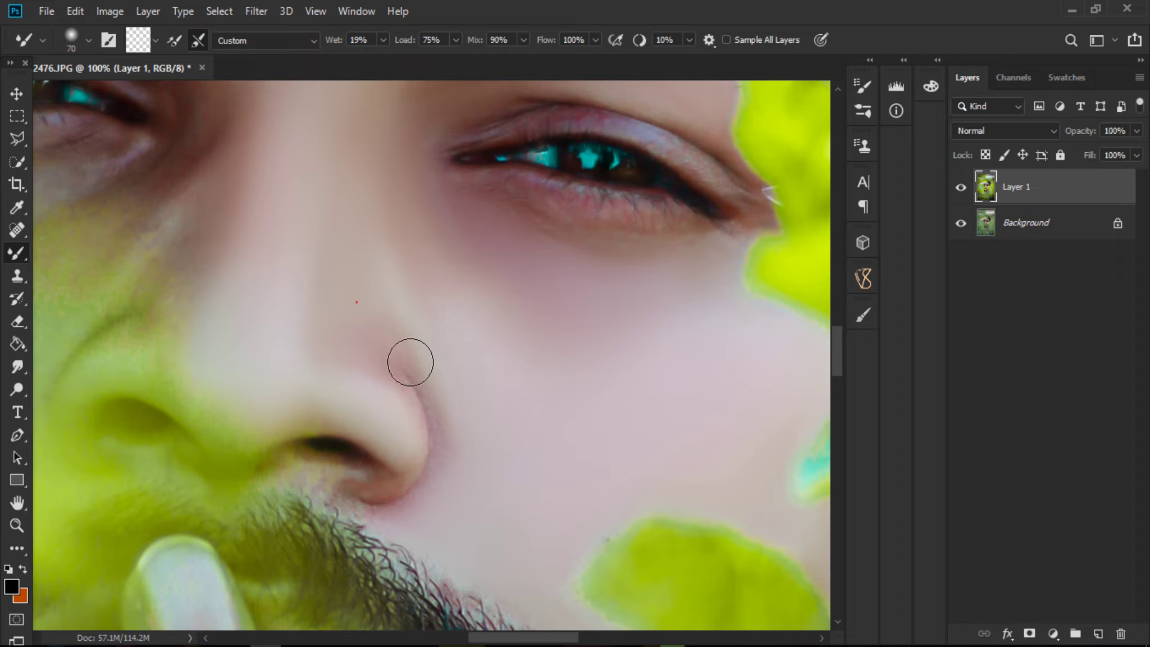
# Blend the skin beside the nose and along the beard edge.
pyautogui.moveTo(410, 387); pyautogui.dragTo(413, 344)
pyautogui.scroll(-3, 416, 321)
pyautogui.press('[')
pyautogui.moveTo(410, 279); pyautogui.dragTo(431, 301)
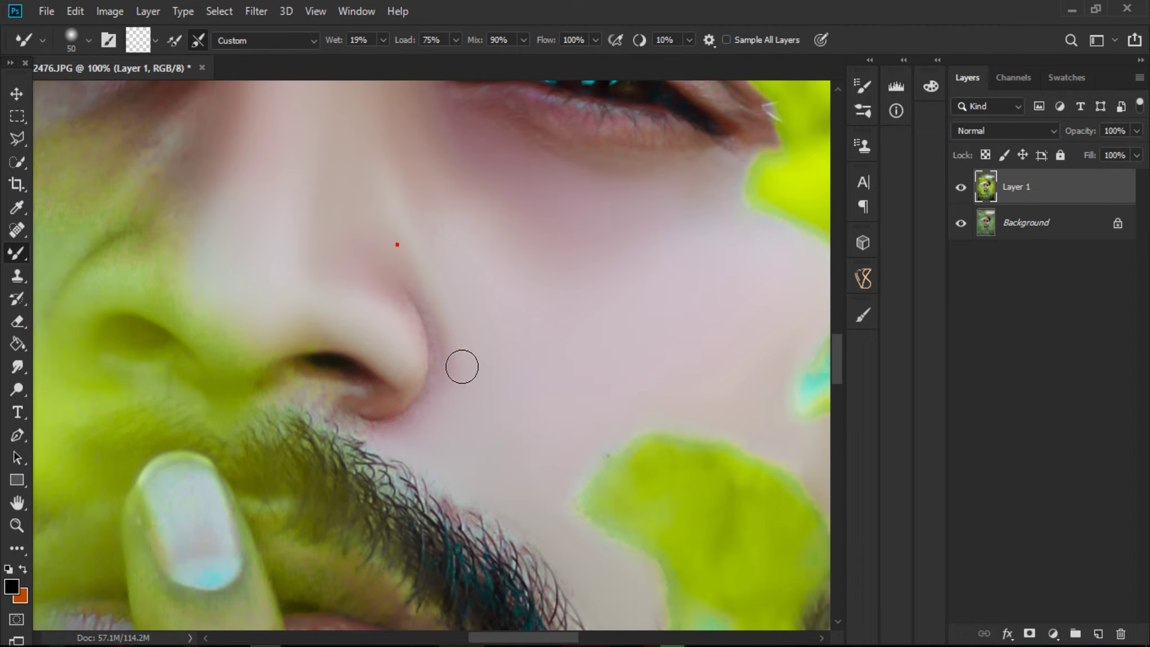
pyautogui.press(']')
pyautogui.moveTo(361, 211); pyautogui.dragTo(381, 233)
pyautogui.scroll(-3, 416, 257)
pyautogui.press('[')
pyautogui.moveTo(331, 336); pyautogui.dragTo(349, 354)
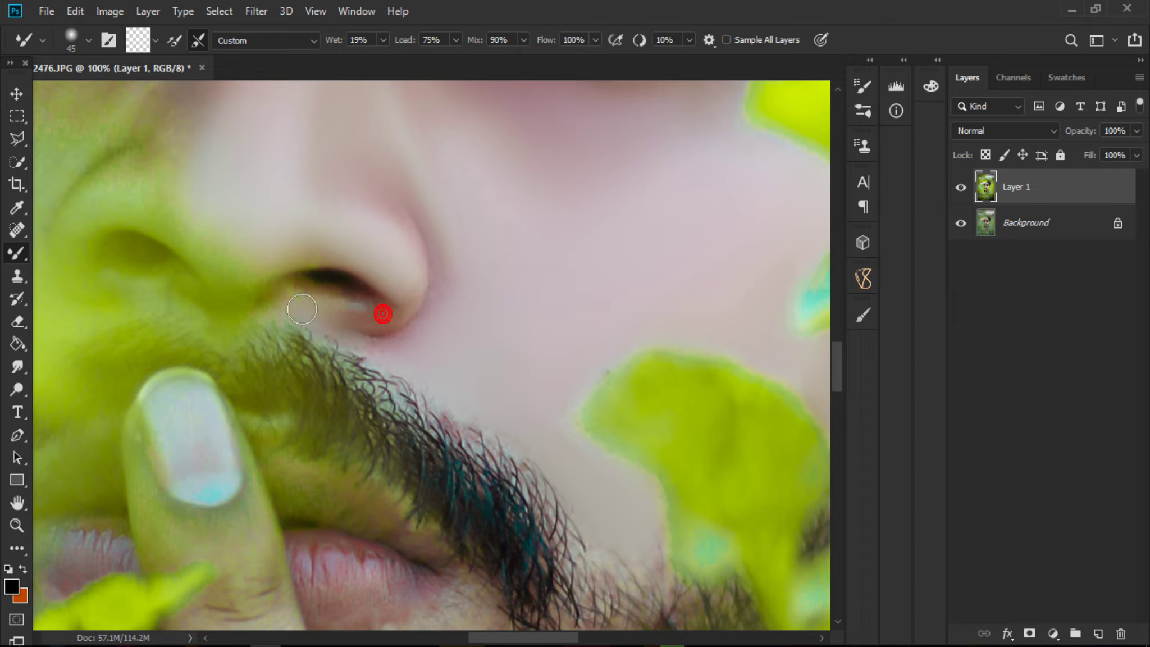
pyautogui.scroll(3, 393, 269)
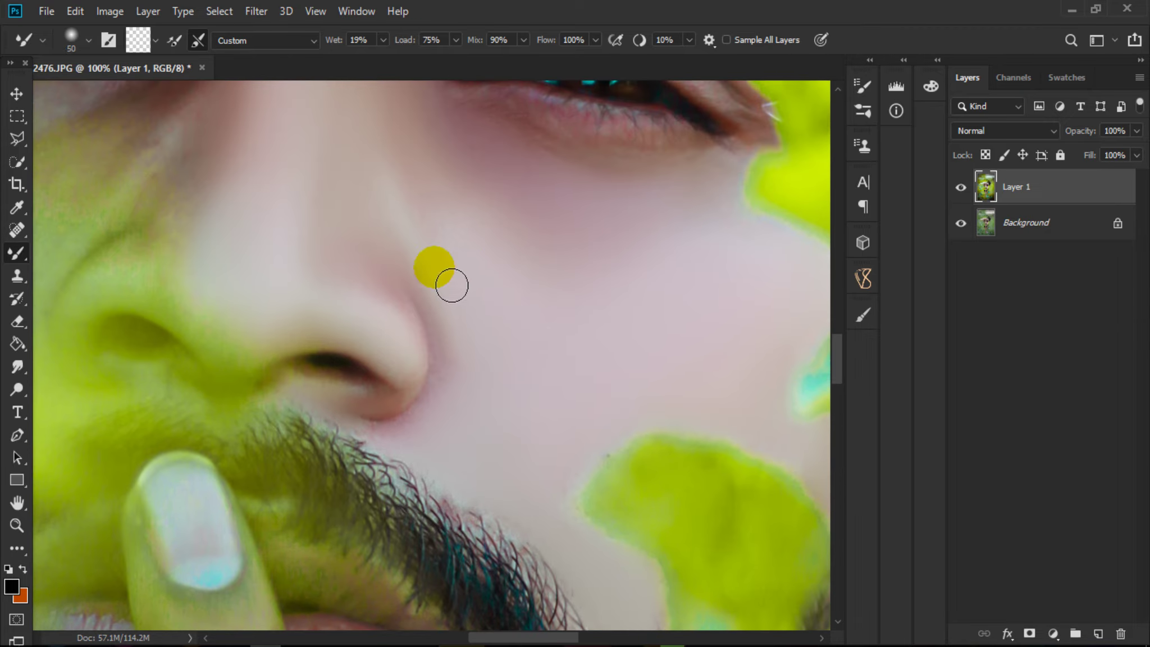
pyautogui.press(']')
pyautogui.press(']')
pyautogui.press(']')
# Blend the cheek beside the nose and the skin below the eye with a larger brush.
pyautogui.moveTo(470, 429); pyautogui.dragTo(424, 462)
pyautogui.scroll(3, 423, 463)
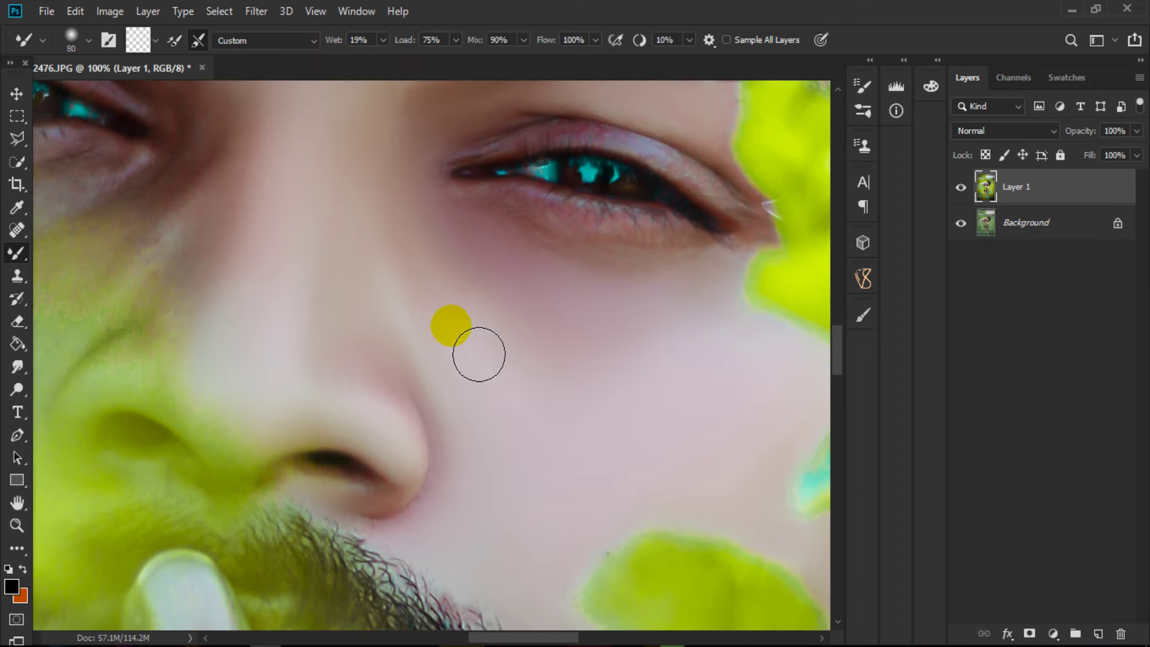
pyautogui.moveTo(477, 355); pyautogui.dragTo(499, 457)
pyautogui.press(']')
pyautogui.press(']')
pyautogui.press(']')
pyautogui.moveTo(369, 175); pyautogui.dragTo(383, 346)
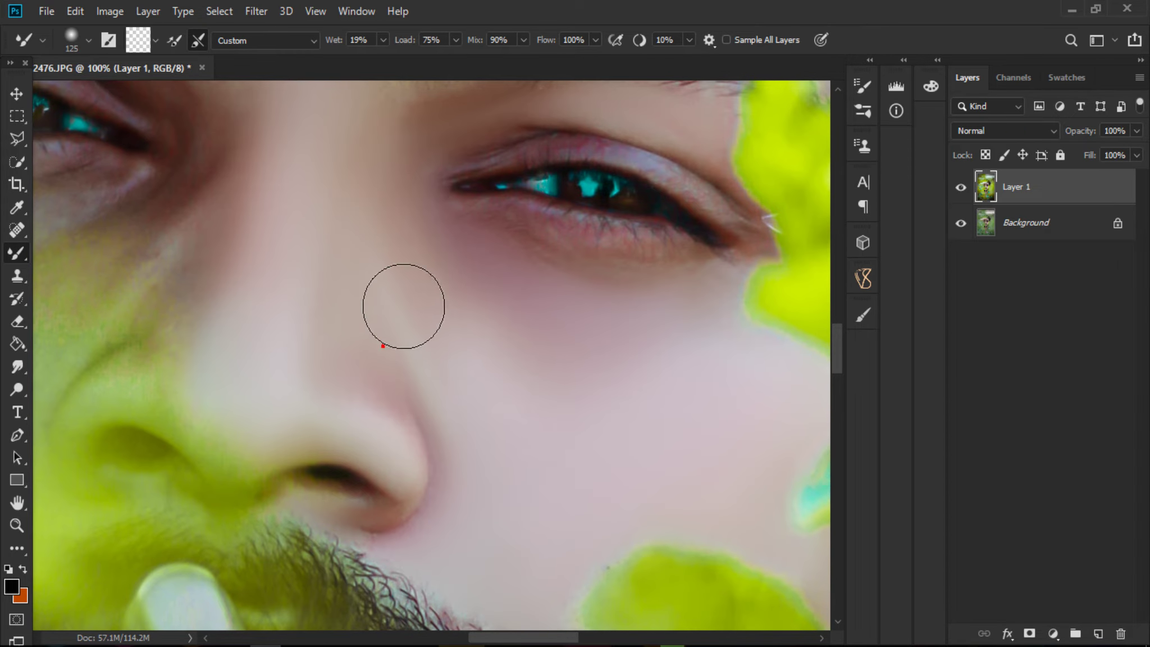
pyautogui.moveTo(333, 287); pyautogui.dragTo(386, 341)
# Blend skin near the eyelid while resizing the Mixer Brush.
pyautogui.press('[')
pyautogui.press('[')
pyautogui.press('[')
pyautogui.scroll(5, 646, 360)
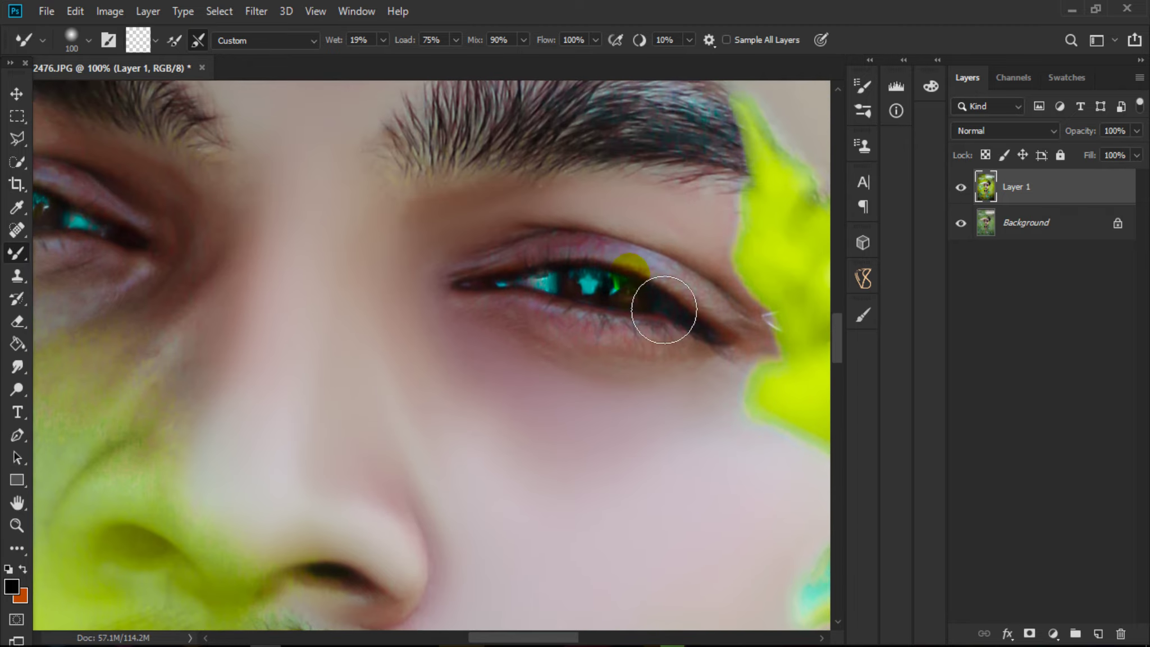
pyautogui.moveTo(601, 278)
pyautogui.mouseDown()
pyautogui.moveTo(629, 309)
pyautogui.moveTo(695, 318)
pyautogui.mouseUp()
pyautogui.press('[')
pyautogui.press('[')
pyautogui.press('[')
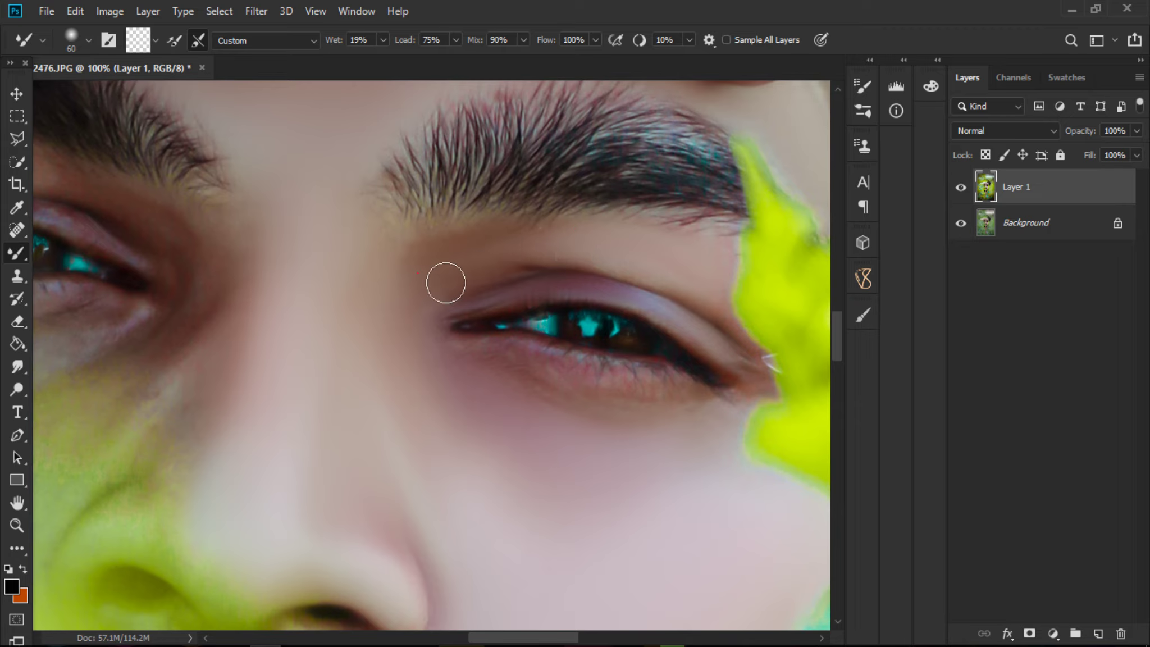
pyautogui.scroll(-3, 533, 394)
pyautogui.press(']')
pyautogui.press(']')
pyautogui.press(']')
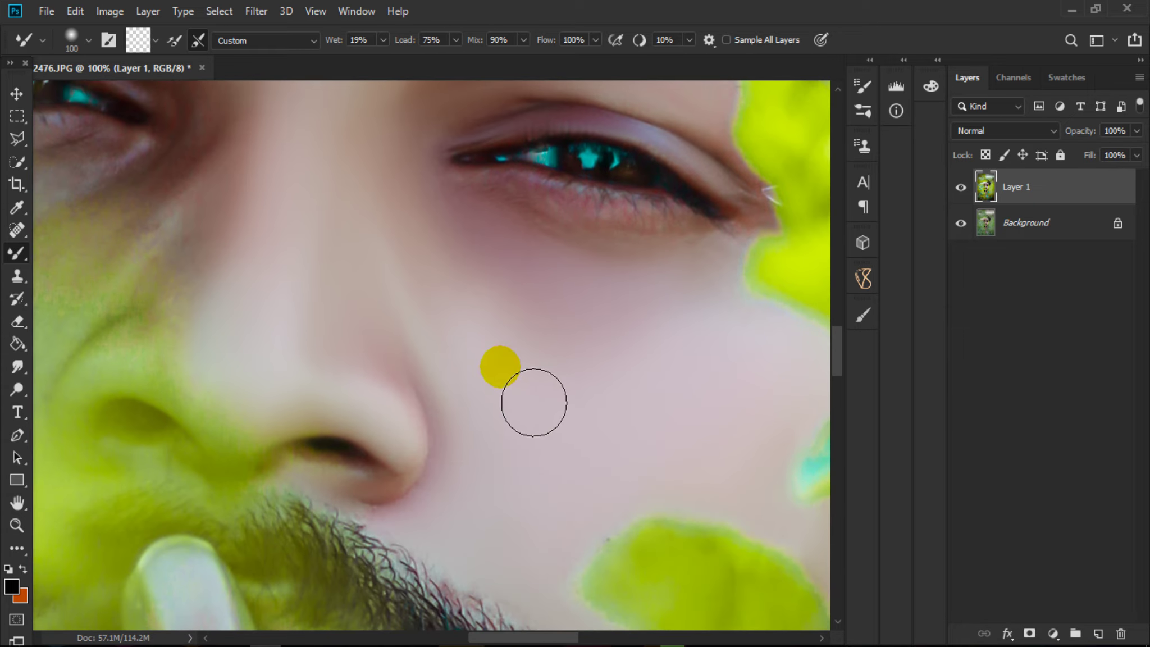
pyautogui.scroll(-2, 665, 331)
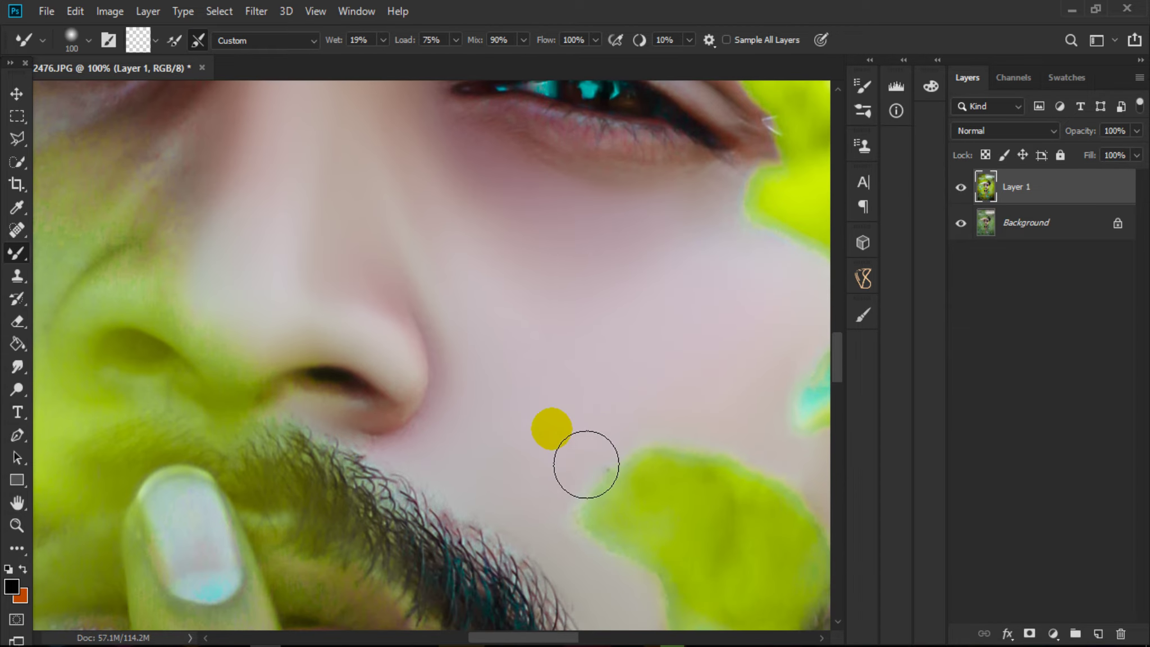
pyautogui.press('[')
pyautogui.press('[')
pyautogui.press('[')
# Smooth the cheek below the eye and under the outer eye corner.
pyautogui.moveTo(508, 449); pyautogui.dragTo(682, 590)
pyautogui.moveTo(479, 273); pyautogui.dragTo(611, 411)
pyautogui.moveTo(258, 233); pyautogui.dragTo(388, 252)
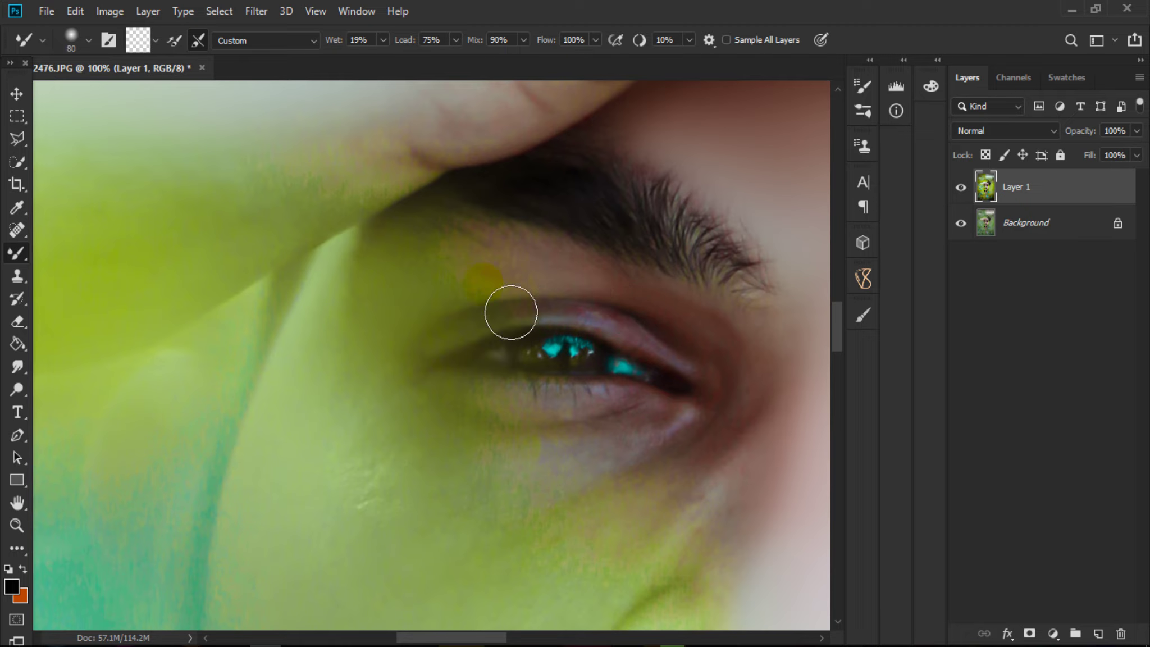
pyautogui.scroll(-1, 415, 342)
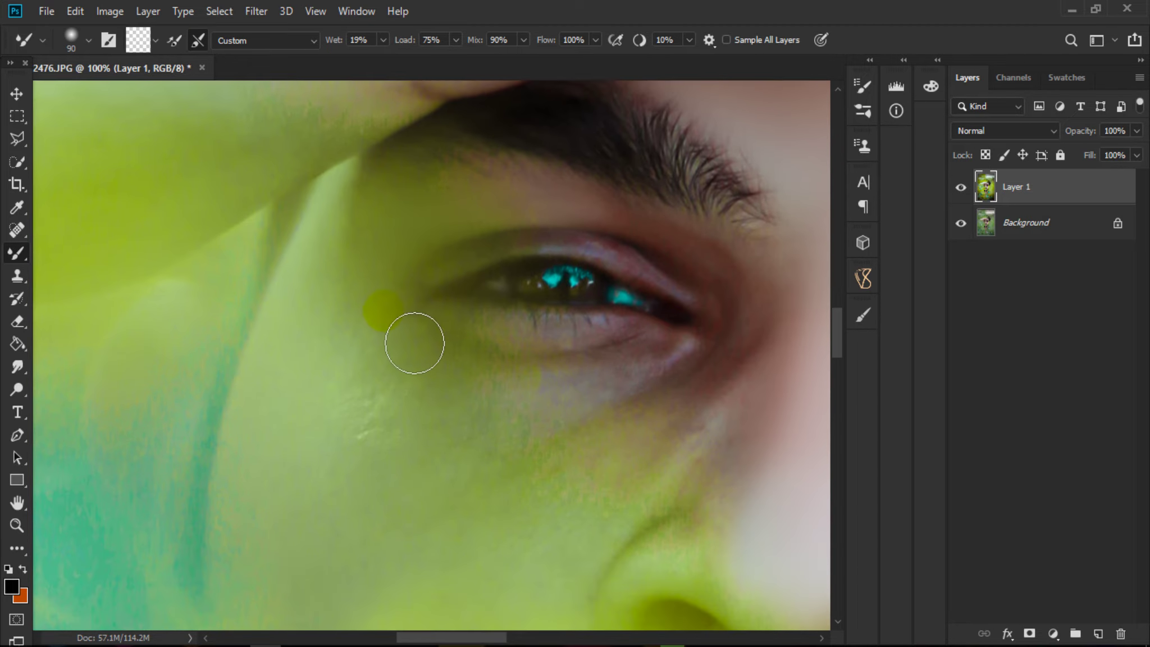
pyautogui.scroll(-2, 406, 393)
pyautogui.press(']')
pyautogui.press(']')
pyautogui.press(']')
pyautogui.moveTo(337, 336); pyautogui.dragTo(334, 506)
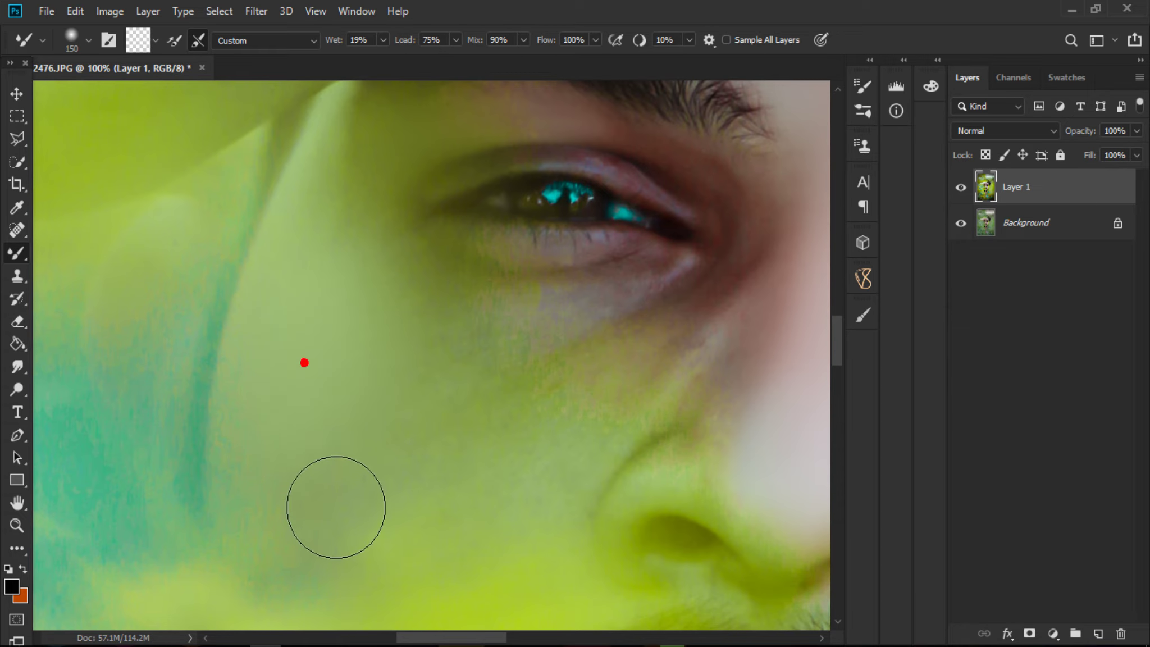
pyautogui.press('[')
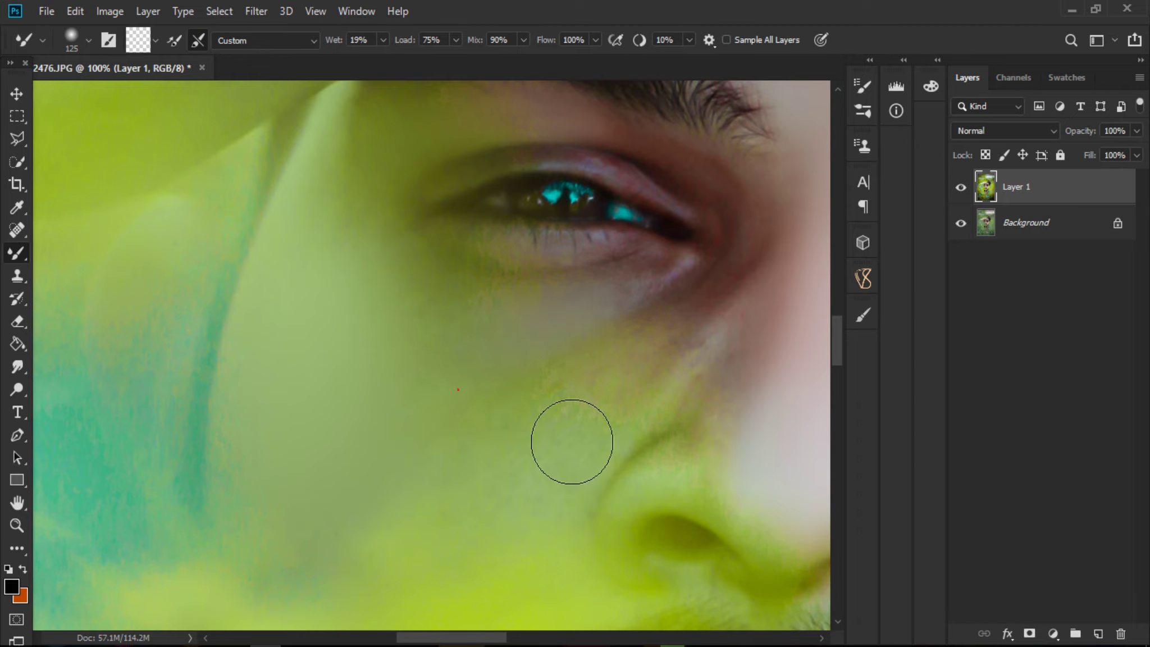
pyautogui.moveTo(688, 379); pyautogui.dragTo(771, 322)
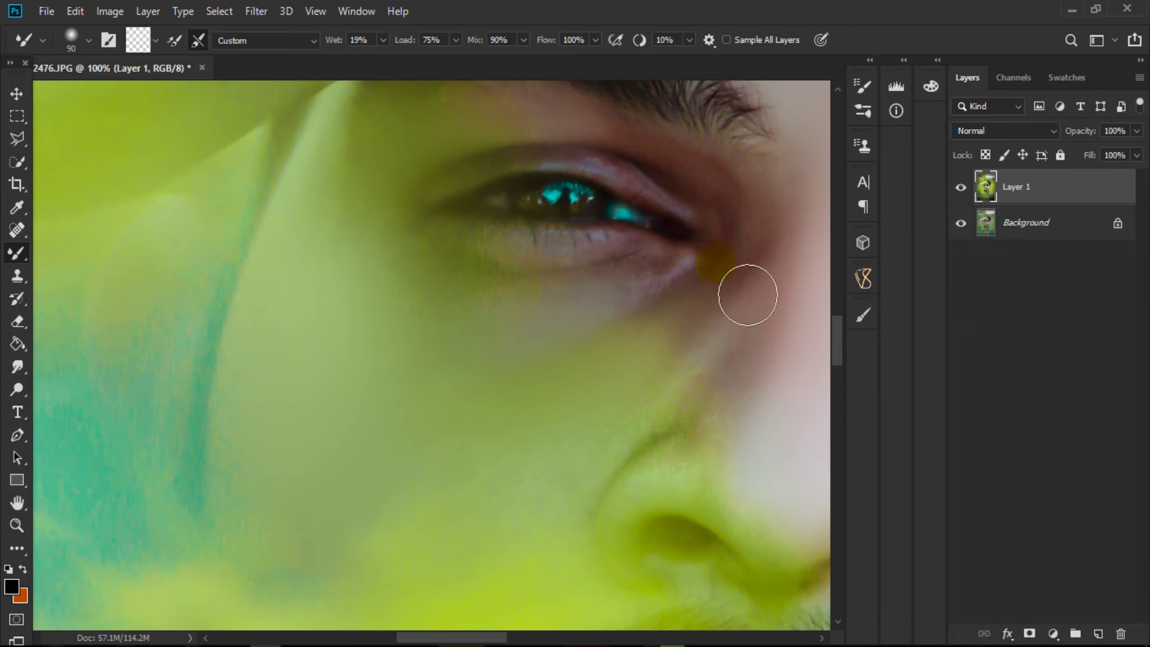
# Blend the cheek skin beside the nose crease with a wide stroke.
pyautogui.press('[')
pyautogui.press('[')
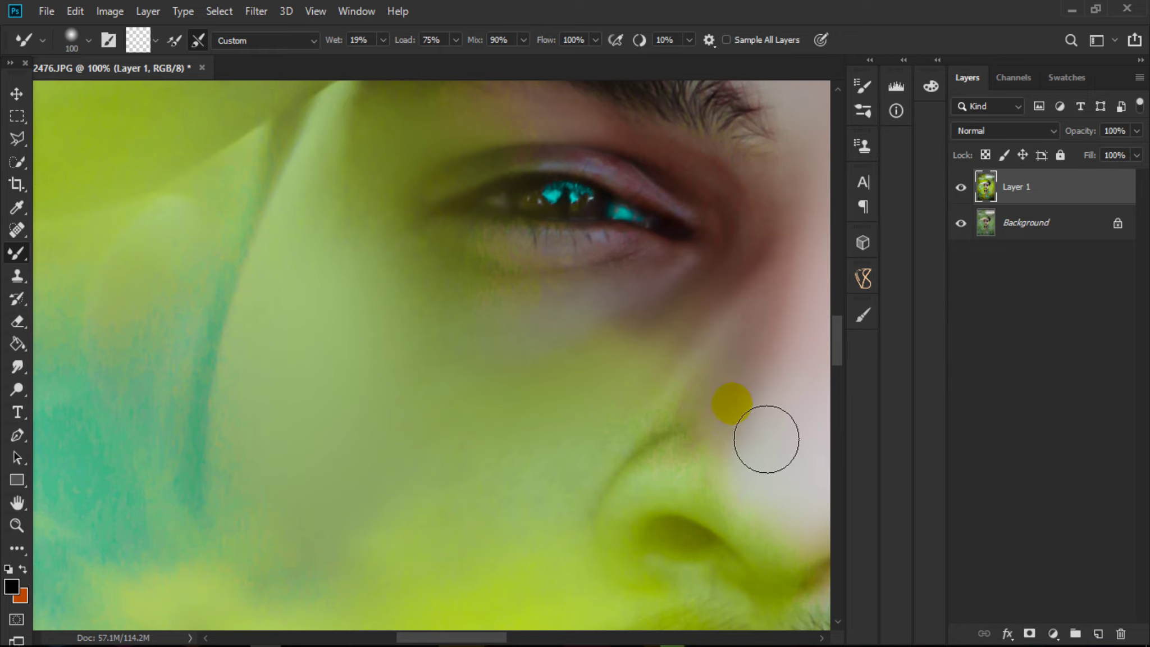
pyautogui.moveTo(765, 437); pyautogui.dragTo(754, 347)
pyautogui.moveTo(743, 420); pyautogui.dragTo(632, 416)
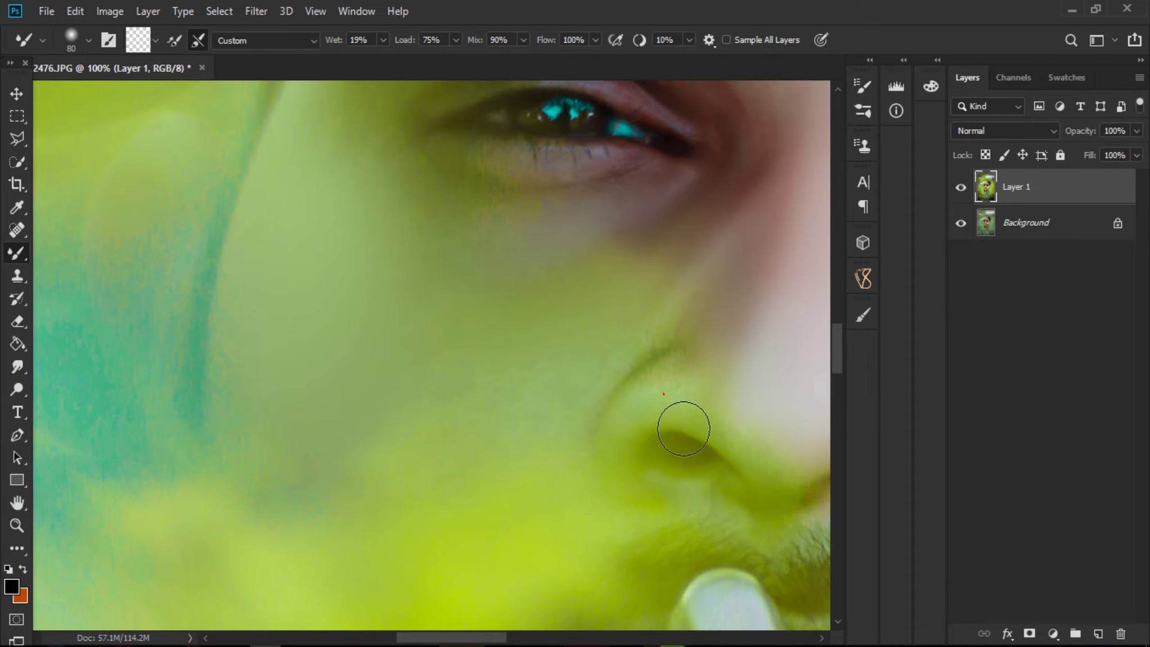
pyautogui.press(']')
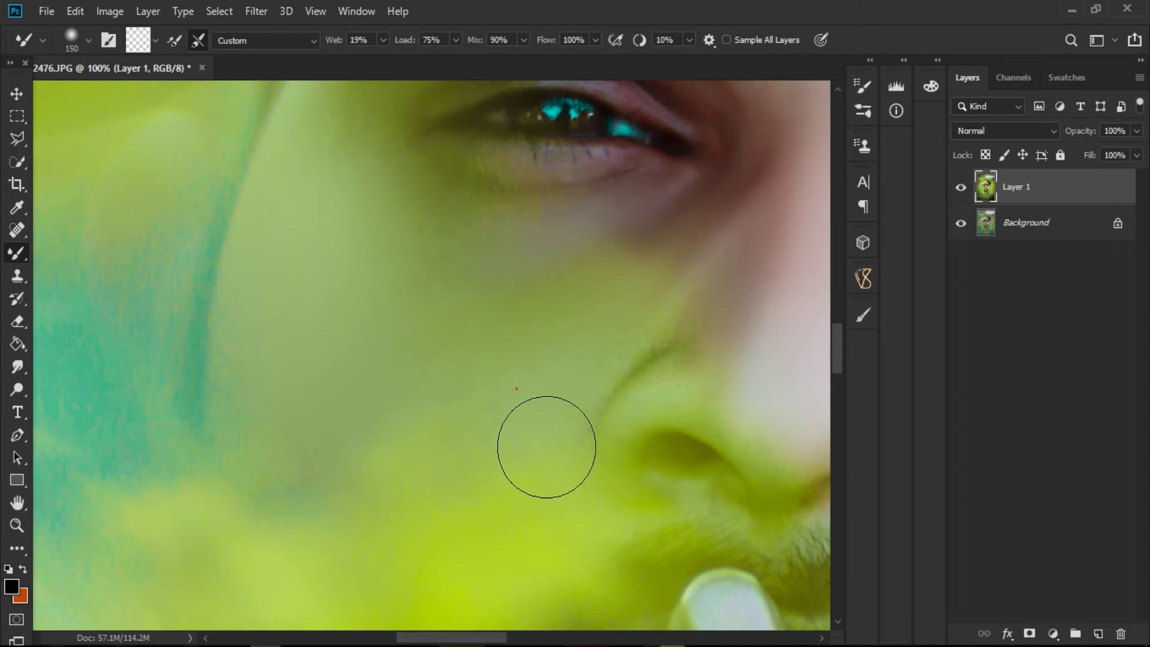
pyautogui.press(']')
pyautogui.press(']')
pyautogui.press(']')
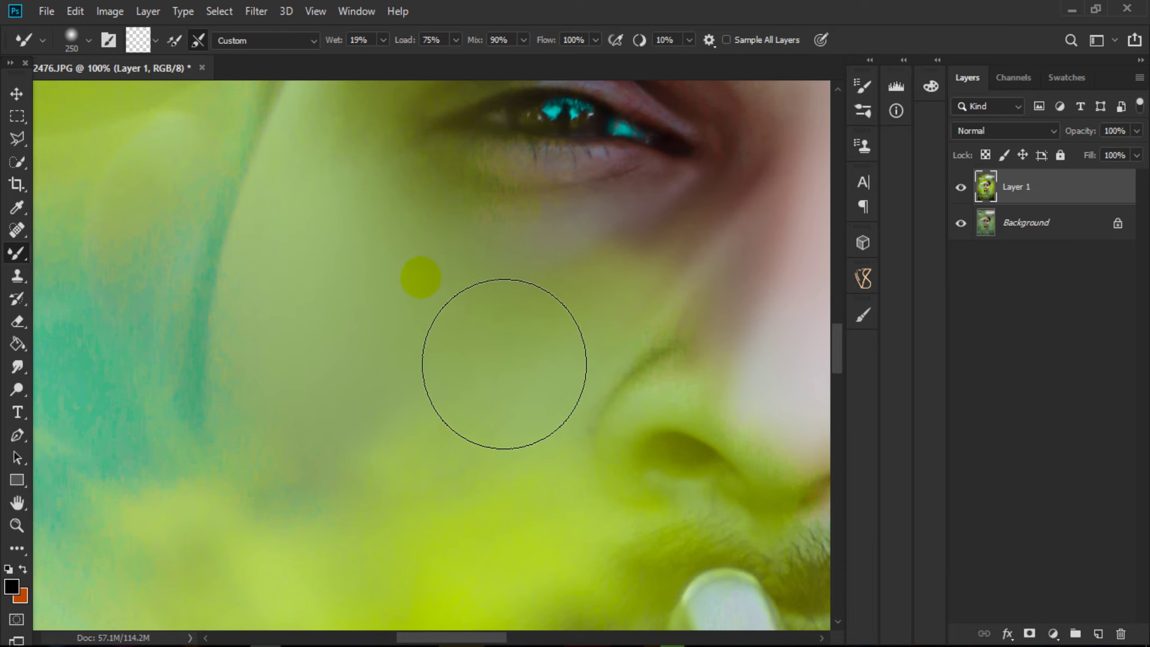
pyautogui.press('[')
pyautogui.press('[')
pyautogui.scroll(-2, 504, 364)
pyautogui.moveTo(475, 410); pyautogui.dragTo(242, 242)
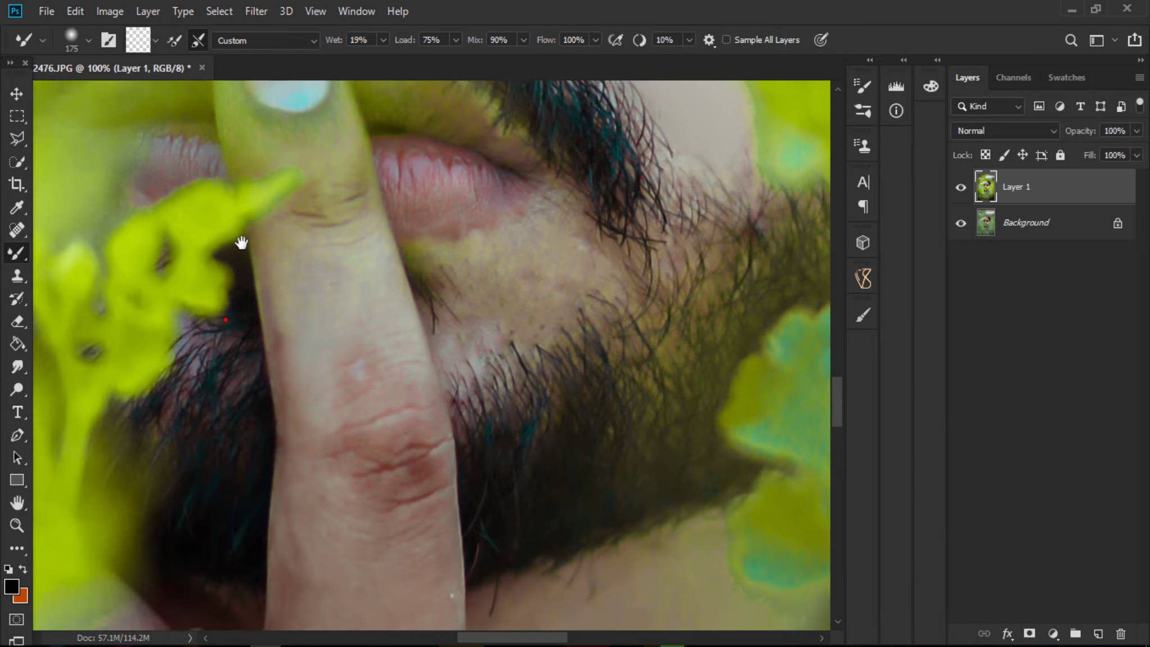
# Smooth the cheek skin above the beard with a smaller brush.
pyautogui.scroll(2, 616, 346)
pyautogui.press('[')
pyautogui.press('[')
pyautogui.scroll(2, 674, 314)
pyautogui.press('[')
pyautogui.press('[')
pyautogui.press('[')
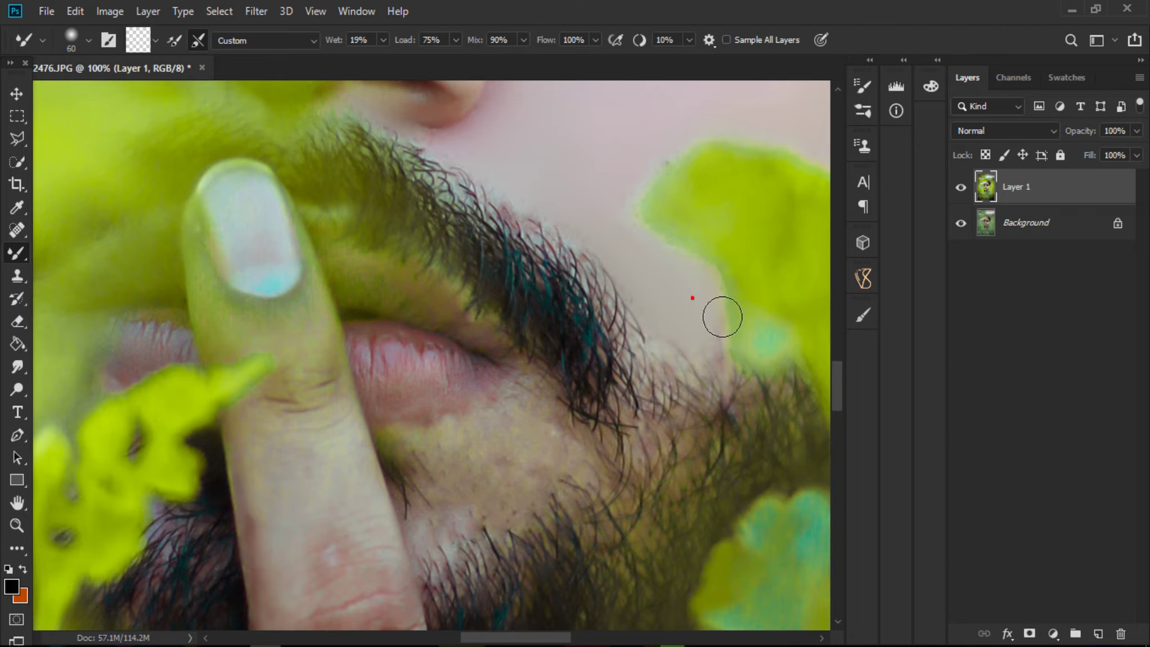
pyautogui.scroll(-2, 558, 409)
pyautogui.press(']')
pyautogui.press(']')
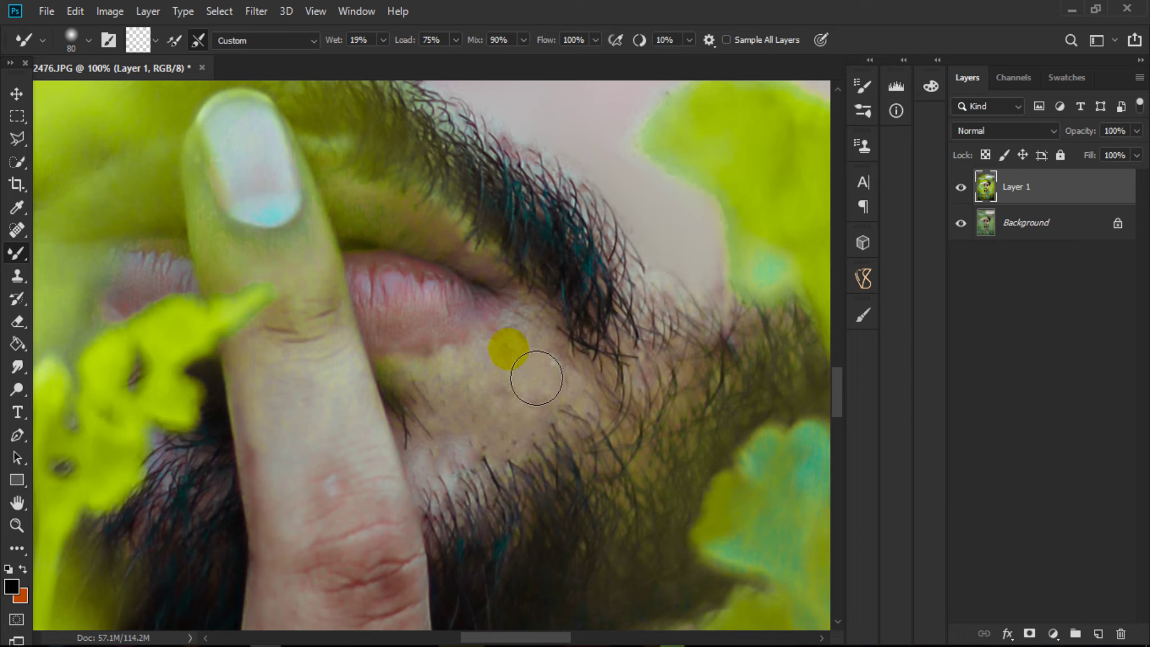
pyautogui.moveTo(515, 416)
pyautogui.mouseDown()
pyautogui.moveTo(559, 362)
pyautogui.moveTo(459, 499)
pyautogui.moveTo(544, 380)
pyautogui.mouseUp()
# Smooth the finger pressed to the lips, from its tip down to the knuckle.
pyautogui.moveTo(450, 424); pyautogui.dragTo(487, 329)
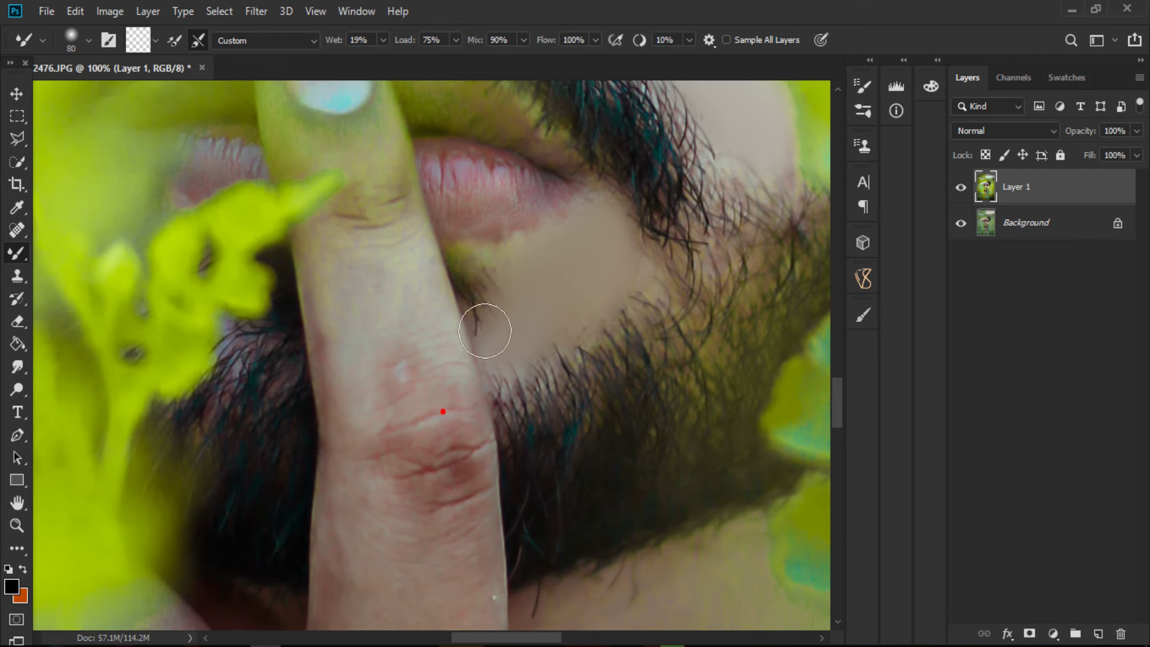
pyautogui.moveTo(370, 298)
pyautogui.mouseDown()
pyautogui.moveTo(352, 294)
pyautogui.moveTo(373, 398)
pyautogui.moveTo(449, 378)
pyautogui.mouseUp()
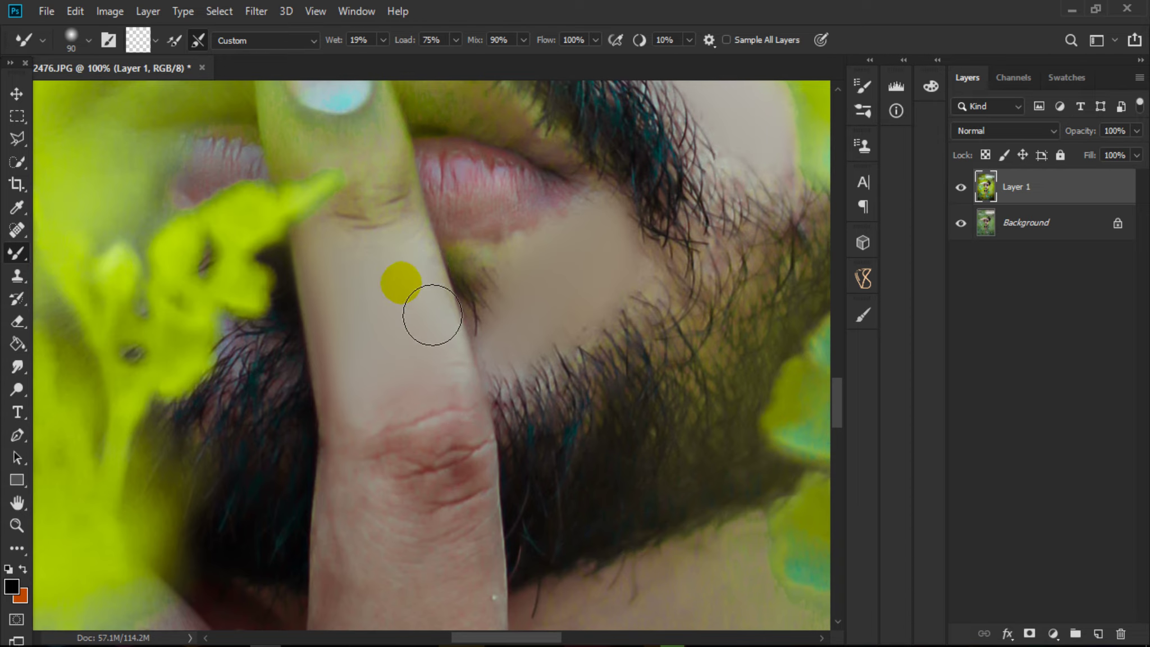
pyautogui.moveTo(423, 277); pyautogui.dragTo(442, 329)
pyautogui.moveTo(393, 297); pyautogui.dragTo(394, 358)
pyautogui.scroll(-4, 395, 358)
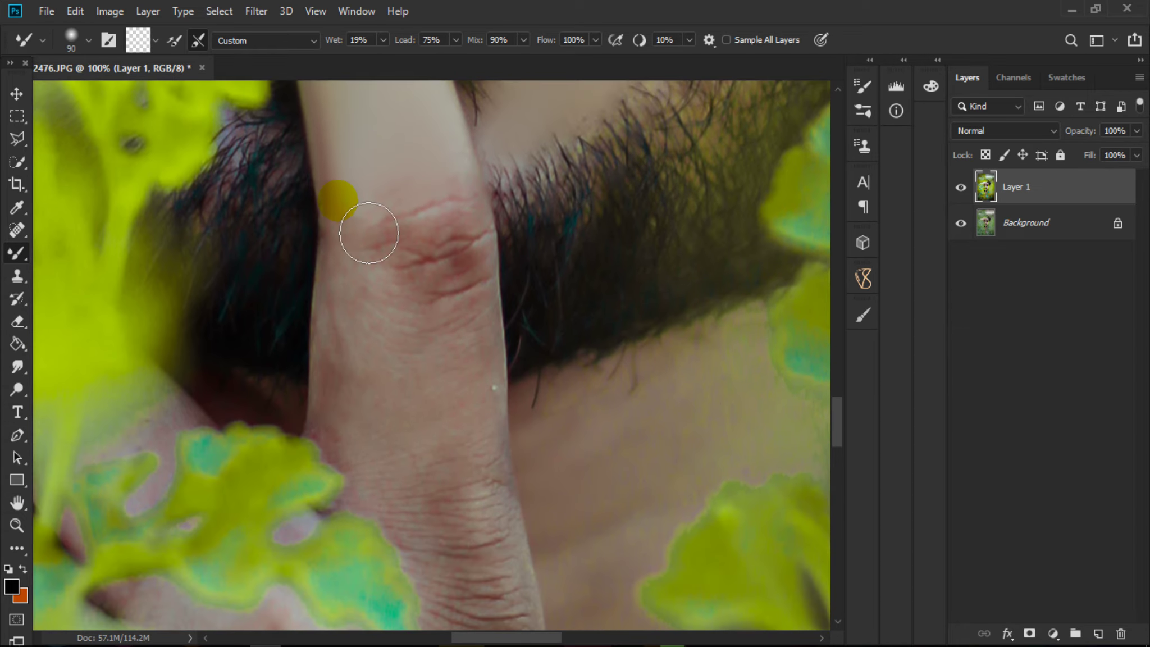
pyautogui.moveTo(374, 225); pyautogui.dragTo(388, 315)
pyautogui.moveTo(400, 445); pyautogui.dragTo(416, 342)
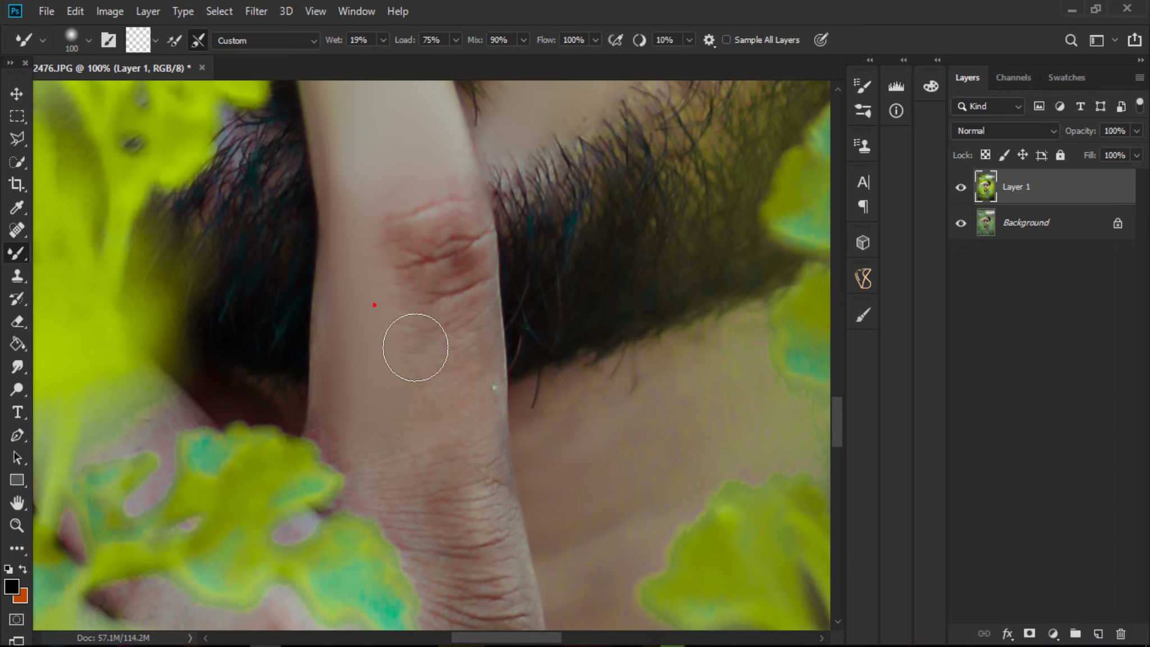
pyautogui.press(']')
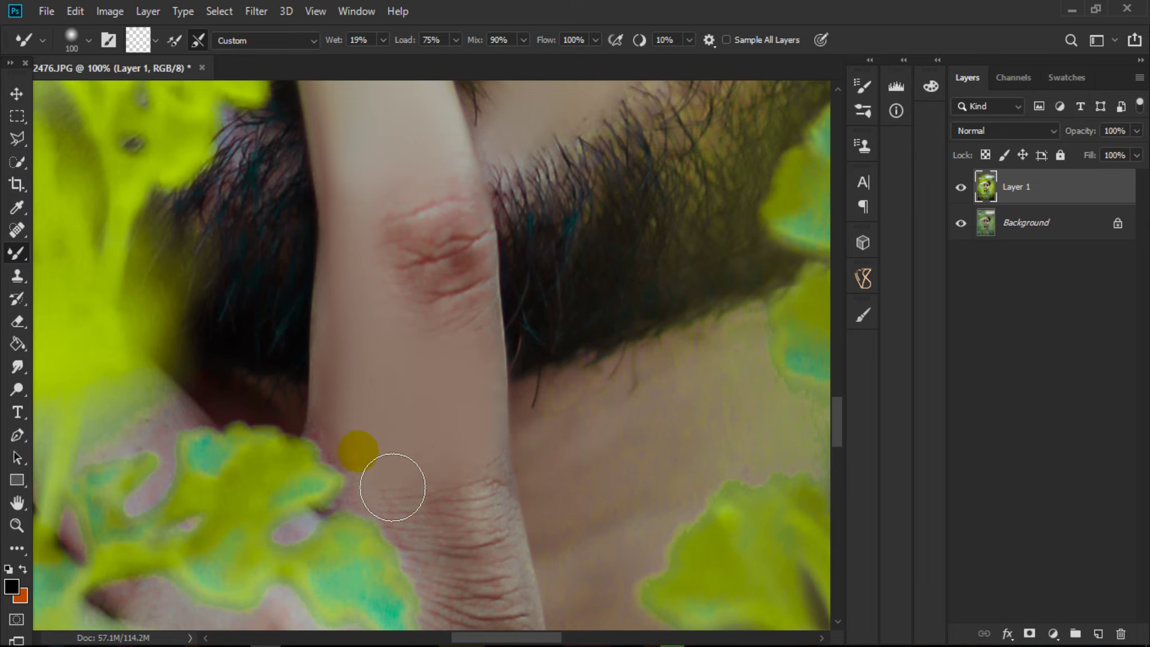
pyautogui.press(']')
pyautogui.hscroll(6, 469, 390)
pyautogui.scroll(-2, 469, 390)
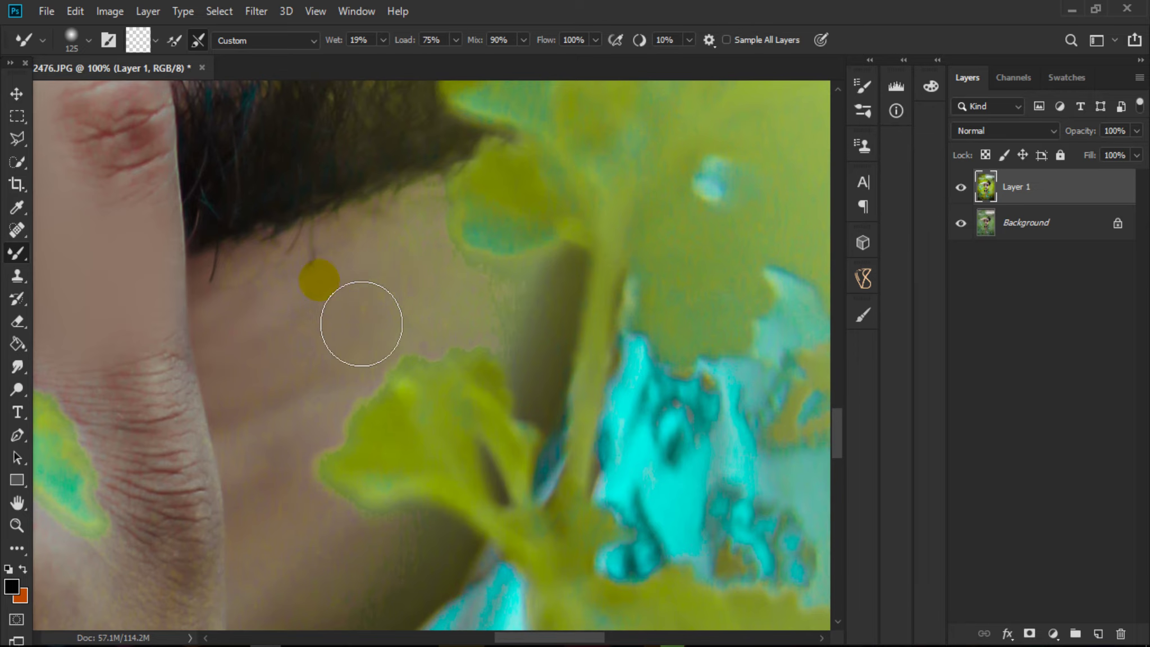
# Size the Mixer Brush for the skin under the beard and bring the lower neck into view.
pyautogui.press('[')
pyautogui.scroll(2, 333, 294)
pyautogui.press('[')
pyautogui.press('[')
pyautogui.press('[')
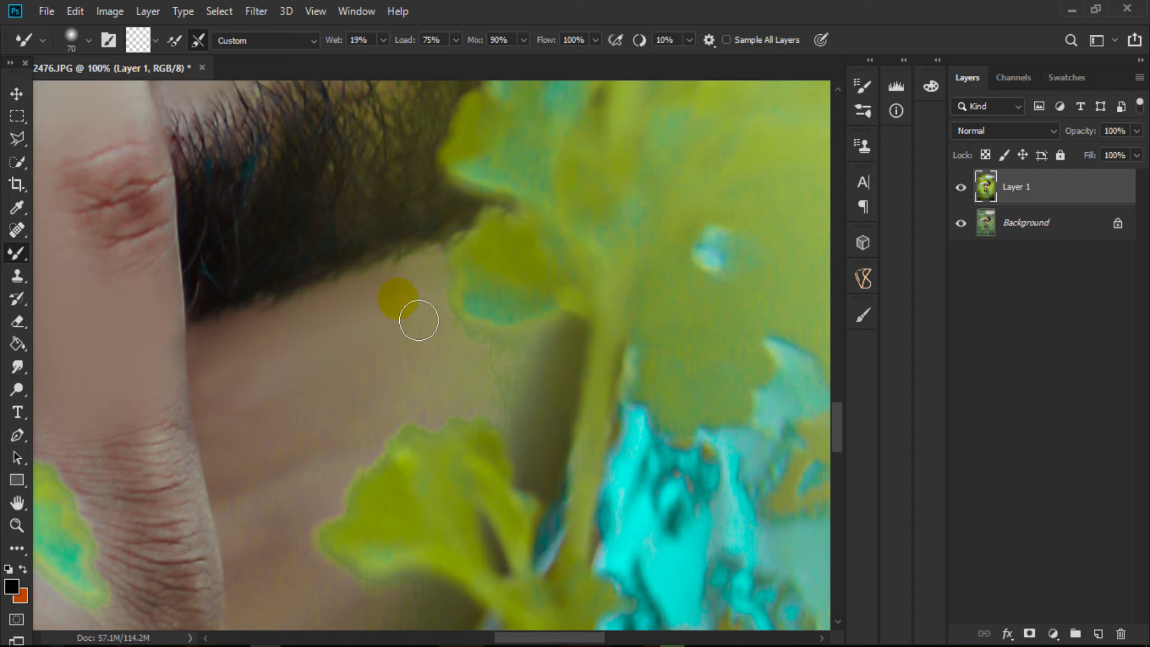
pyautogui.scroll(-2, 303, 387)
pyautogui.press(']')
pyautogui.press(']')
pyautogui.press(']')
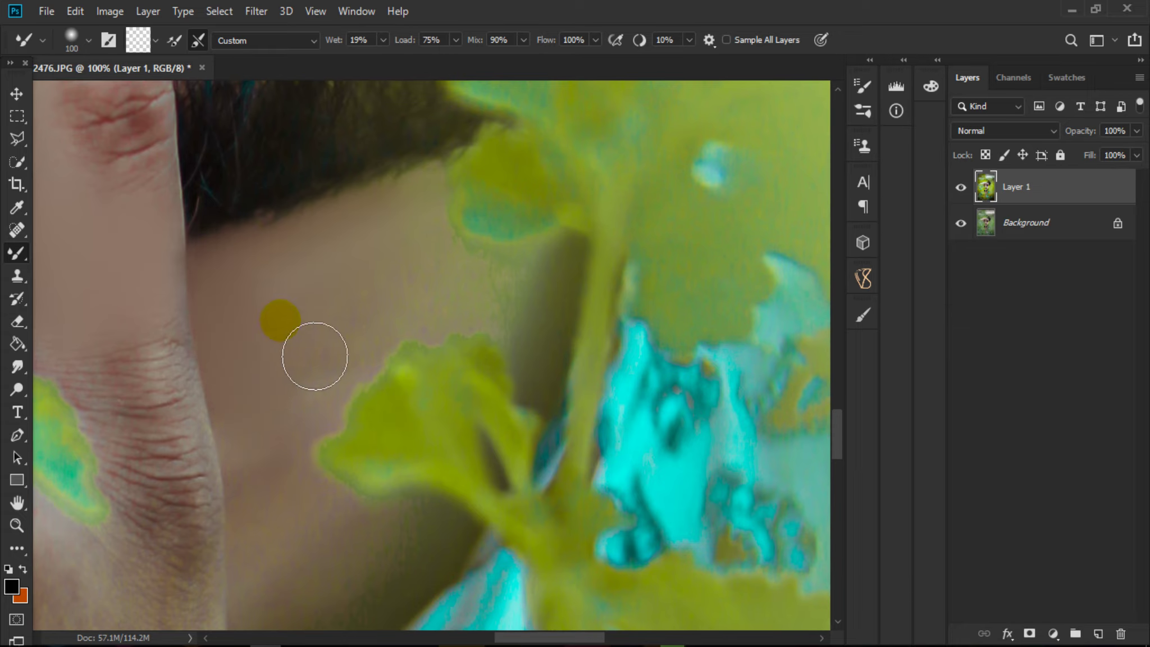
pyautogui.press(']')
pyautogui.press(']')
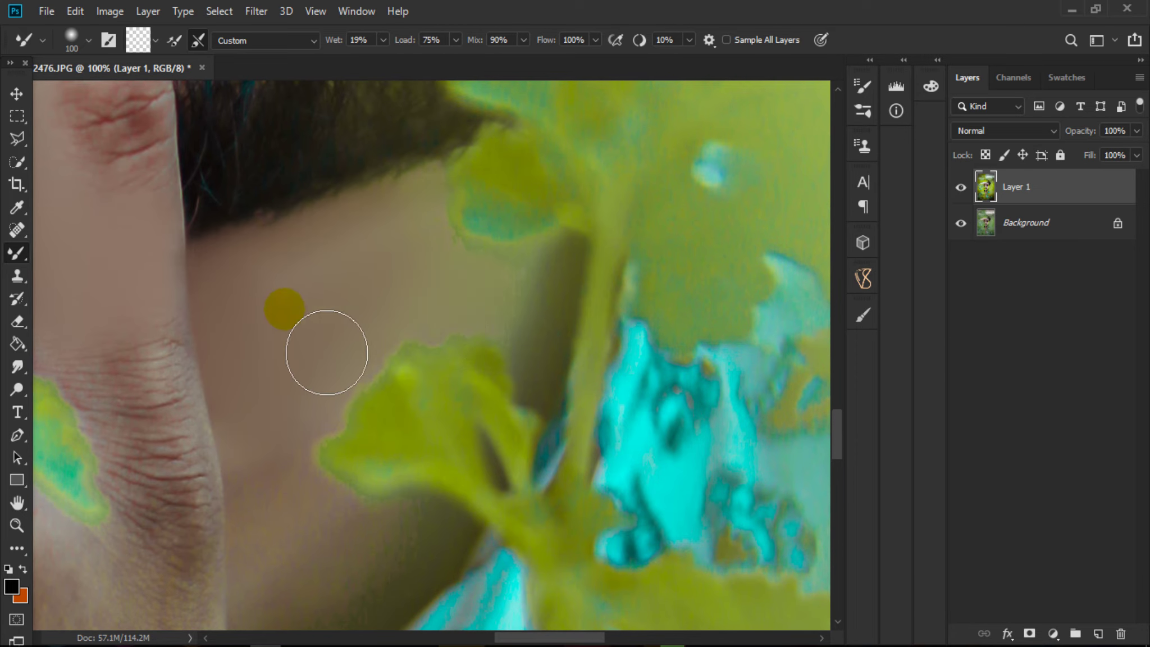
pyautogui.scroll(-3, 325, 438)
pyautogui.press('[')
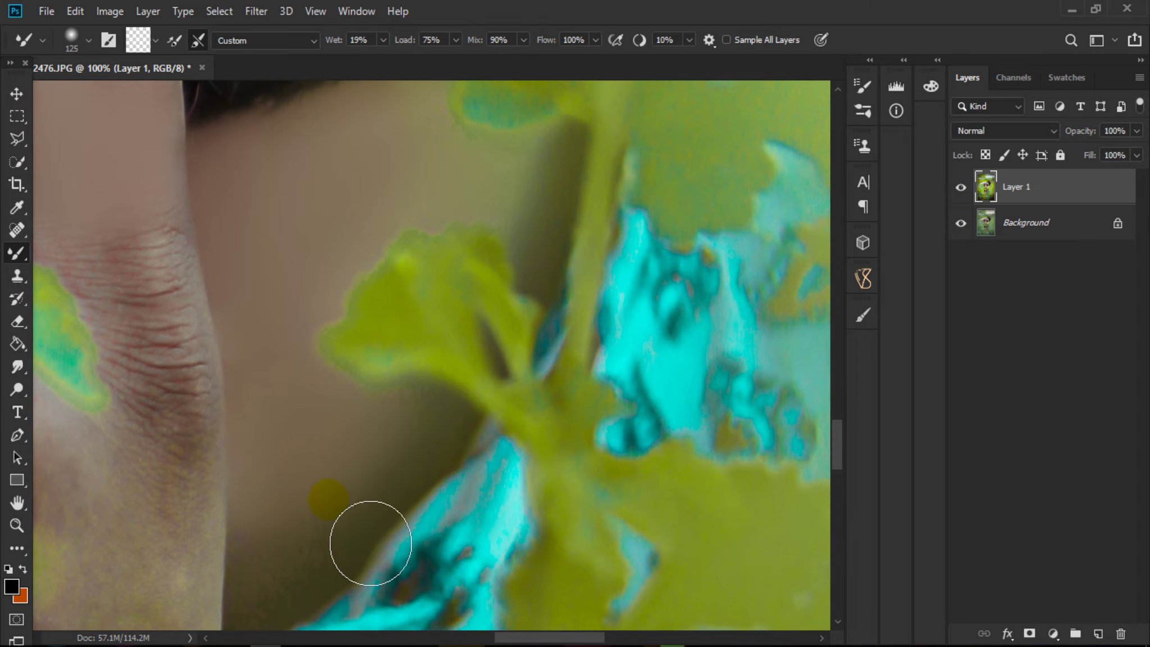
pyautogui.moveTo(417, 488); pyautogui.dragTo(822, 308)
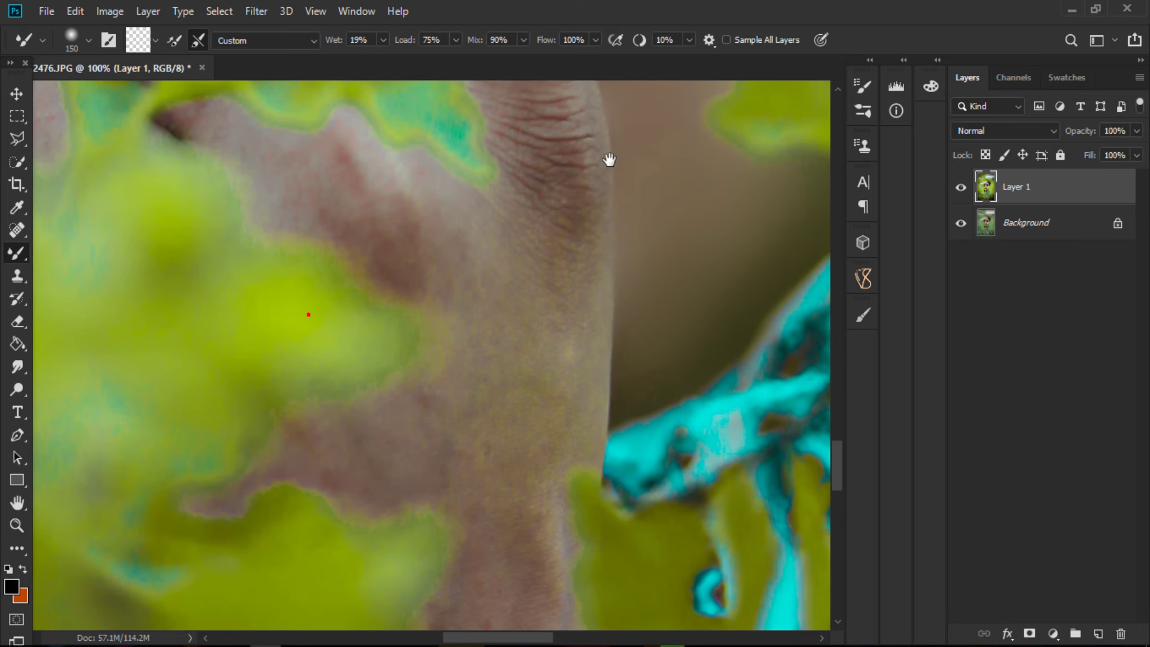
pyautogui.press(']')
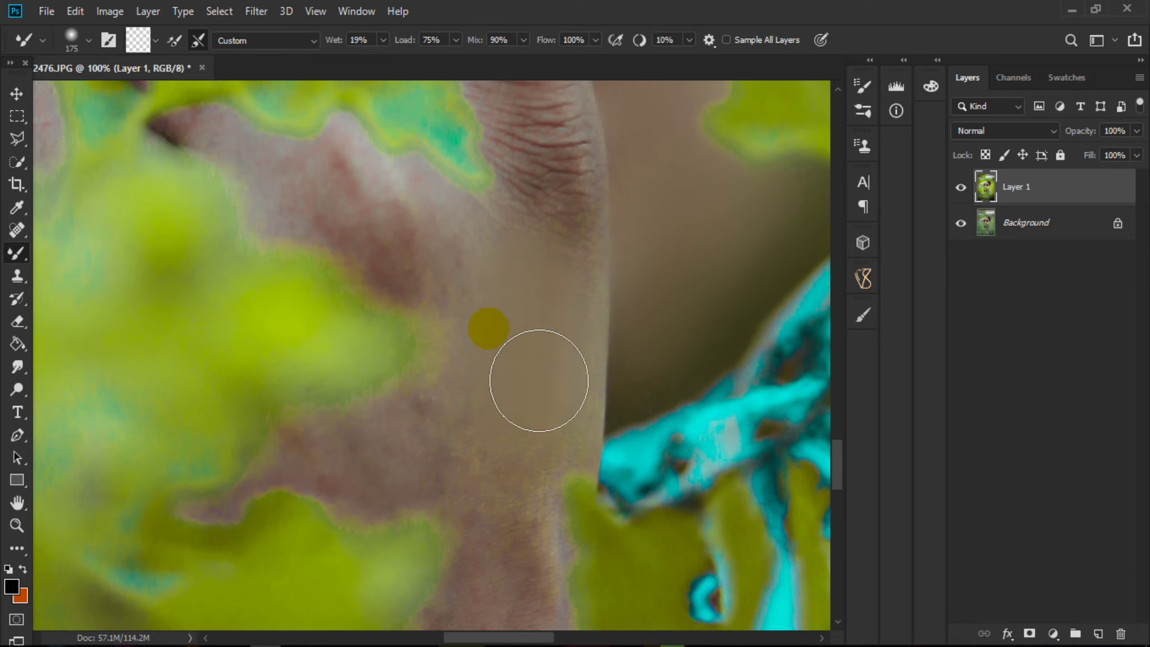
pyautogui.press('[')
pyautogui.press('[')
pyautogui.press('[')
# Smooth the neck skin beside the leaves and further down the neck.
pyautogui.moveTo(444, 219); pyautogui.dragTo(482, 288)
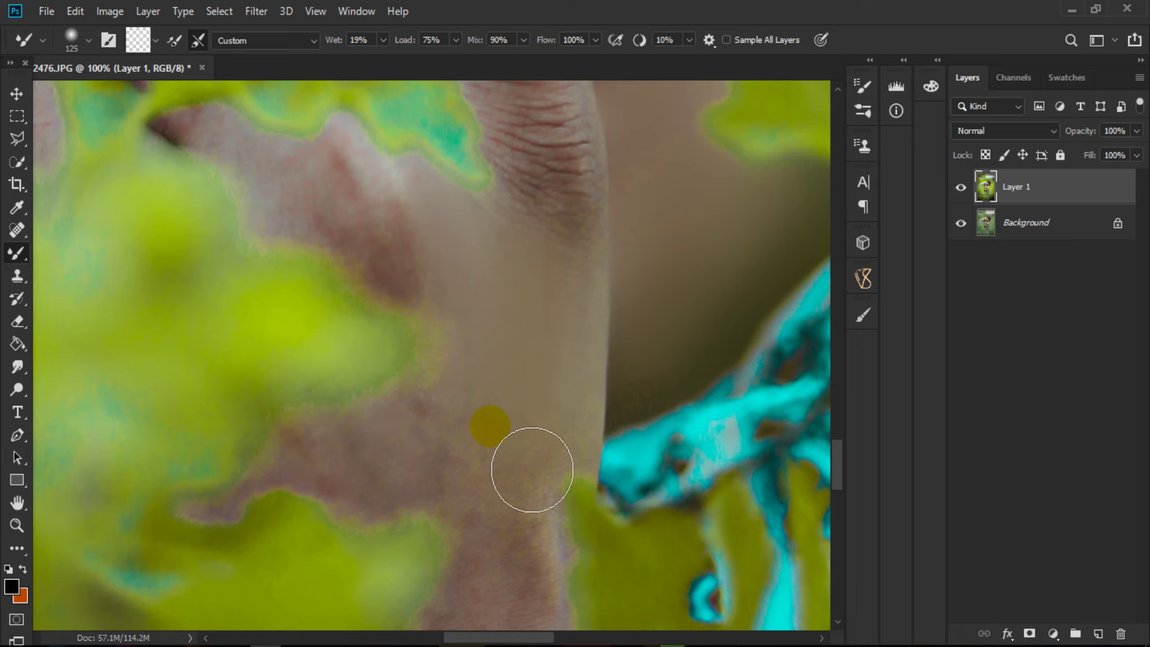
pyautogui.scroll(-3, 560, 480)
pyautogui.moveTo(570, 244)
pyautogui.mouseDown()
pyautogui.moveTo(560, 383)
pyautogui.moveTo(570, 474)
pyautogui.mouseUp()
pyautogui.scroll(-3, 556, 365)
pyautogui.press(']')
pyautogui.moveTo(540, 342)
pyautogui.mouseDown()
pyautogui.moveTo(518, 521)
pyautogui.moveTo(506, 493)
pyautogui.mouseUp()
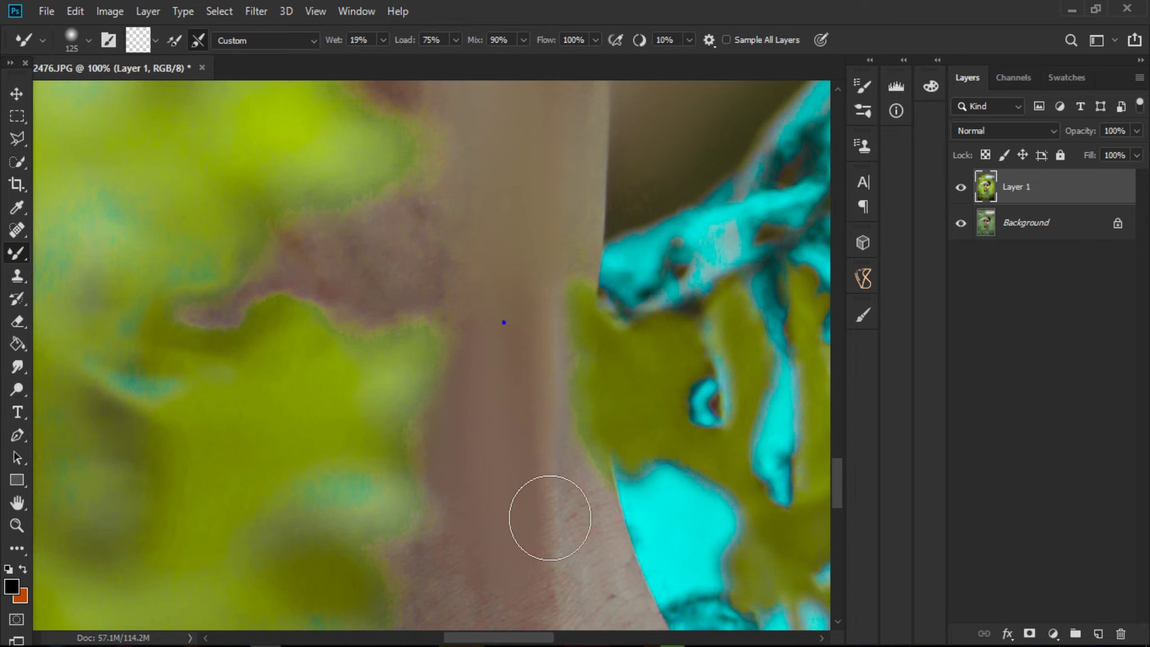
# Smooth the lower neck edge and its striped skin texture.
pyautogui.press(']')
pyautogui.scroll(-3, 573, 466)
pyautogui.moveTo(532, 385); pyautogui.dragTo(635, 548)
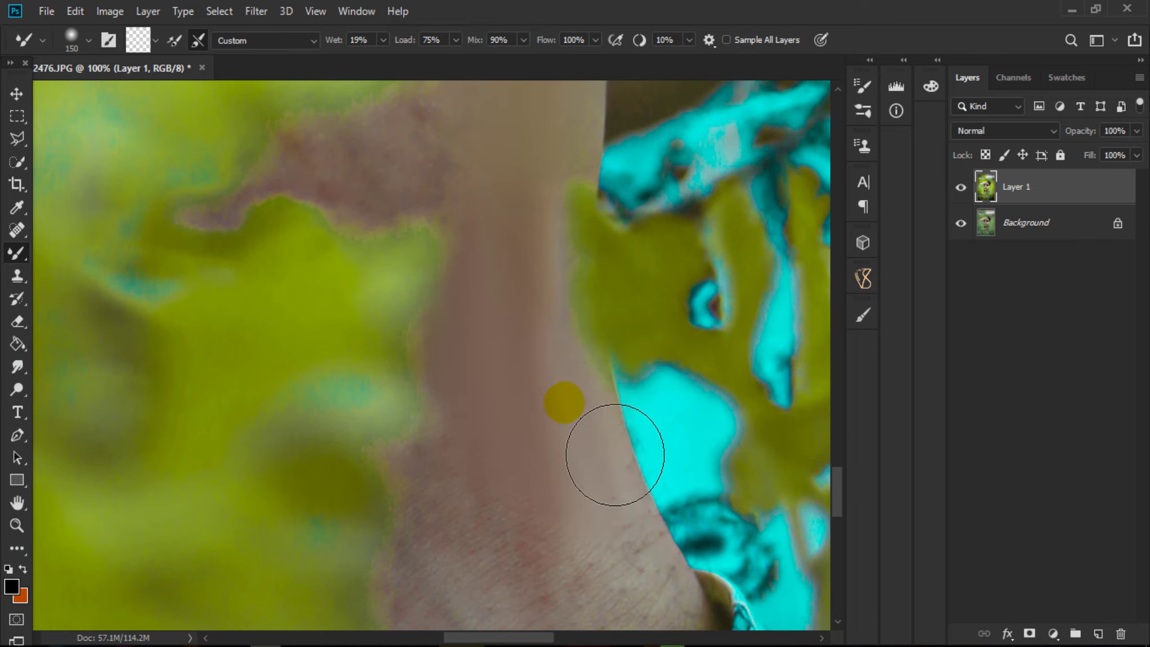
pyautogui.scroll(-3, 612, 455)
pyautogui.press('[')
pyautogui.press(']')
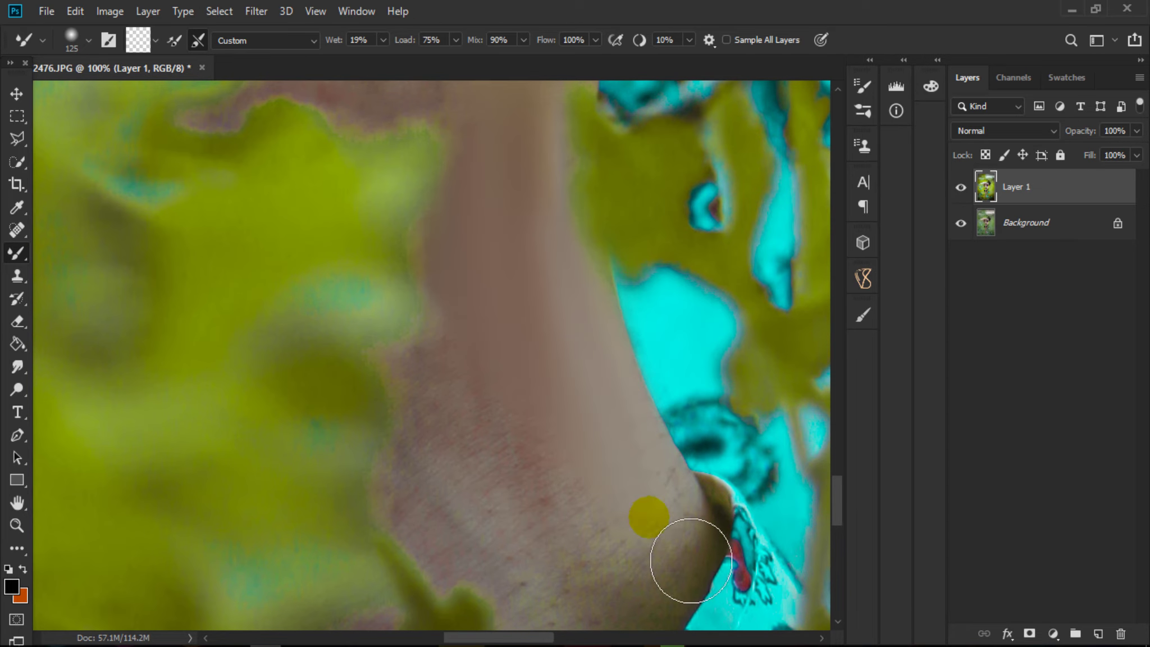
pyautogui.moveTo(688, 556); pyautogui.dragTo(688, 548)
pyautogui.moveTo(556, 480); pyautogui.dragTo(570, 424)
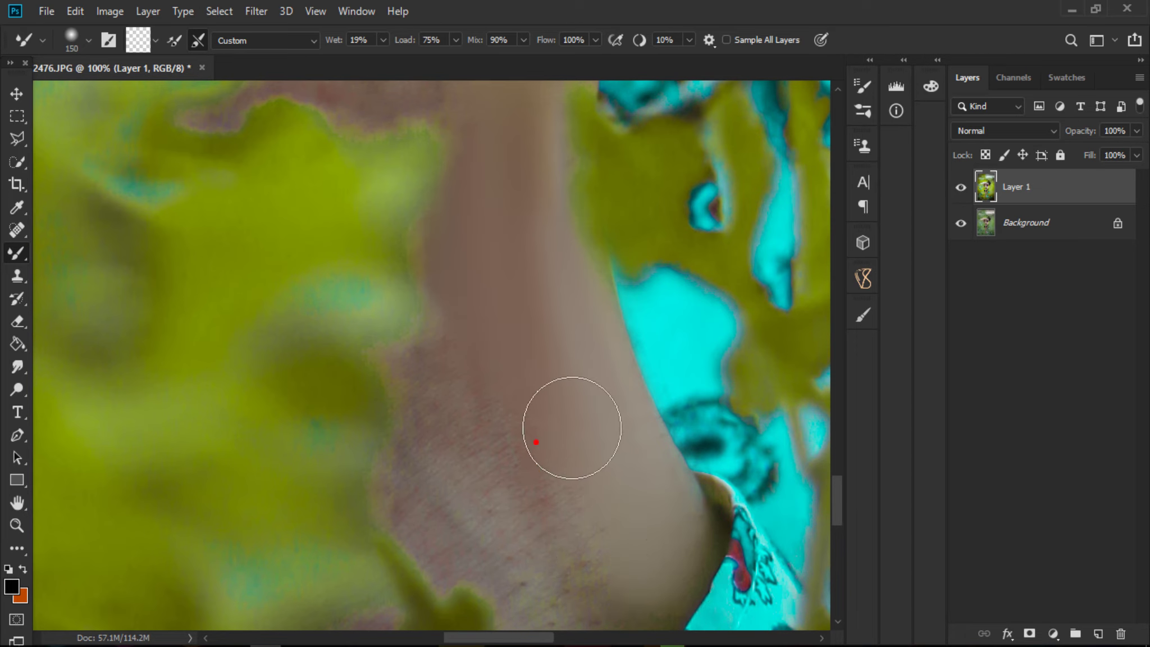
pyautogui.press('[')
pyautogui.moveTo(490, 383)
pyautogui.mouseDown()
pyautogui.moveTo(475, 531)
pyautogui.moveTo(496, 441)
pyautogui.mouseUp()
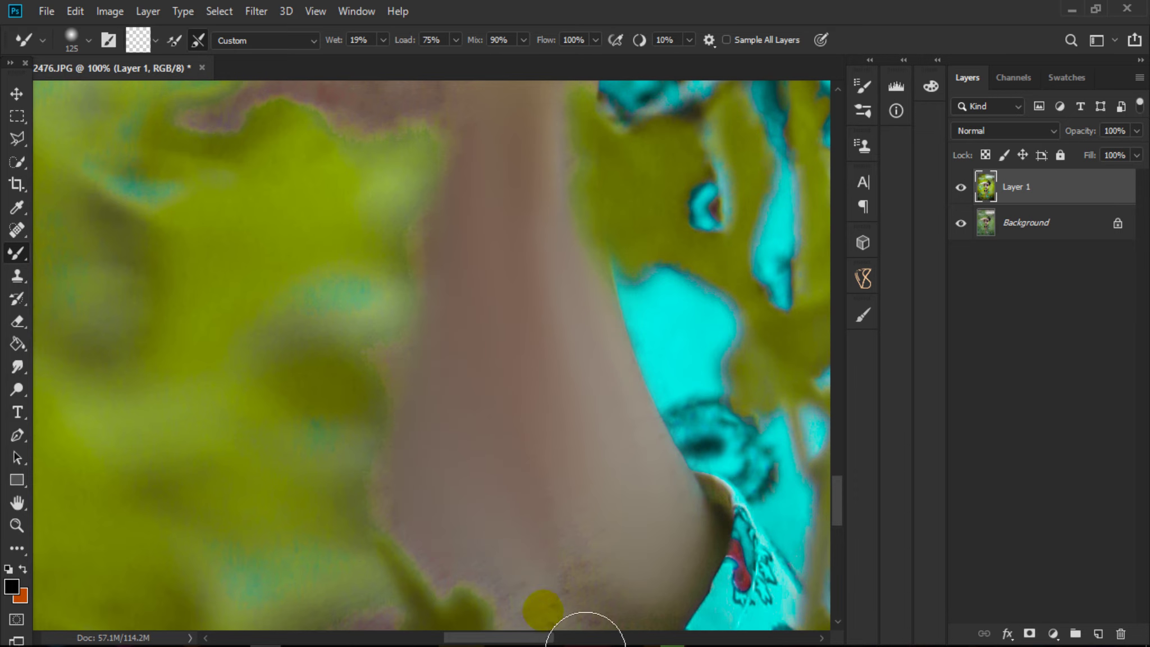
# Smooth remaining neck patches and skin at the leaf edges with a progressively smaller brush.
pyautogui.scroll(-2, 562, 450)
pyautogui.press('[')
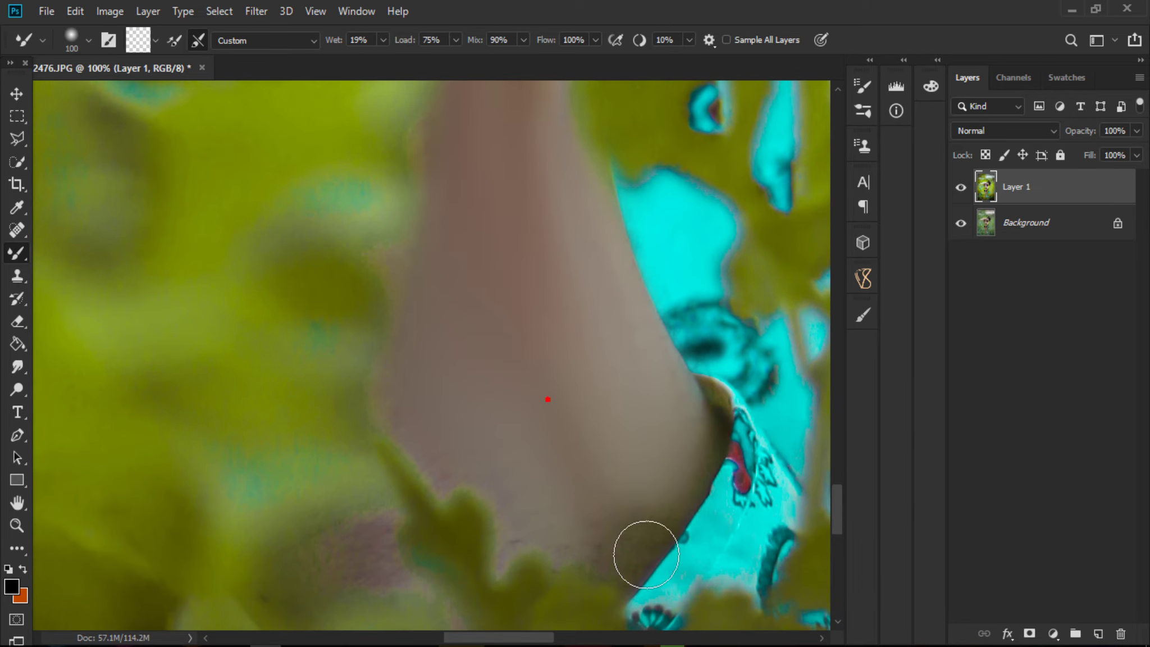
pyautogui.scroll(3, 461, 228)
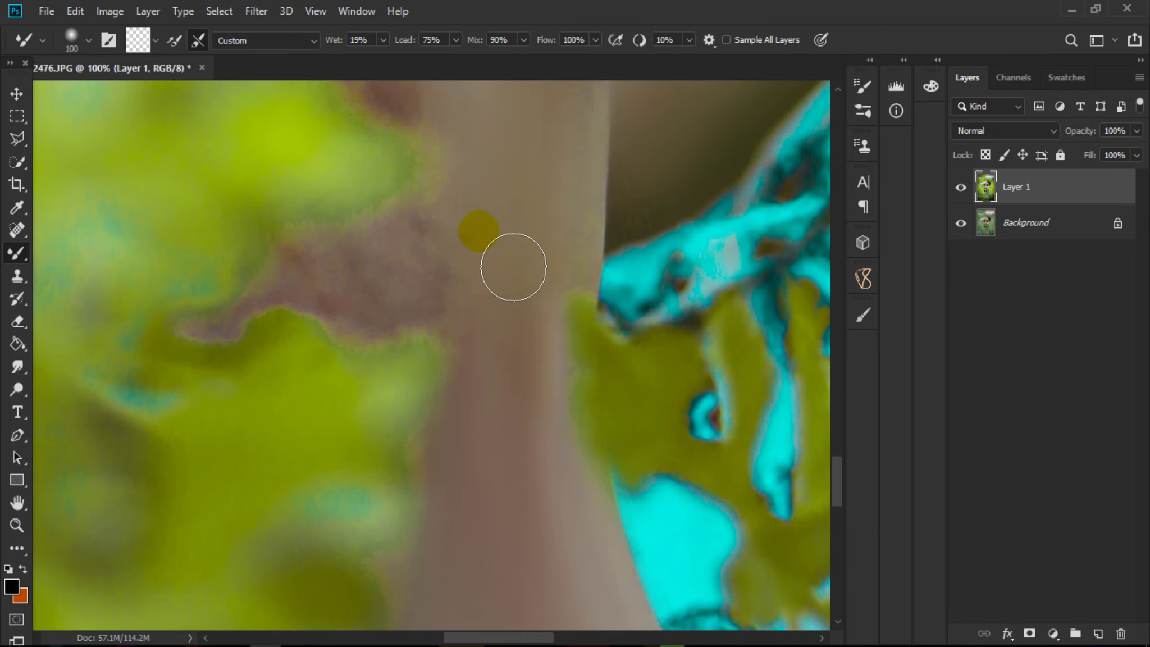
pyautogui.moveTo(475, 270); pyautogui.dragTo(514, 321)
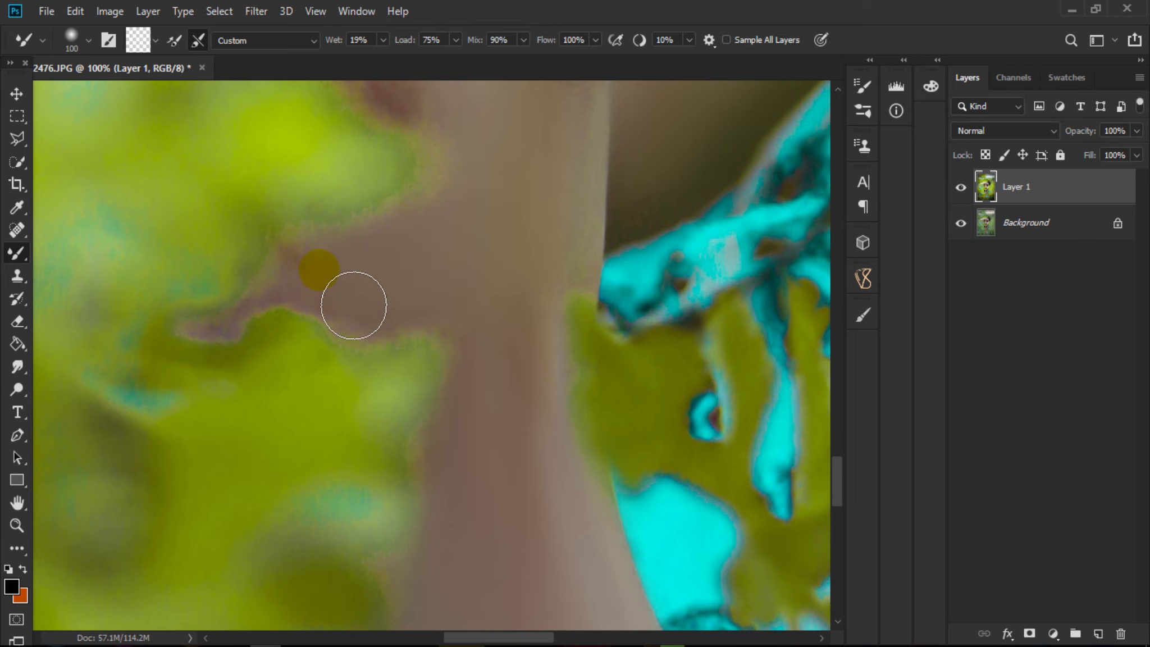
pyautogui.scroll(4, 529, 275)
pyautogui.press('[')
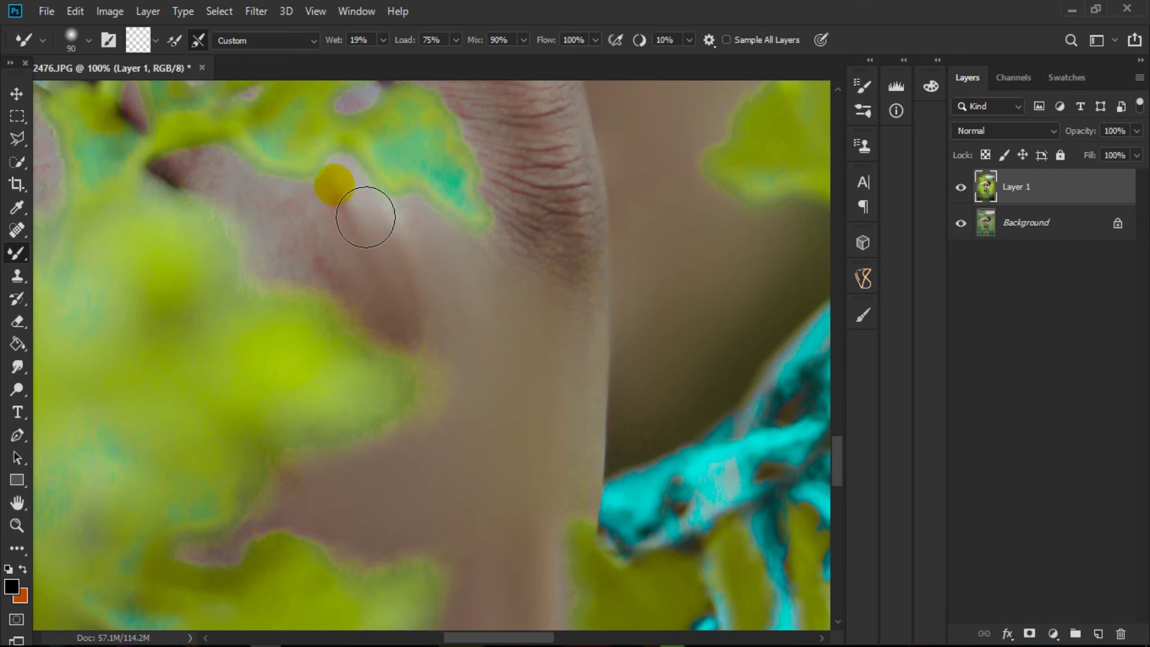
pyautogui.scroll(1, 272, 275)
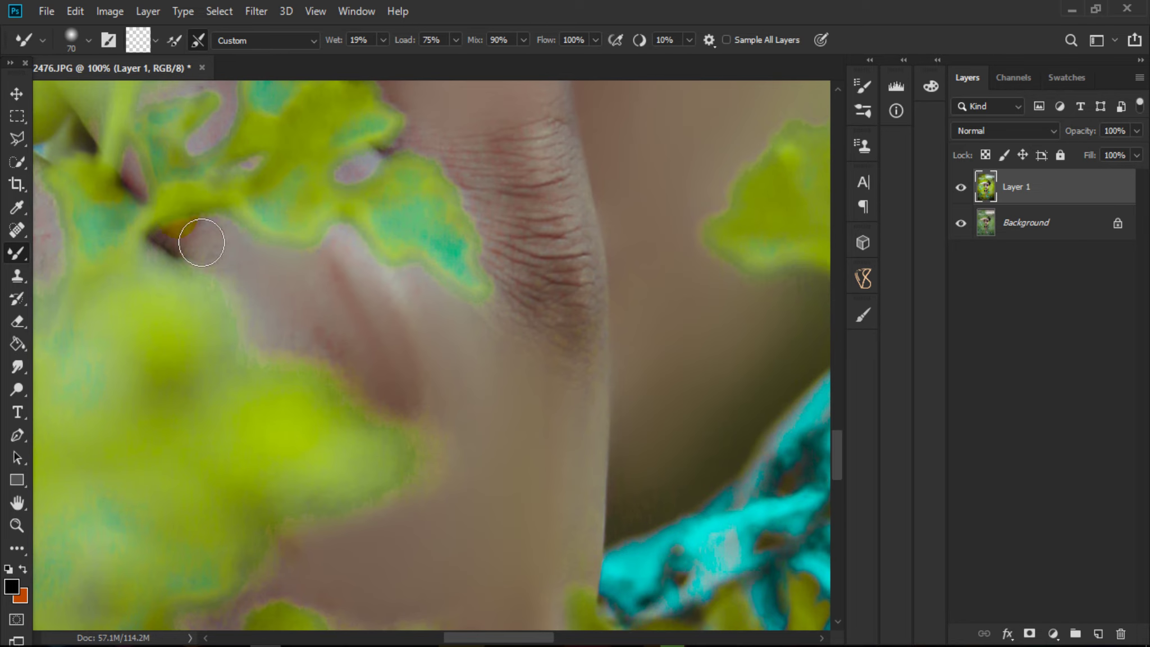
pyautogui.moveTo(201, 239); pyautogui.dragTo(416, 313)
pyautogui.press('[')
pyautogui.moveTo(315, 314)
pyautogui.mouseDown()
pyautogui.moveTo(321, 325)
pyautogui.moveTo(300, 313)
pyautogui.mouseUp()
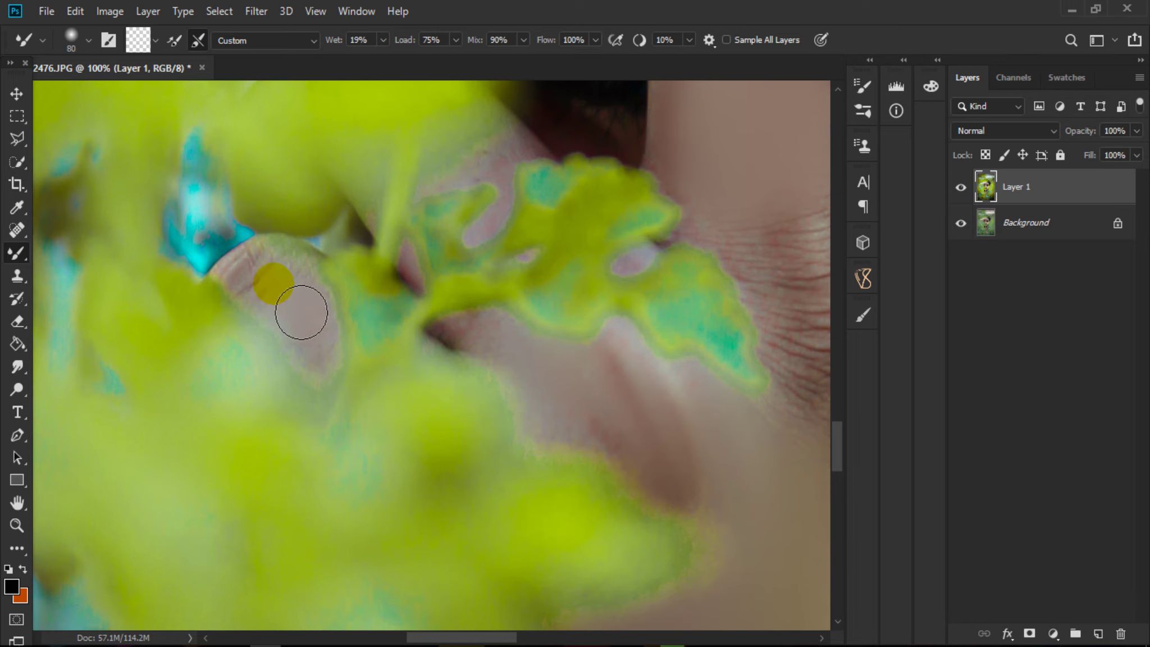
pyautogui.press('[')
pyautogui.press('[')
pyautogui.scroll(1, 494, 186)
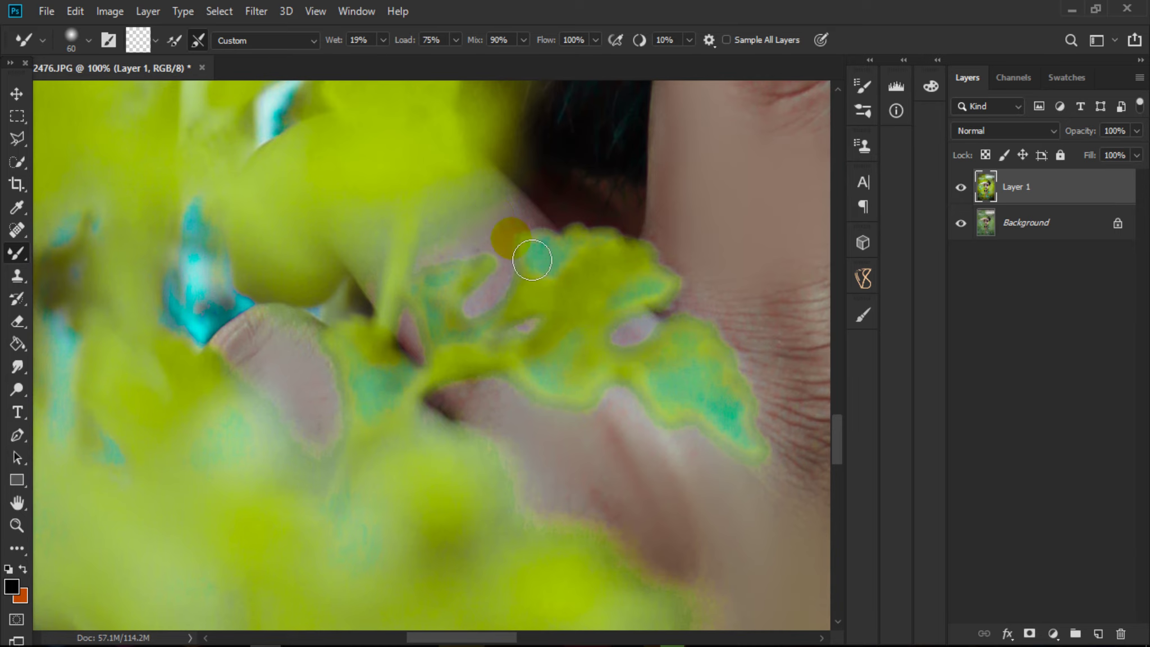
pyautogui.click(16, 525)
# Fit the photo on screen, then zoom in closely on the left eye.
pyautogui.hotkey('ctrl', '0')
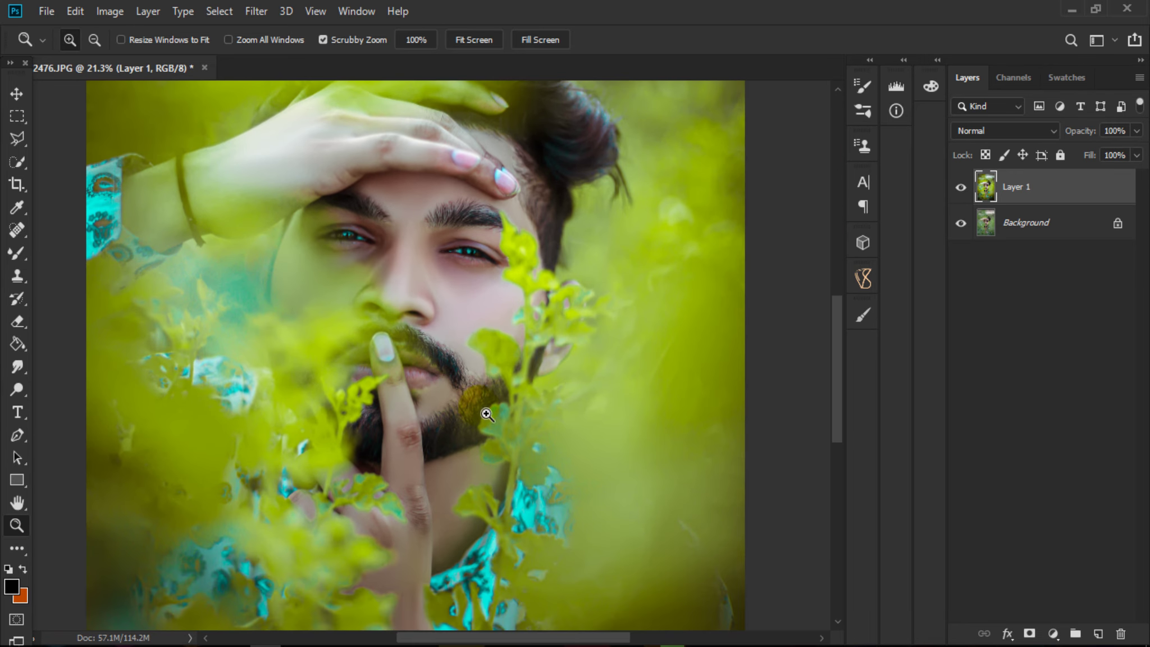
pyautogui.moveTo(400, 382); pyautogui.dragTo(431, 347)
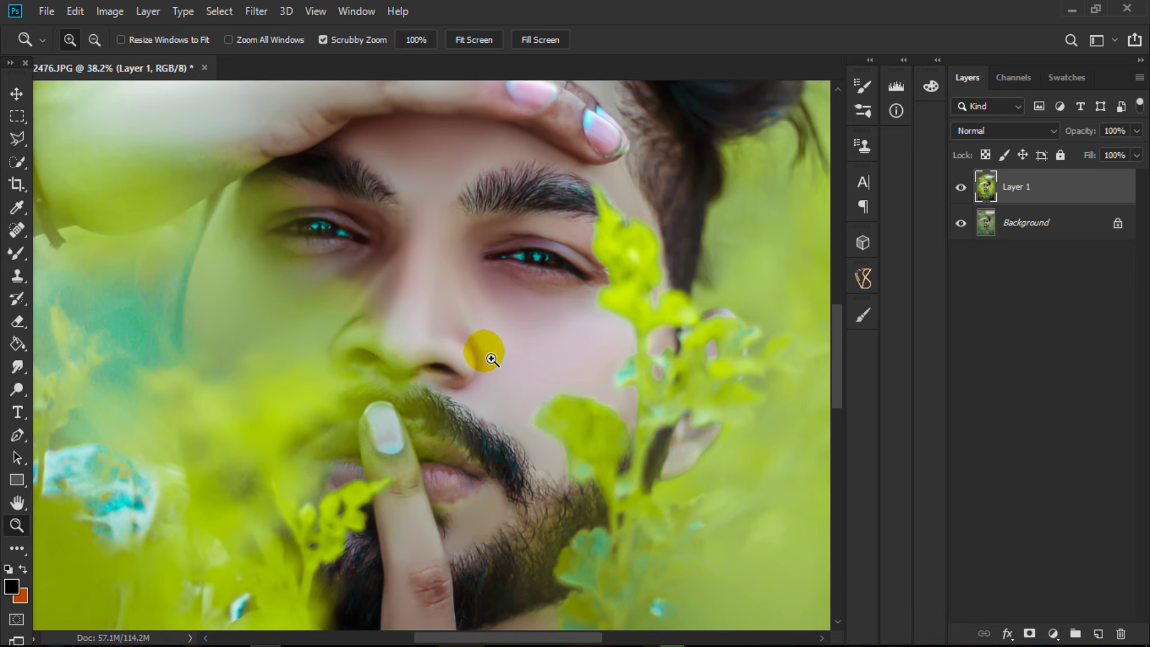
pyautogui.click(17, 254)
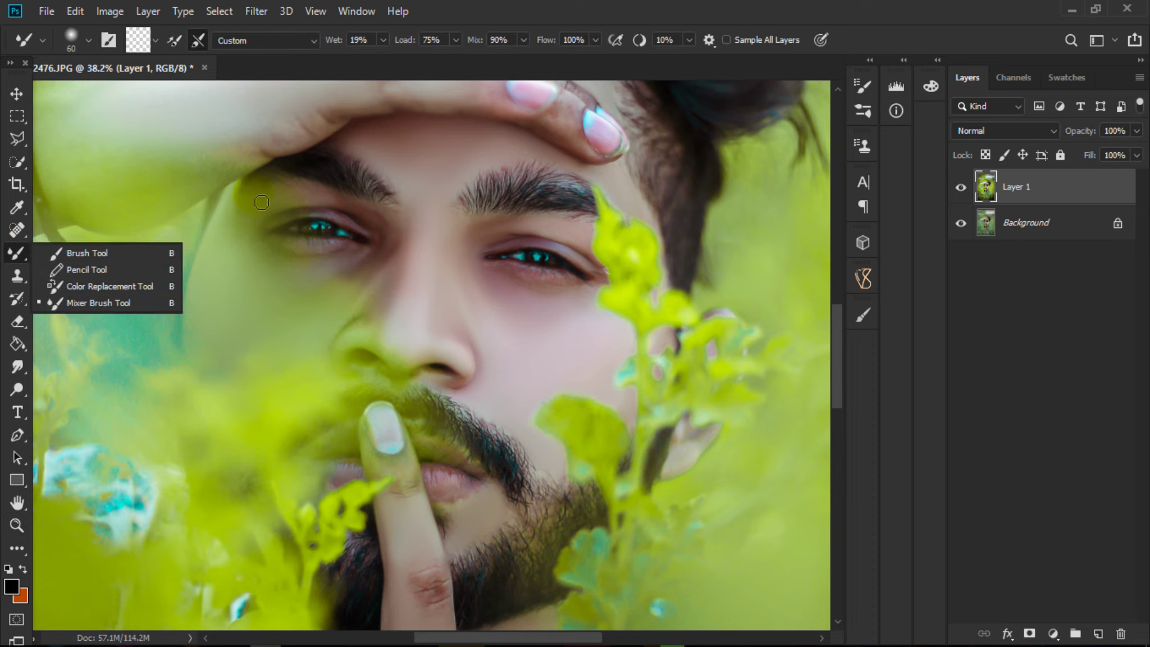
pyautogui.press(']')
pyautogui.press(']')
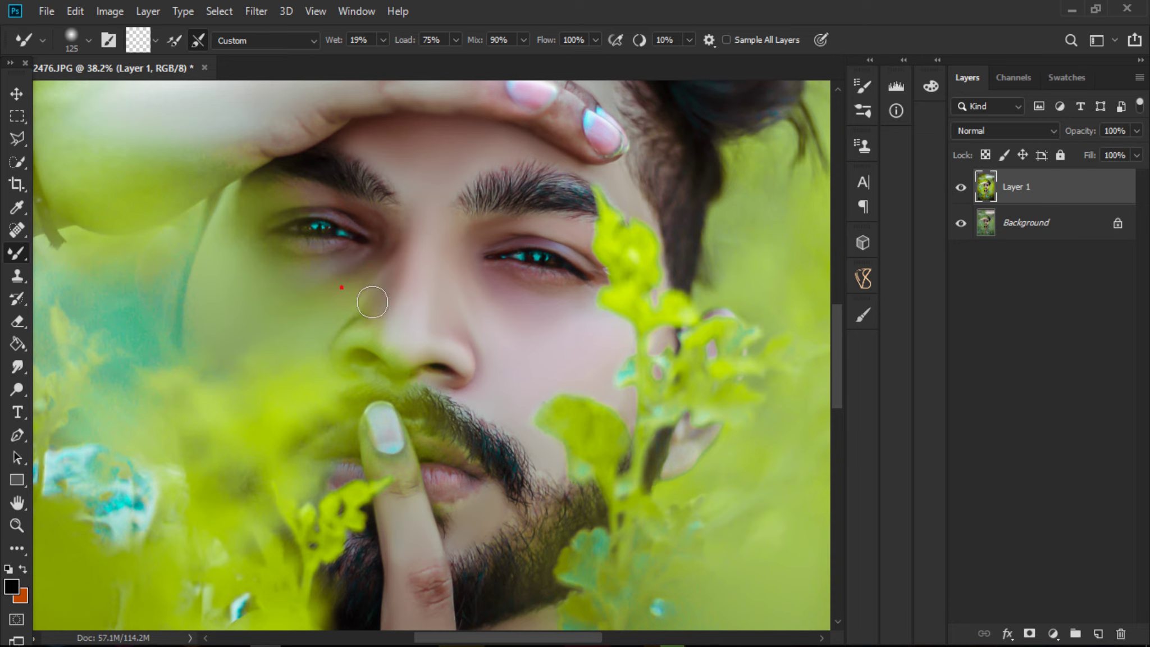
pyautogui.click(17, 525)
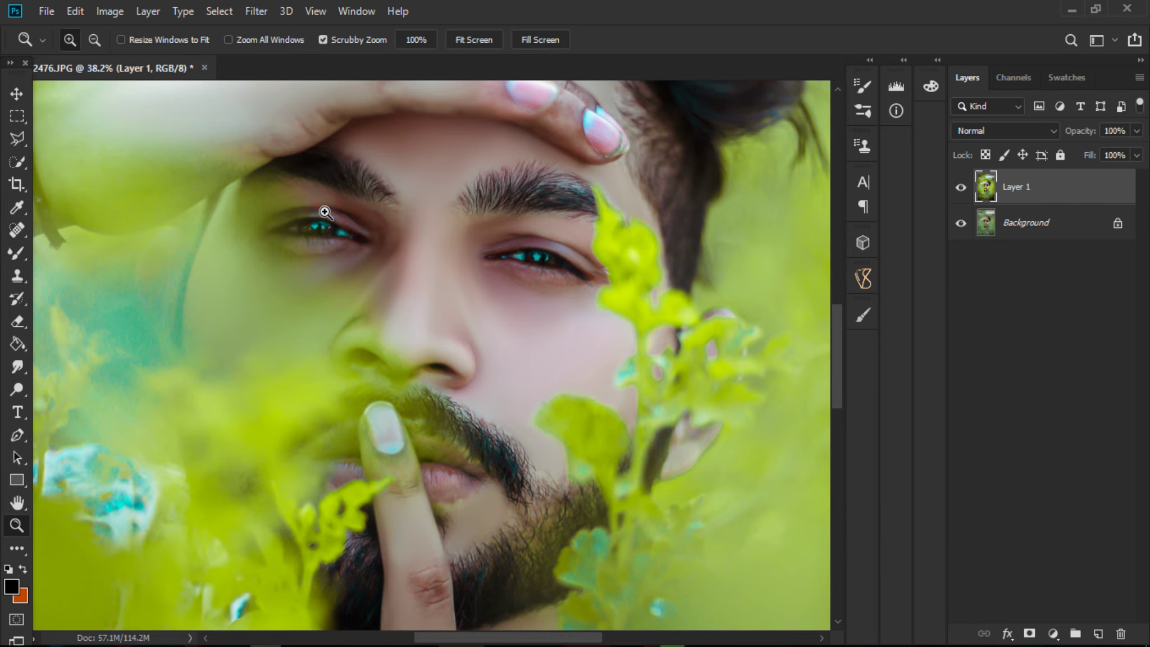
pyautogui.moveTo(321, 206); pyautogui.dragTo(338, 304)
pyautogui.click(337, 304)
# Select the Dodge tool from the toolbar.
pyautogui.press('o')
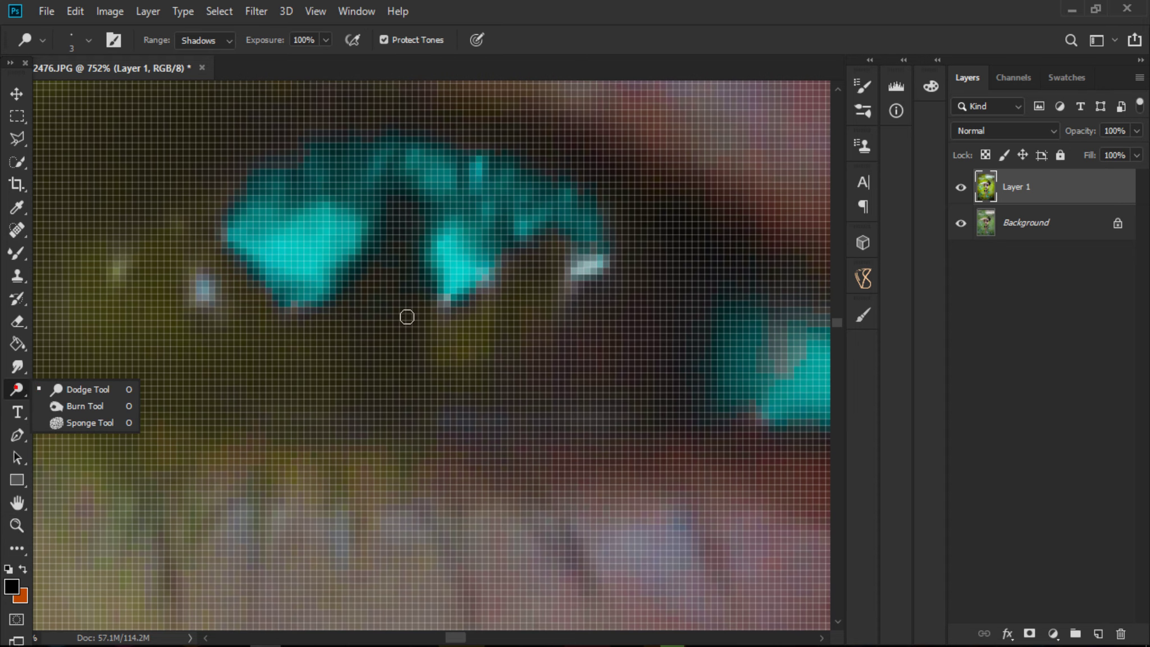
pyautogui.click(107, 389)
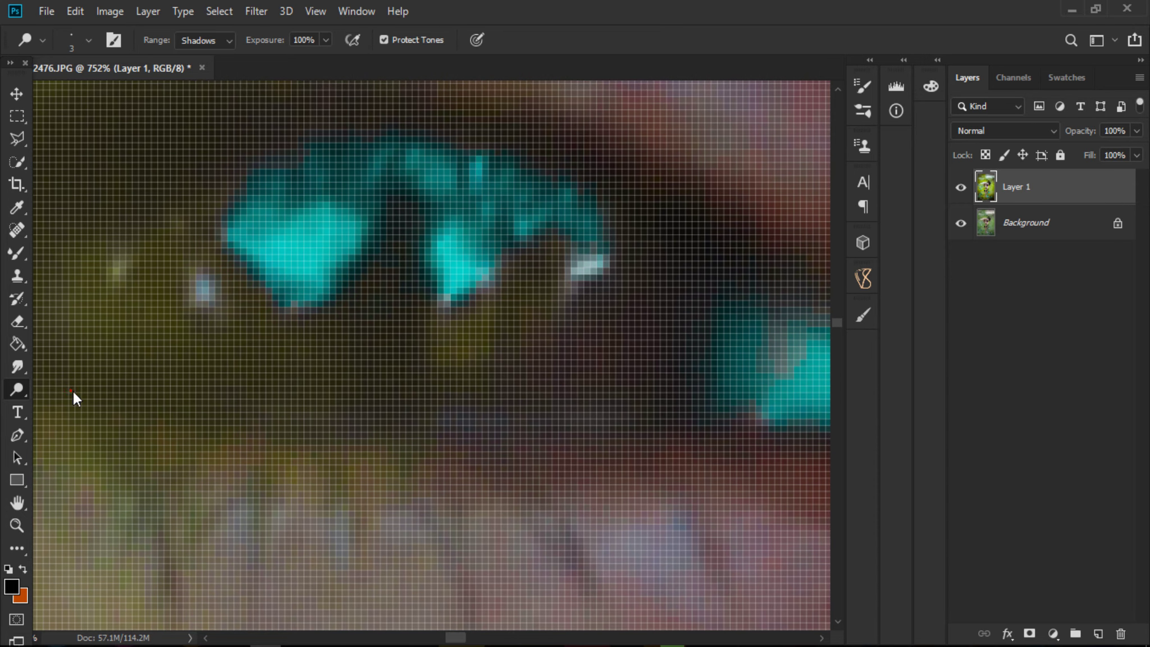
pyautogui.click(71, 391)
pyautogui.doubleClick(566, 7)
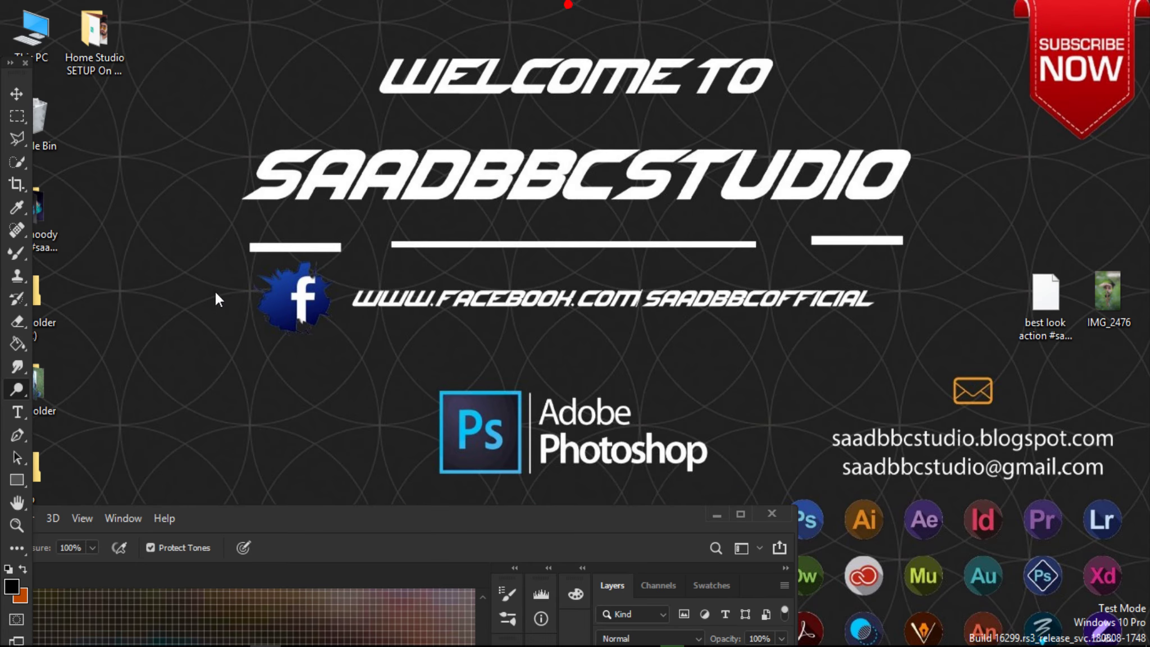
pyautogui.doubleClick(482, 516)
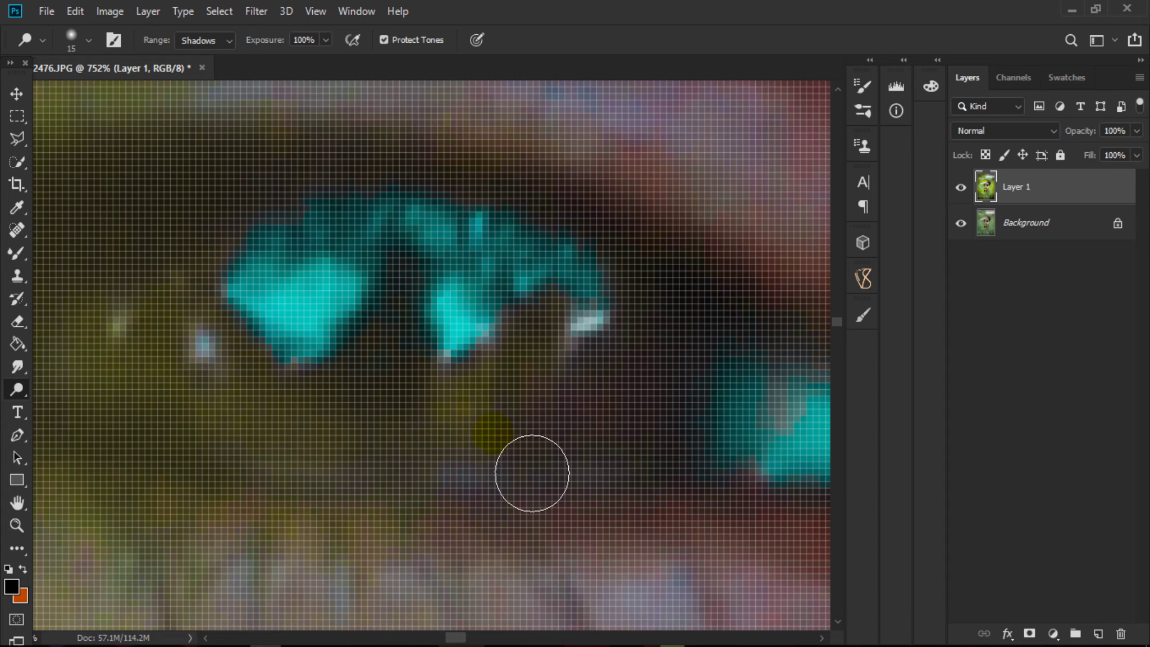
# Dodge the shadows below, left and right of the iris with Range set to Shadows.
pyautogui.moveTo(211, 401); pyautogui.dragTo(424, 476)
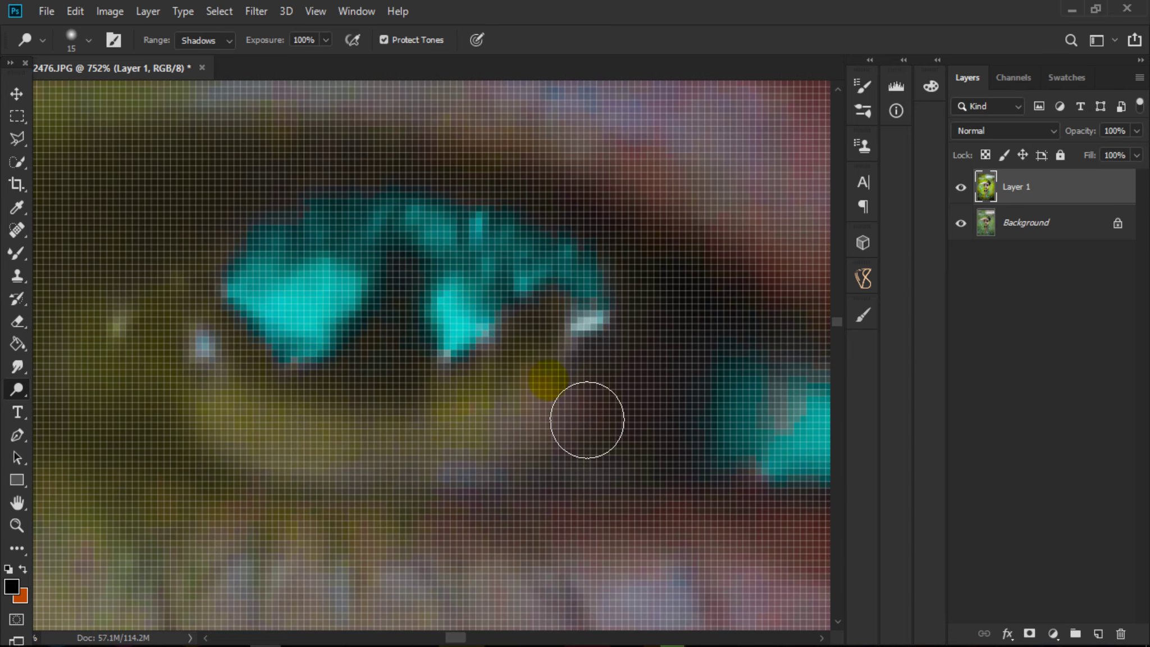
pyautogui.moveTo(544, 388); pyautogui.dragTo(338, 470)
pyautogui.moveTo(760, 448); pyautogui.dragTo(244, 374)
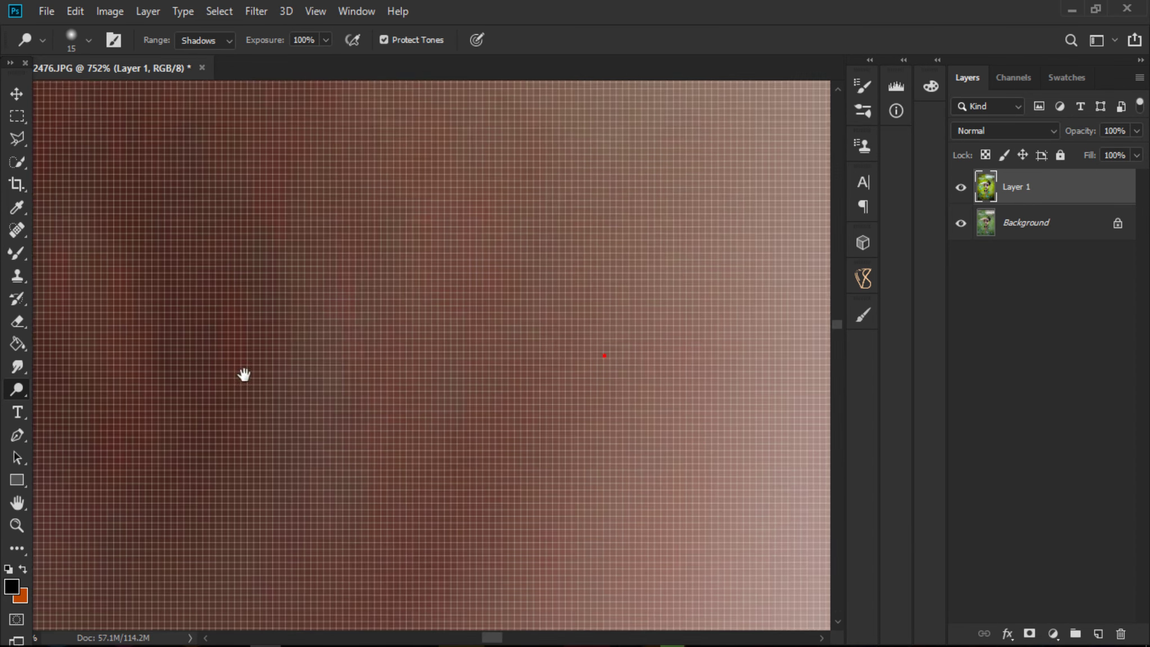
pyautogui.moveTo(729, 334); pyautogui.dragTo(257, 370)
pyautogui.moveTo(590, 345); pyautogui.dragTo(47, 235)
pyautogui.moveTo(323, 489)
pyautogui.mouseDown()
pyautogui.moveTo(323, 319)
pyautogui.moveTo(348, 186)
pyautogui.mouseUp()
pyautogui.moveTo(551, 348); pyautogui.dragTo(359, 385)
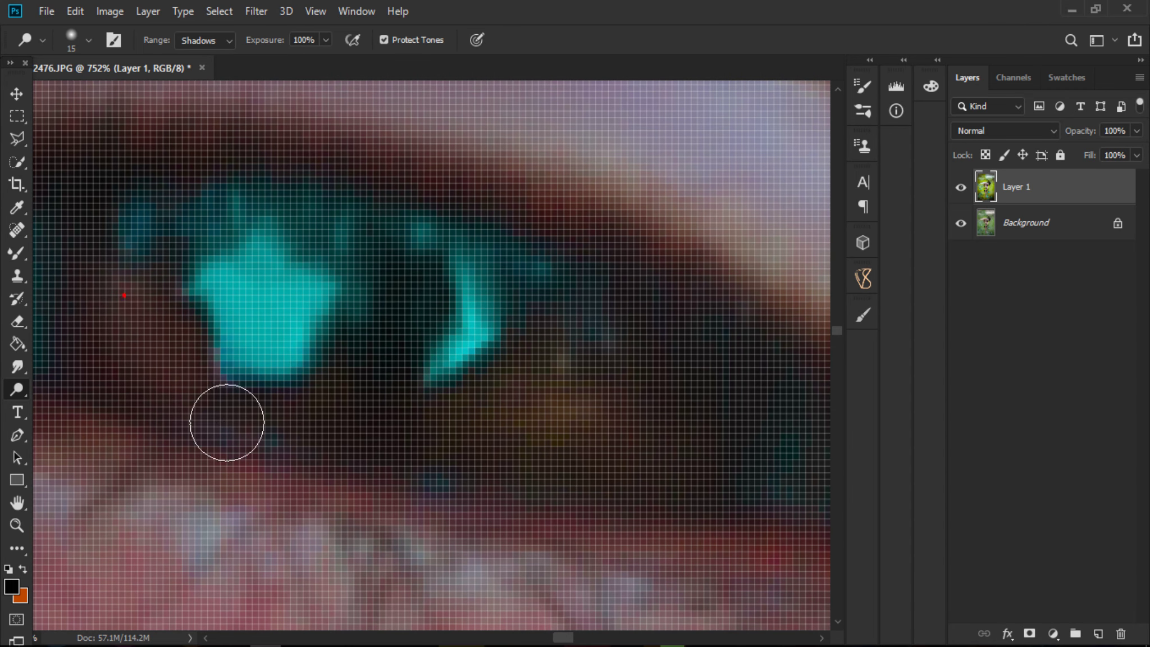
pyautogui.moveTo(522, 458); pyautogui.dragTo(596, 385)
pyautogui.moveTo(330, 467); pyautogui.dragTo(175, 356)
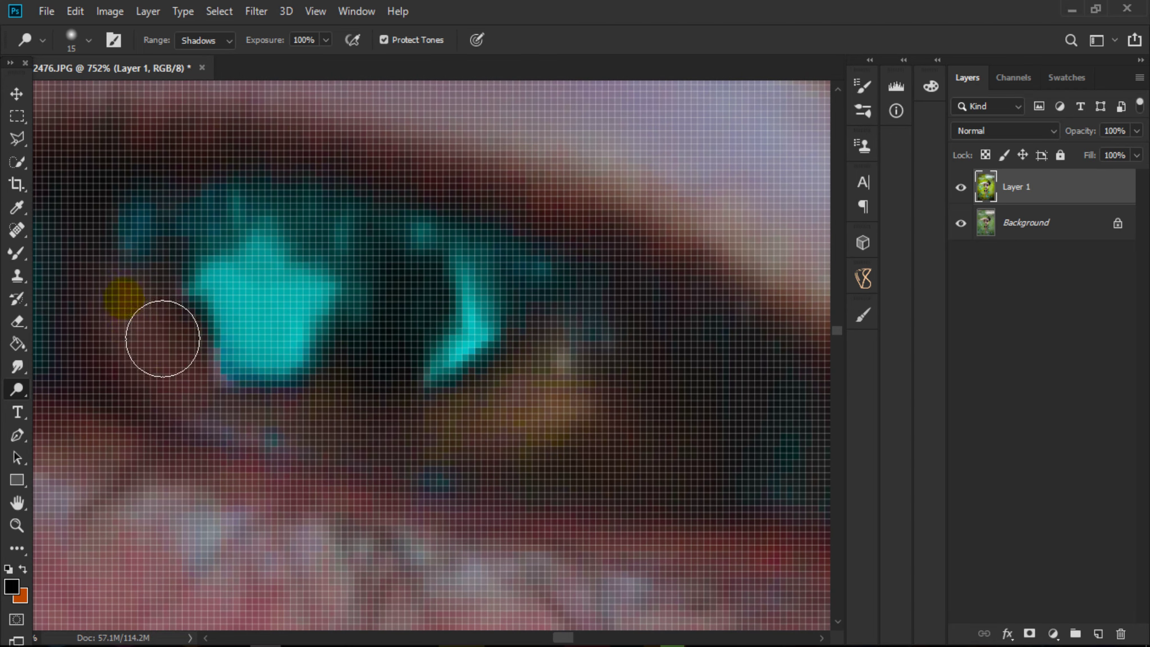
pyautogui.moveTo(590, 427); pyautogui.dragTo(607, 402)
pyautogui.moveTo(437, 454)
pyautogui.mouseDown()
pyautogui.moveTo(169, 326)
pyautogui.moveTo(214, 134)
pyautogui.mouseUp()
# Switch the Dodge range to Midtones and brighten the lower lid band under the iris.
pyautogui.click(202, 39)
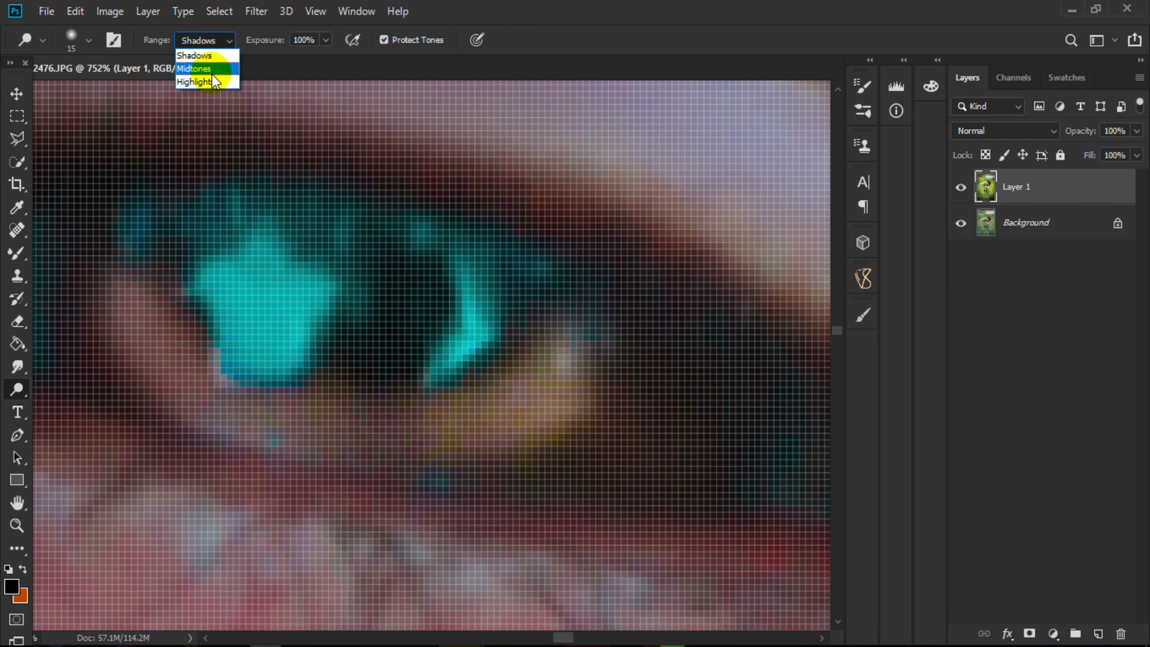
pyautogui.click(225, 68)
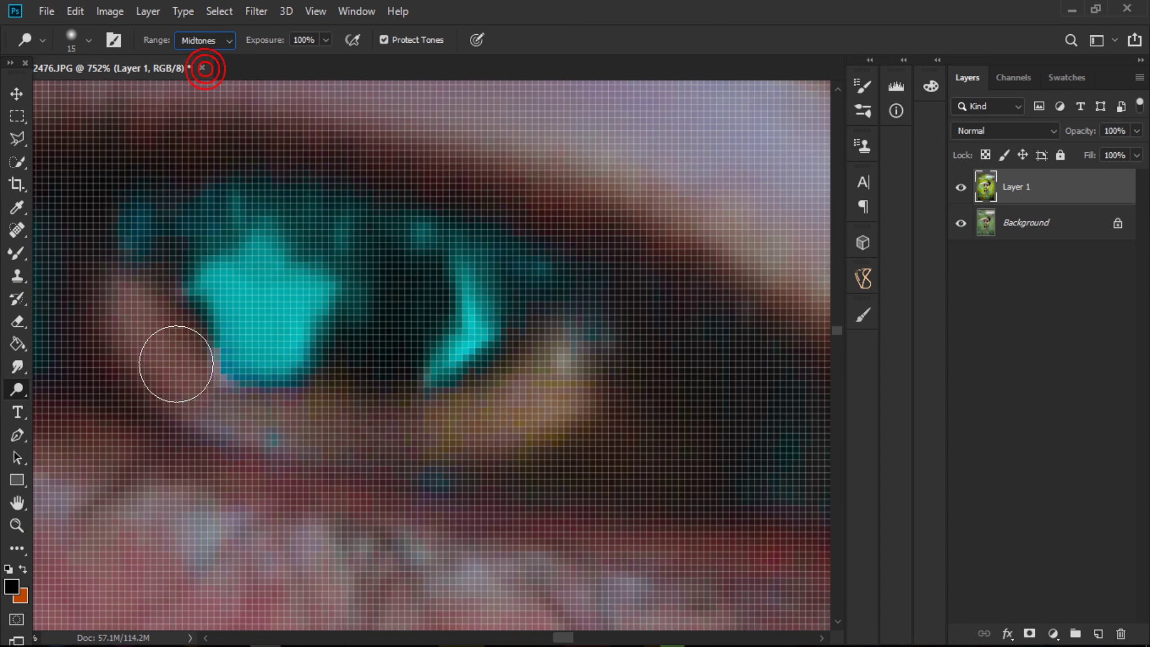
pyautogui.moveTo(175, 356)
pyautogui.mouseDown()
pyautogui.moveTo(362, 457)
pyautogui.moveTo(593, 404)
pyautogui.mouseUp()
pyautogui.moveTo(193, 364)
pyautogui.mouseDown()
pyautogui.moveTo(621, 326)
pyautogui.moveTo(637, 302)
pyautogui.moveTo(159, 306)
pyautogui.moveTo(251, 231)
pyautogui.moveTo(190, 195)
pyautogui.moveTo(255, 280)
pyautogui.moveTo(189, 222)
pyautogui.moveTo(491, 370)
pyautogui.mouseUp()
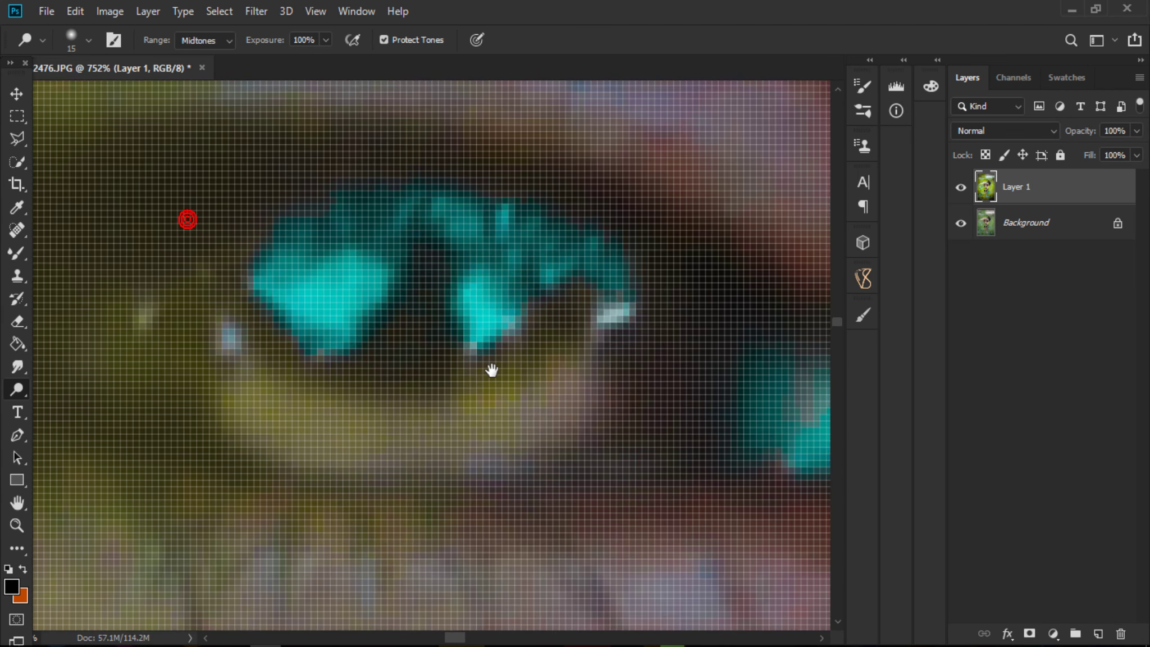
pyautogui.moveTo(249, 331)
pyautogui.mouseDown()
pyautogui.moveTo(458, 465)
pyautogui.moveTo(616, 351)
pyautogui.moveTo(411, 480)
pyautogui.moveTo(254, 360)
pyautogui.mouseUp()
pyautogui.click(17, 525)
pyautogui.rightClick(672, 380)
pyautogui.click(702, 385)
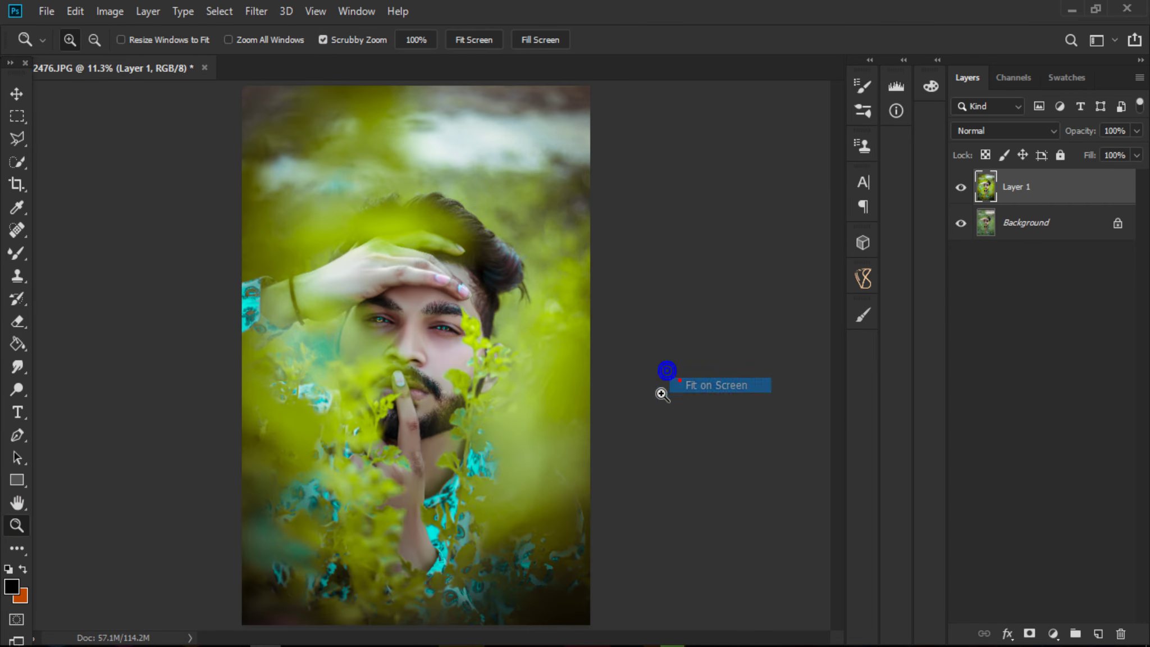
pyautogui.click(432, 291)
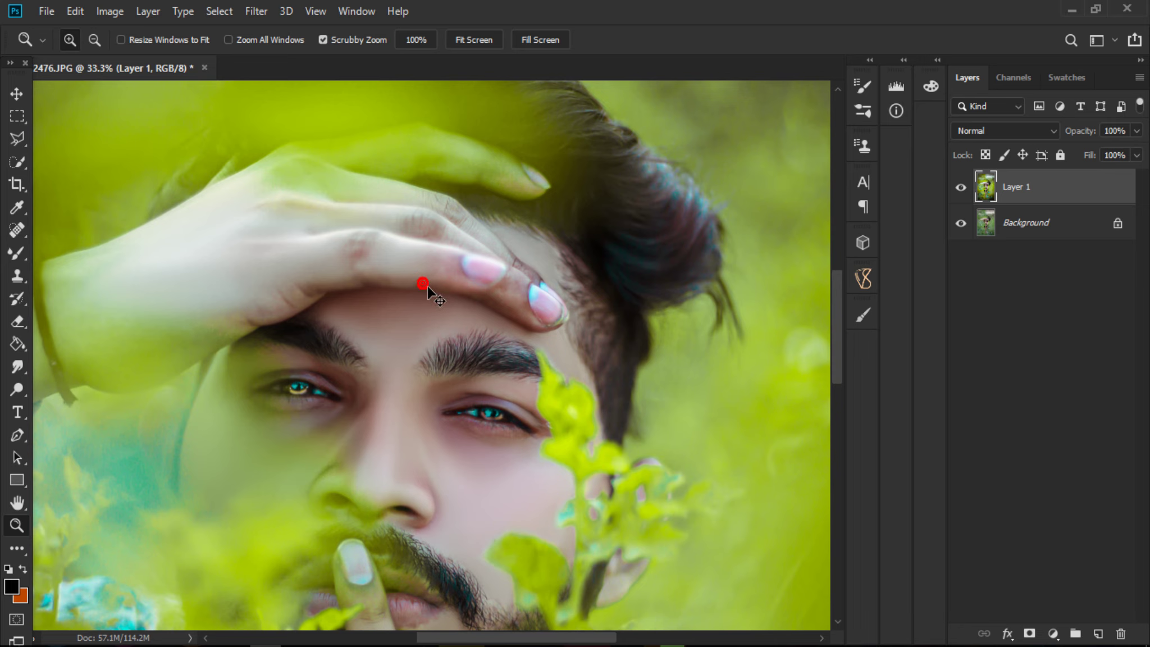
pyautogui.click(386, 373)
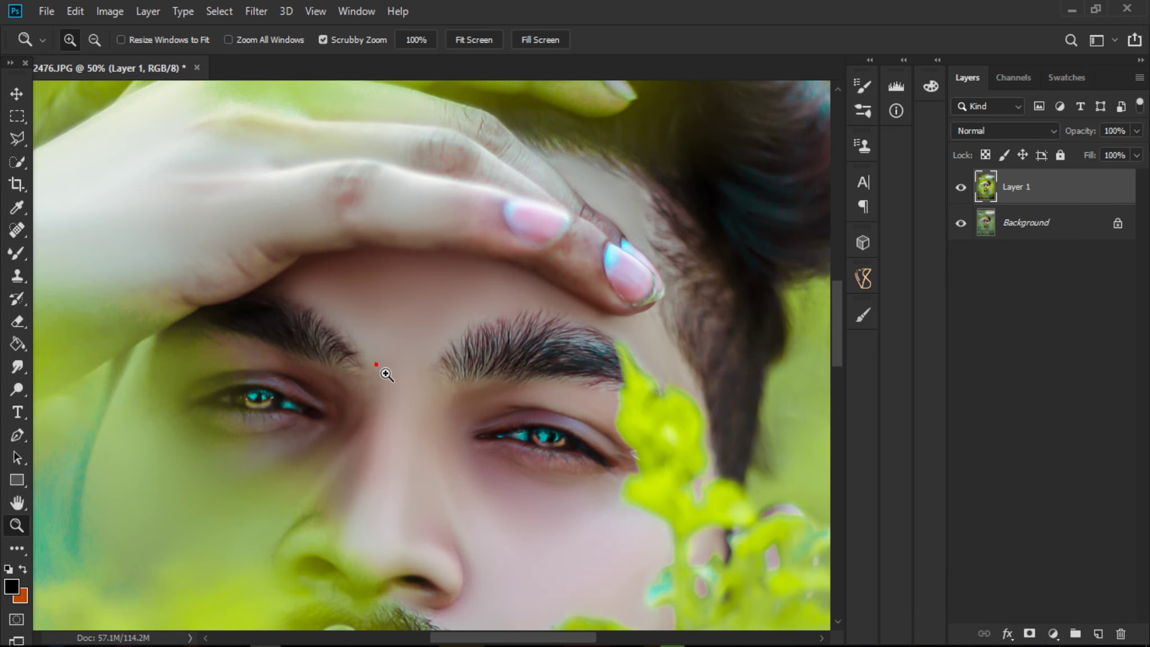
pyautogui.moveTo(517, 294)
pyautogui.mouseDown()
pyautogui.moveTo(447, 307)
pyautogui.moveTo(470, 336)
pyautogui.mouseUp()
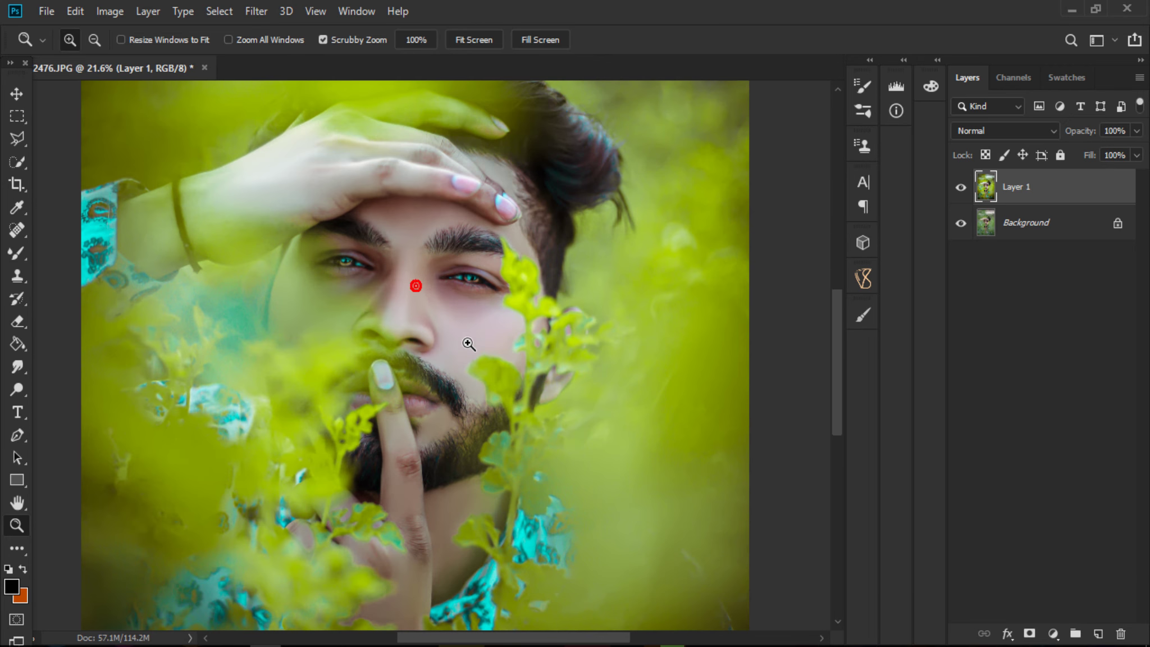
pyautogui.scroll(-4, 408, 381)
pyautogui.scroll(-2, 408, 381)
pyautogui.scroll(3, 408, 381)
pyautogui.scroll(3, 449, 362)
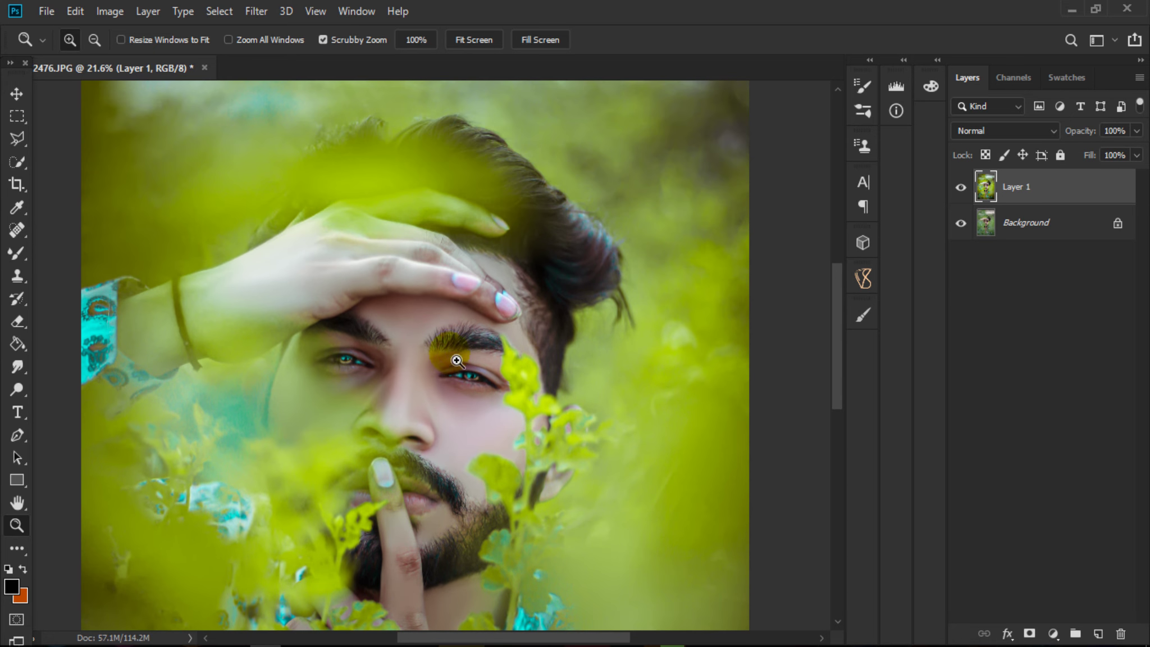
pyautogui.click(435, 345)
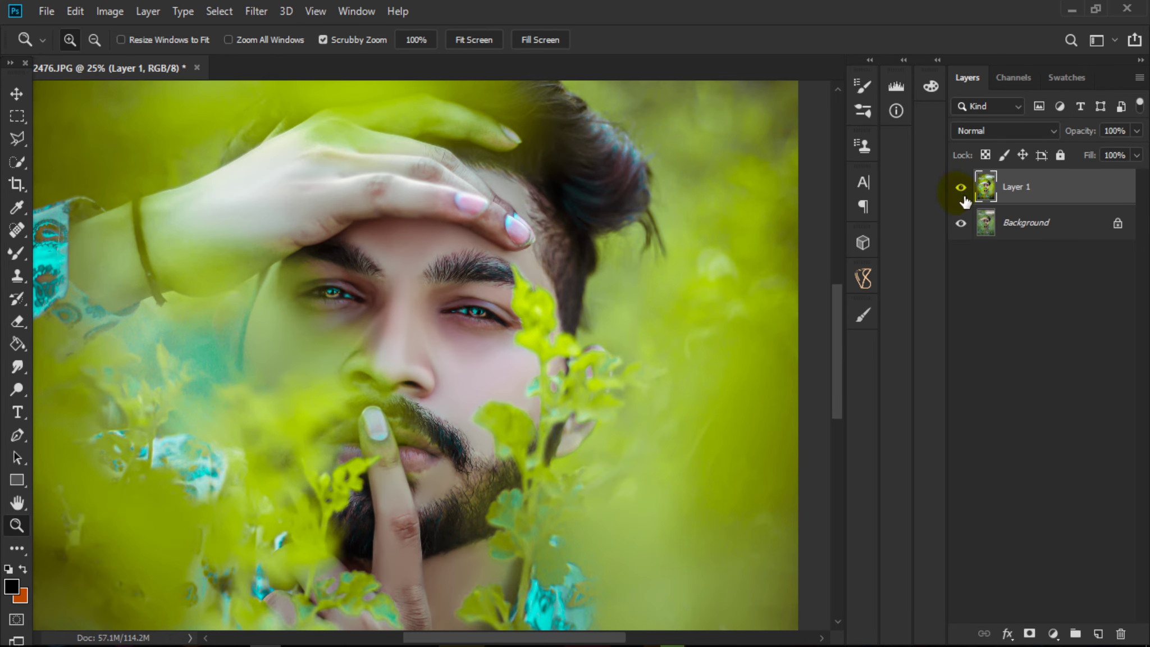
pyautogui.click(961, 188)
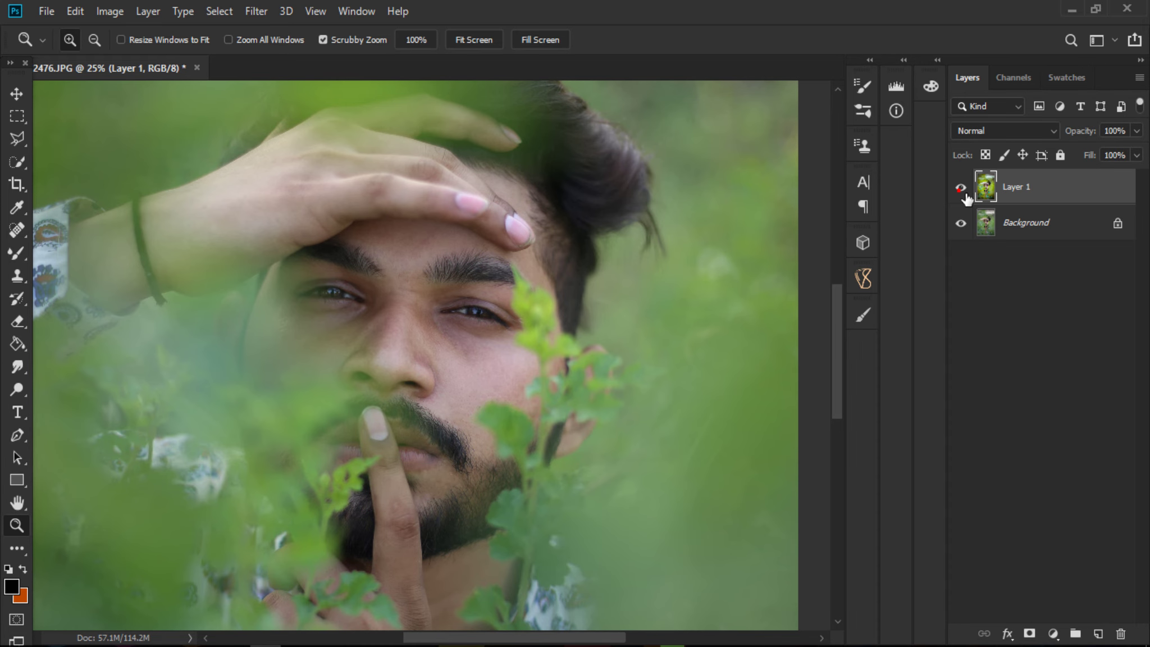
pyautogui.click(961, 188)
pyautogui.click(961, 188)
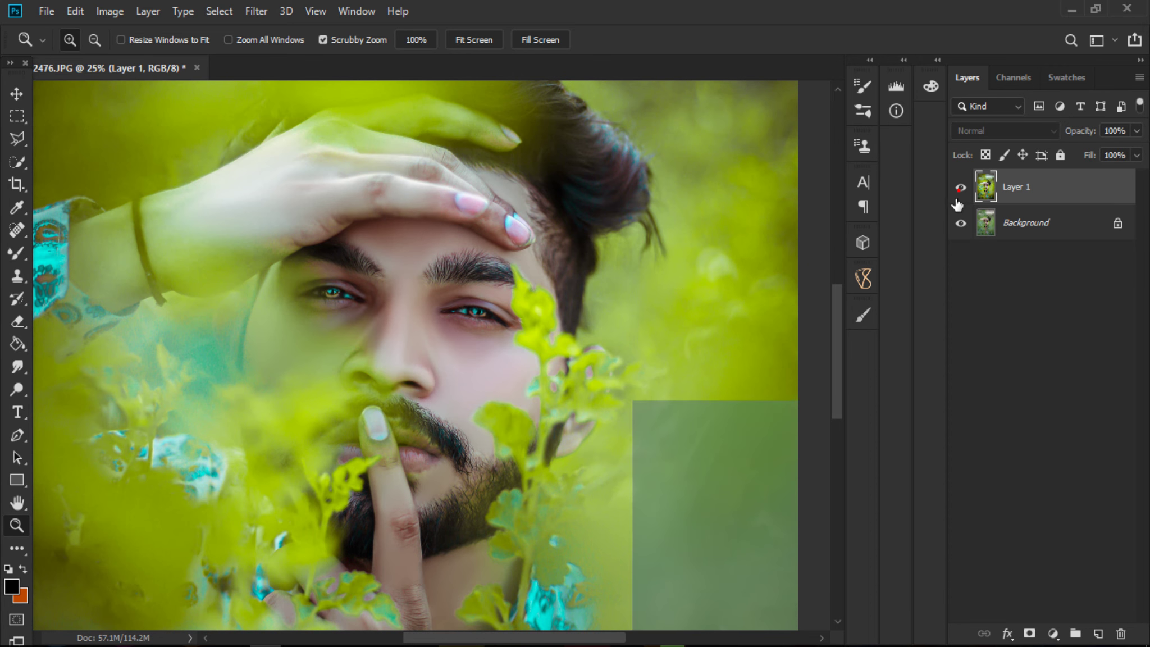
pyautogui.rightClick(678, 285)
pyautogui.click(708, 295)
pyautogui.click(466, 427)
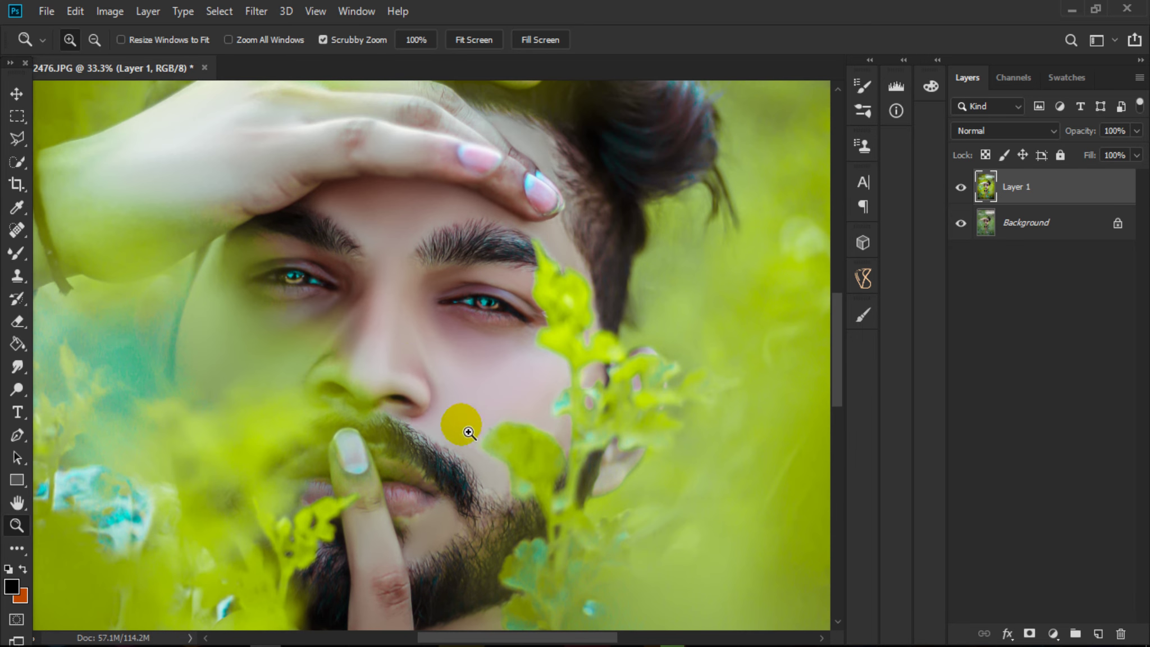
pyautogui.click(469, 433)
pyautogui.rightClick(498, 354)
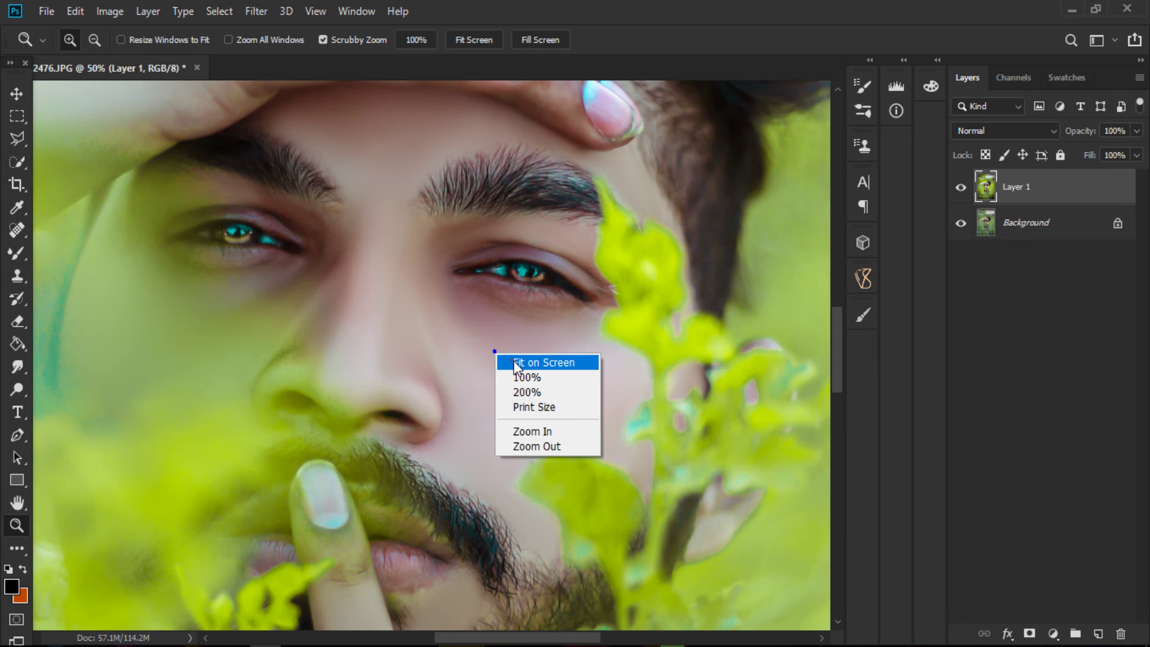
pyautogui.click(511, 361)
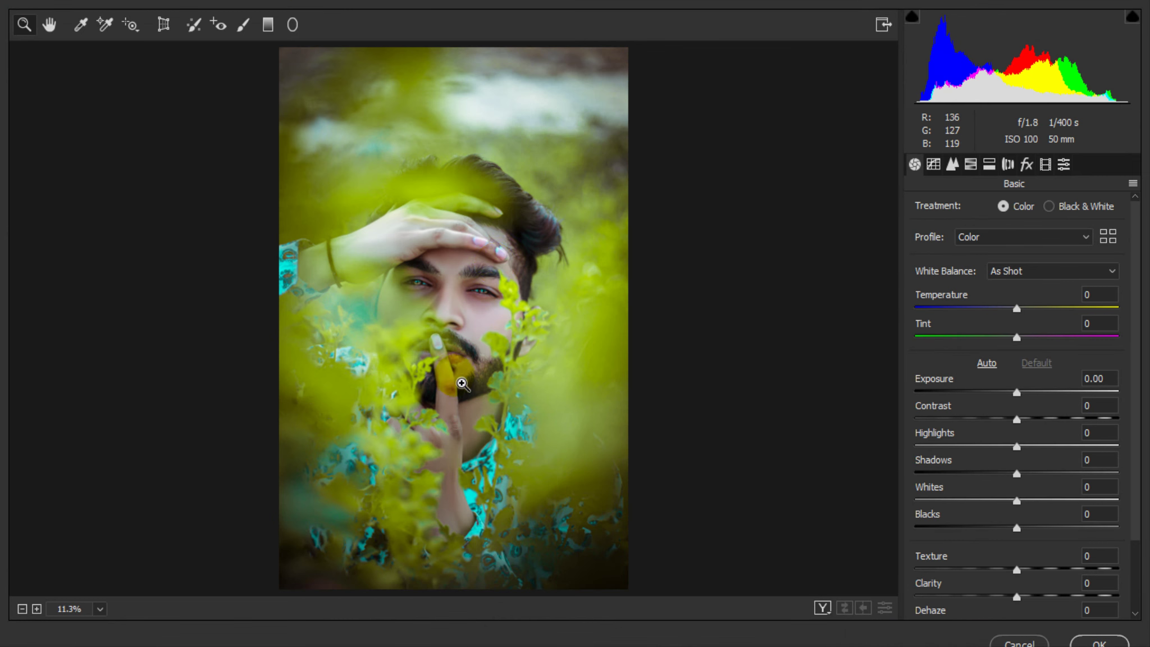
# In Camera Raw, lower Highlights and Whites to about -67 and lift Shadows to +81.
pyautogui.click(468, 341)
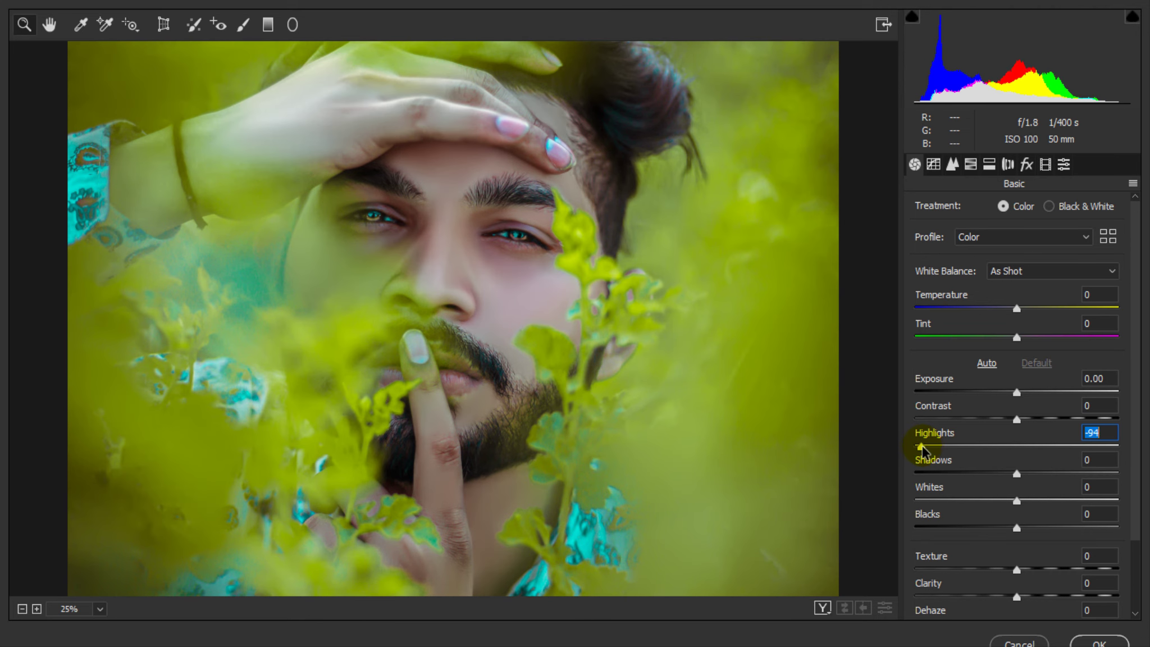
pyautogui.moveTo(962, 453); pyautogui.dragTo(925, 449)
pyautogui.moveTo(968, 499); pyautogui.dragTo(950, 500)
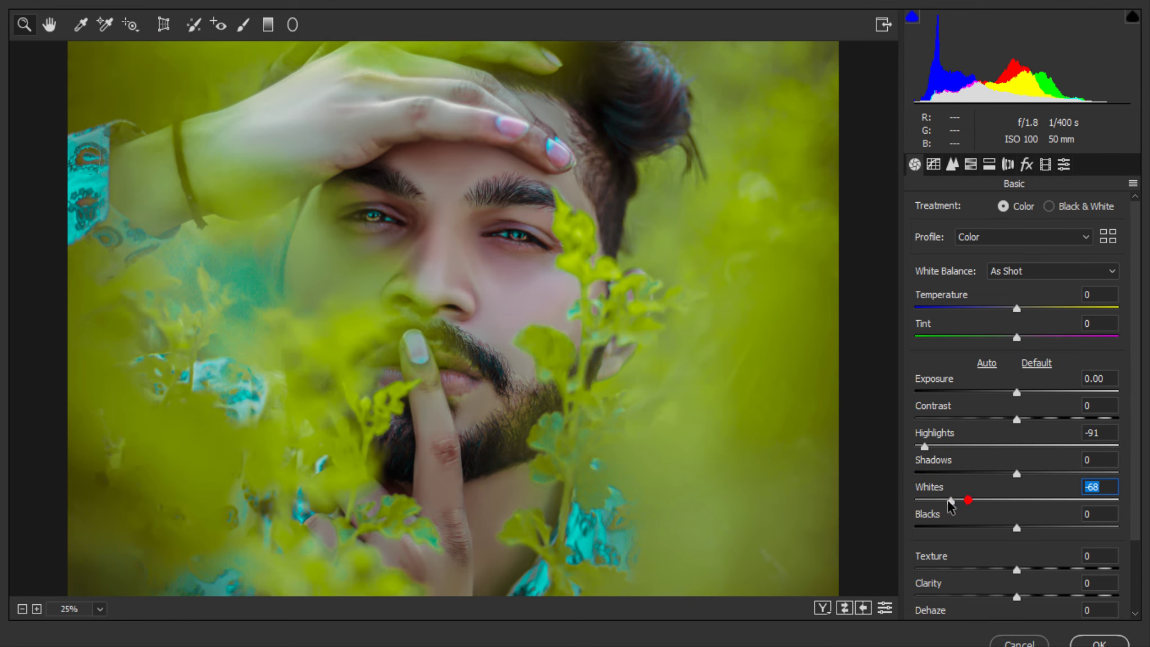
pyautogui.moveTo(1104, 472); pyautogui.dragTo(1115, 474)
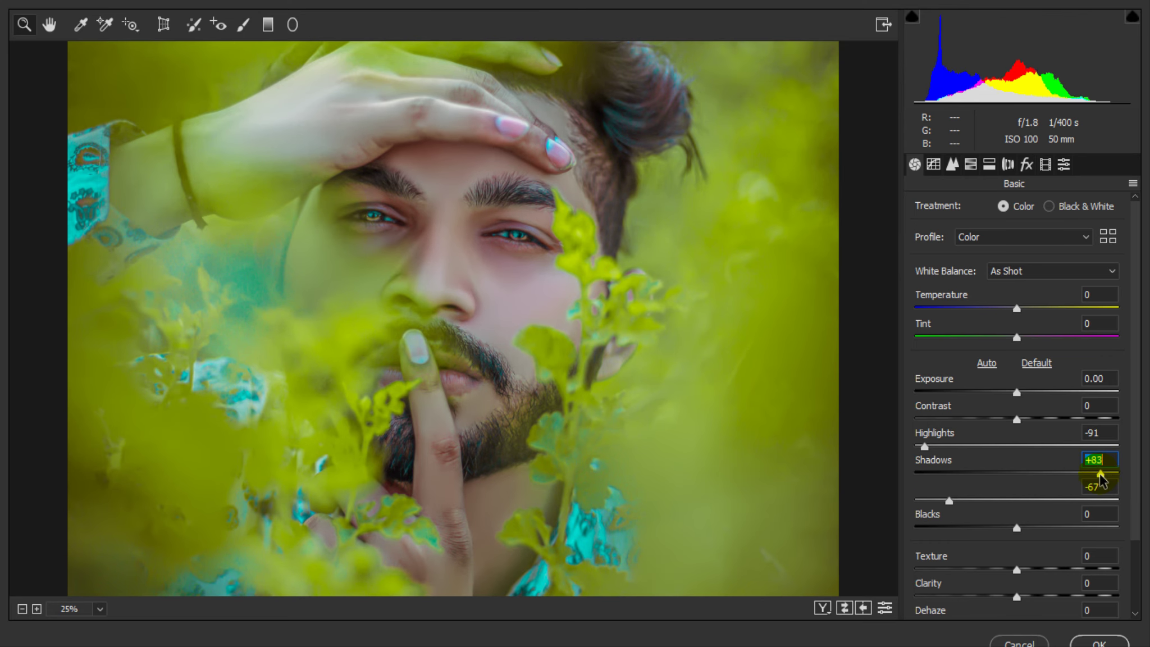
# Split-tone the highlights to hue 206 with saturation 40, and shadows to saturation 8.
pyautogui.click(971, 164)
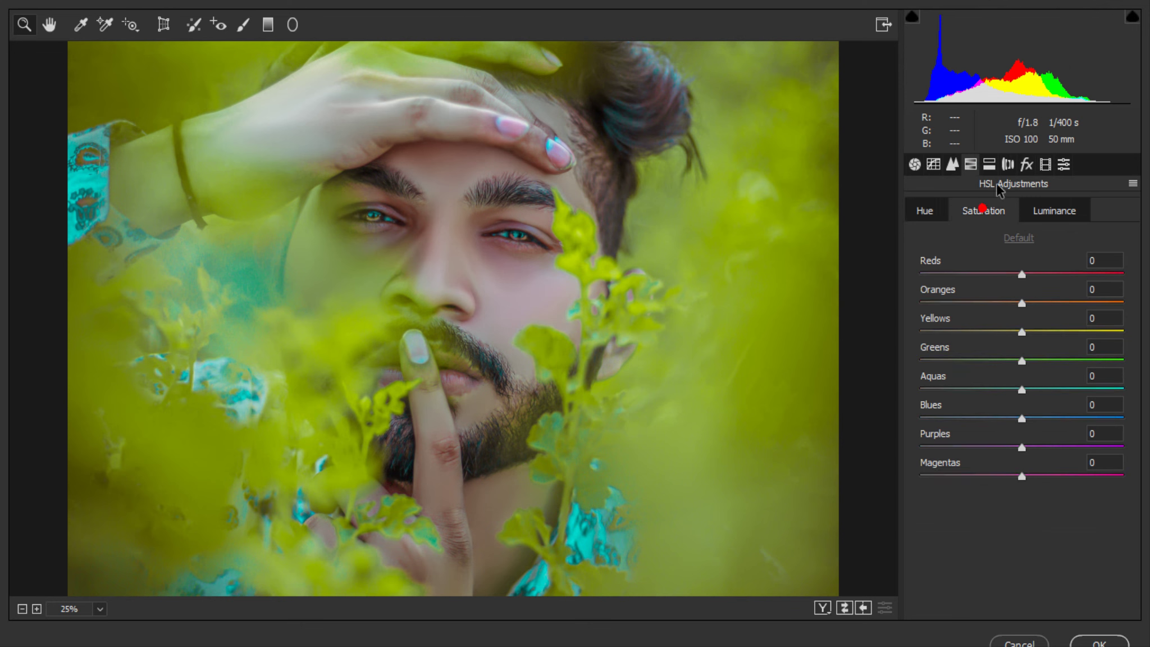
pyautogui.click(990, 165)
pyautogui.moveTo(951, 276); pyautogui.dragTo(980, 276)
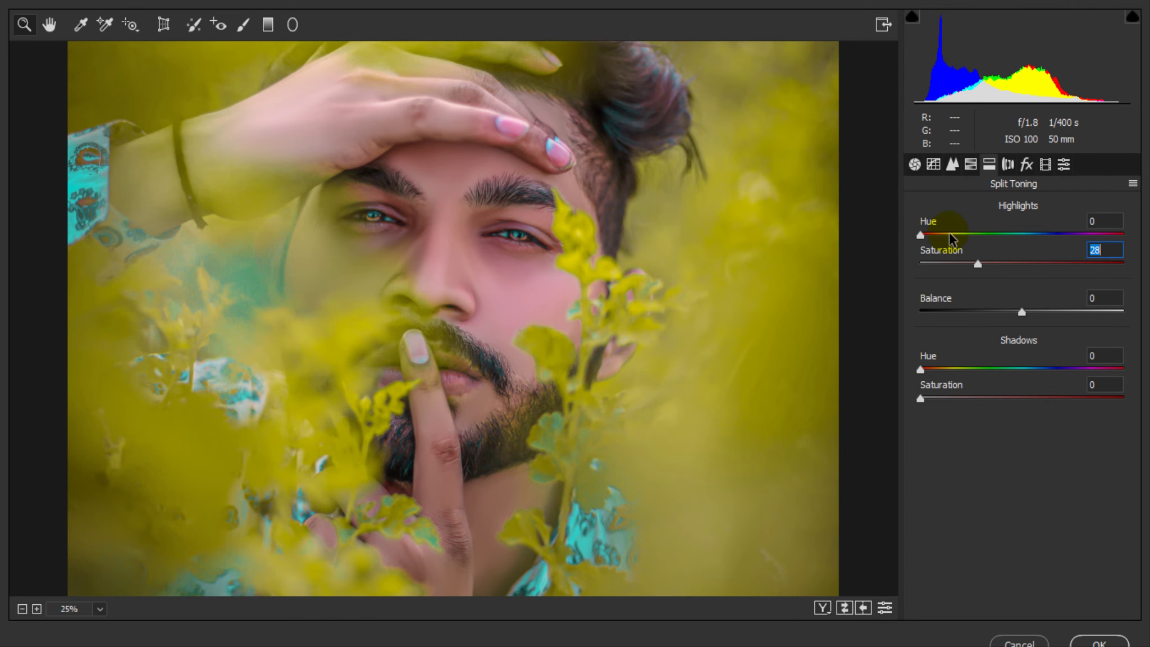
pyautogui.moveTo(951, 235); pyautogui.dragTo(1023, 235)
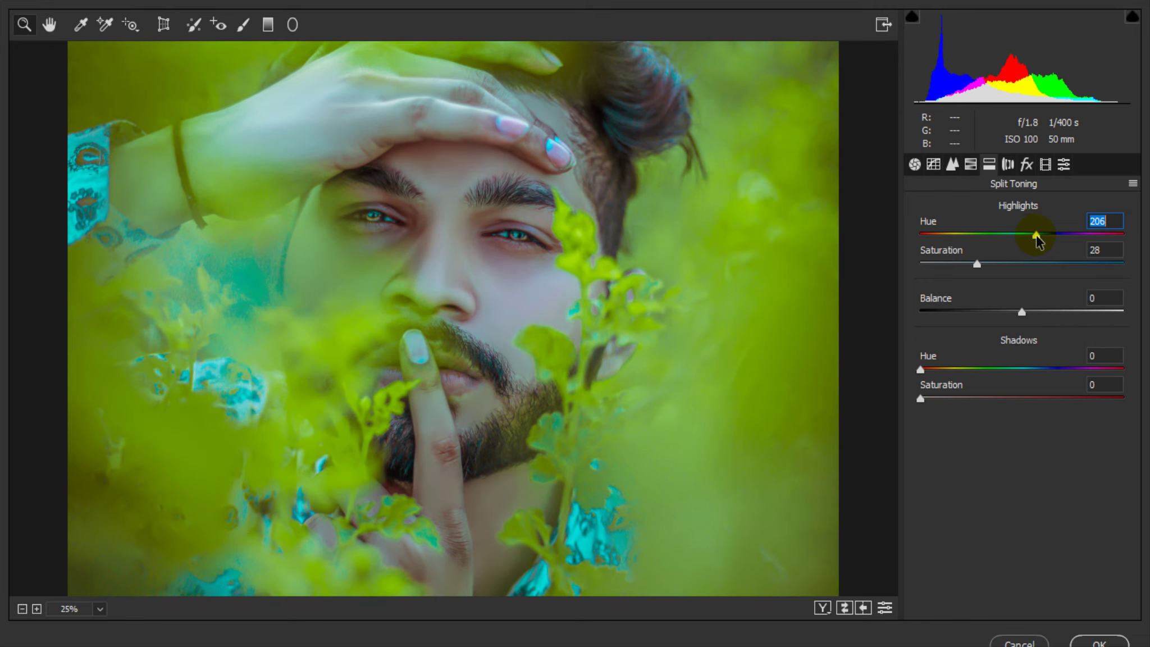
pyautogui.moveTo(930, 402); pyautogui.dragTo(937, 401)
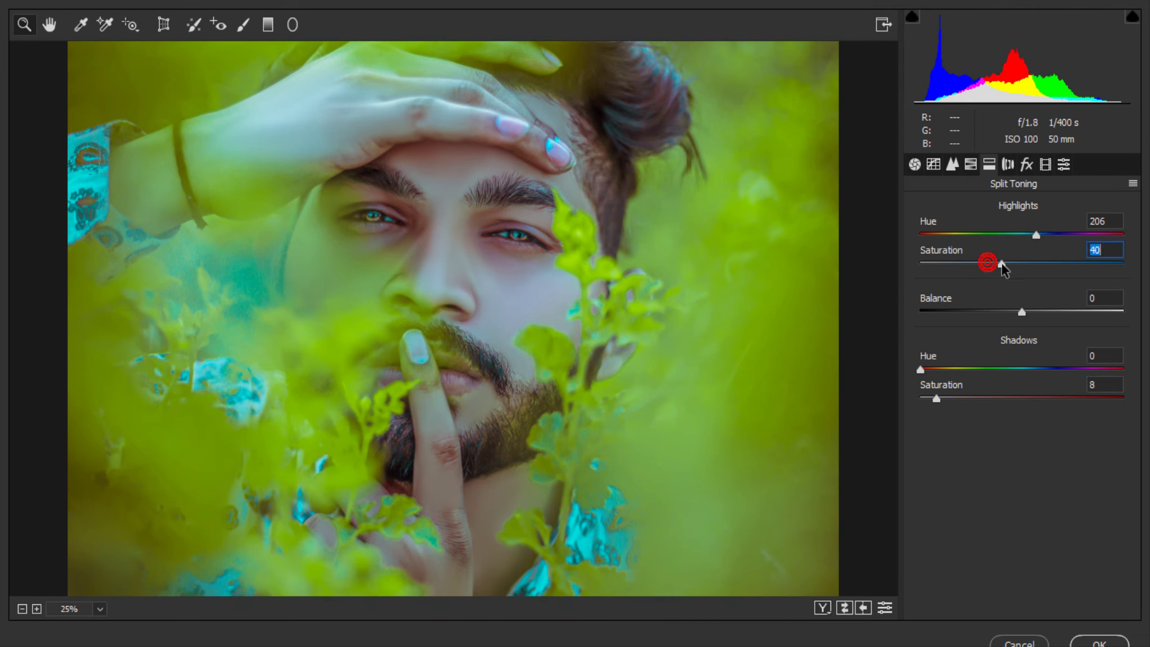
# Set Highlights to -60 and Contrast to +43, then fit the preview to the whole photo.
pyautogui.click(914, 164)
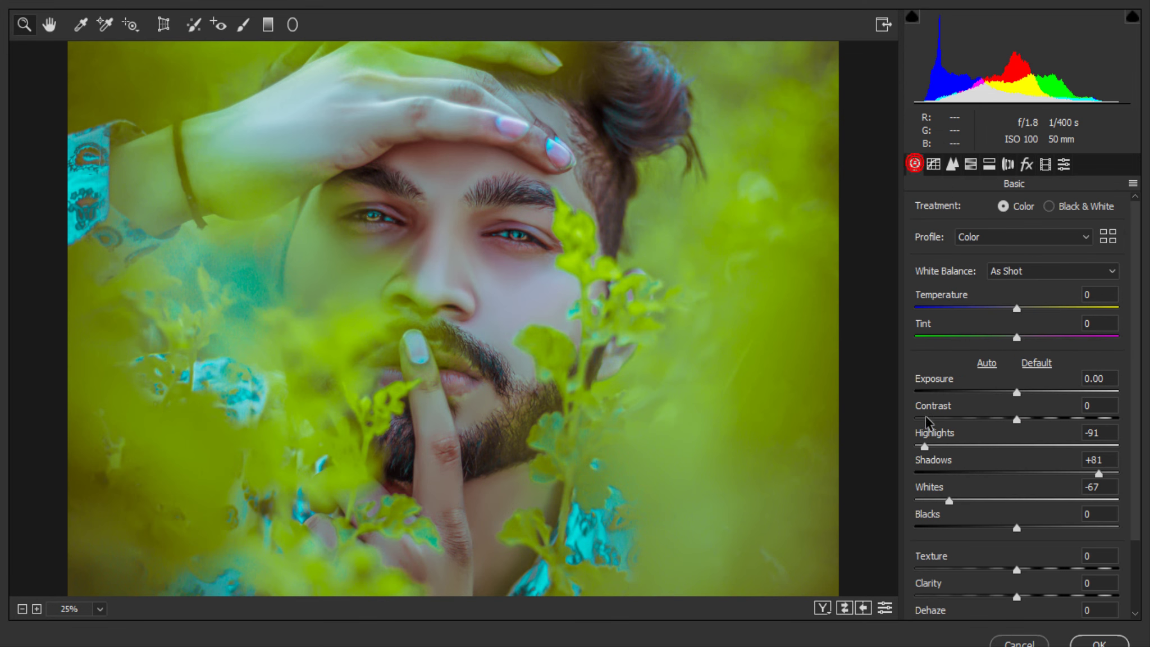
pyautogui.moveTo(933, 445); pyautogui.dragTo(962, 450)
pyautogui.moveTo(1017, 419); pyautogui.dragTo(1045, 421)
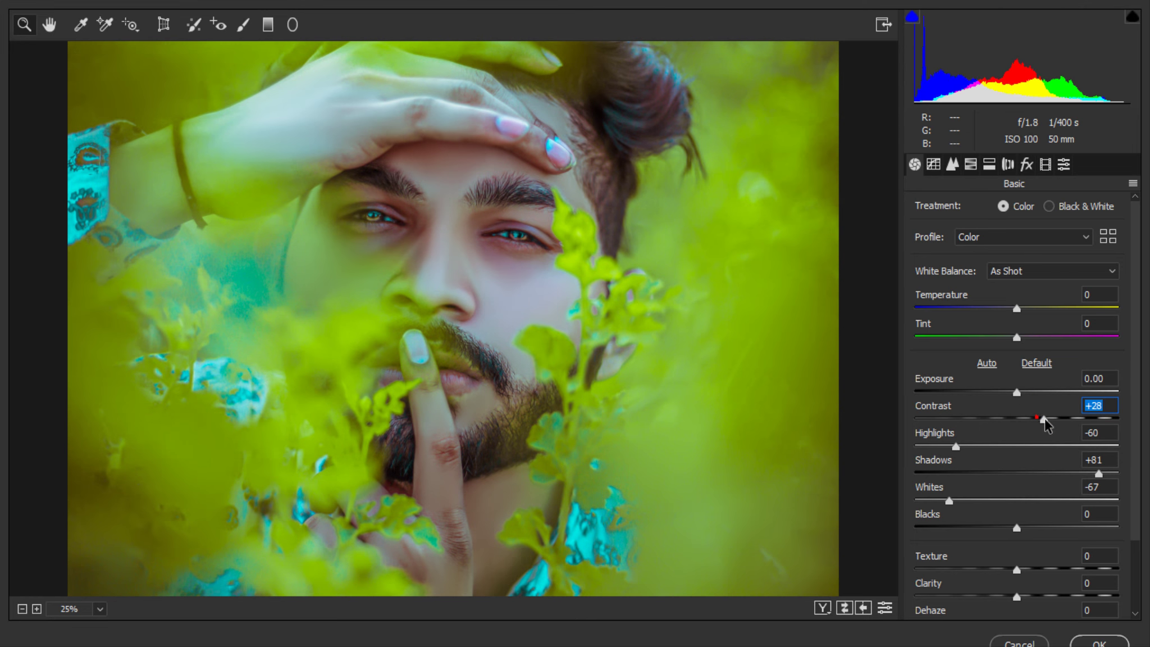
pyautogui.click(593, 304)
pyautogui.keyDown('alt'); pyautogui.click(657, 344); pyautogui.keyUp('alt')
pyautogui.rightClick(582, 239)
pyautogui.click(660, 356)
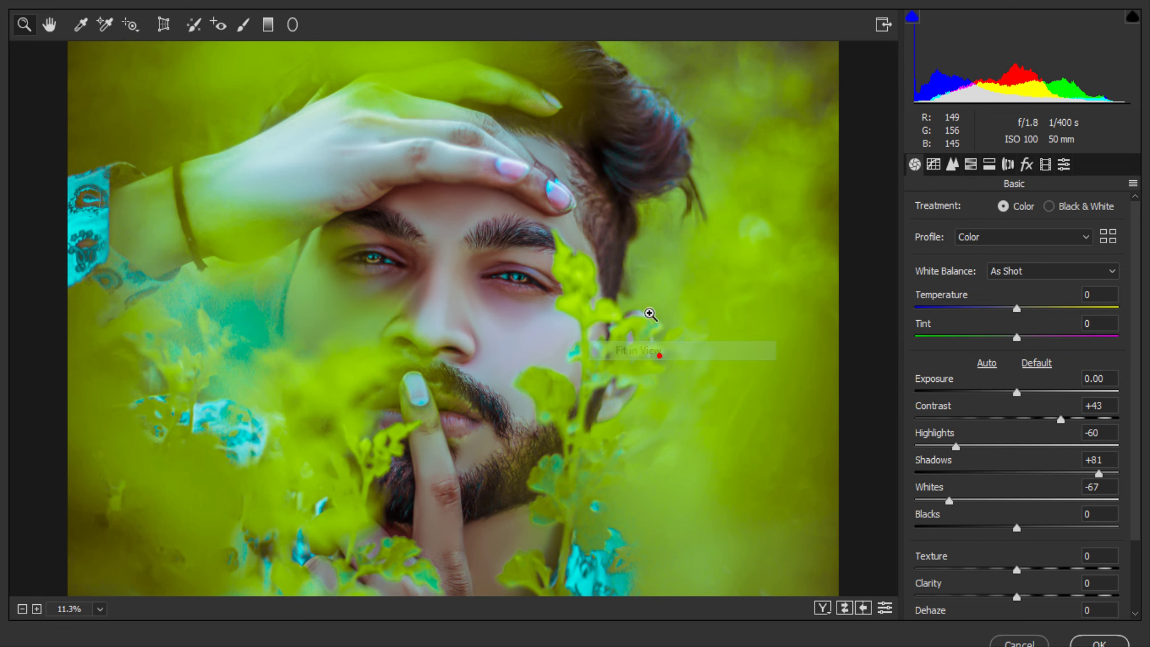
# Desaturate Yellows to -65 and Greens to -40, and darken Yellows luminance to -13.
pyautogui.click(975, 164)
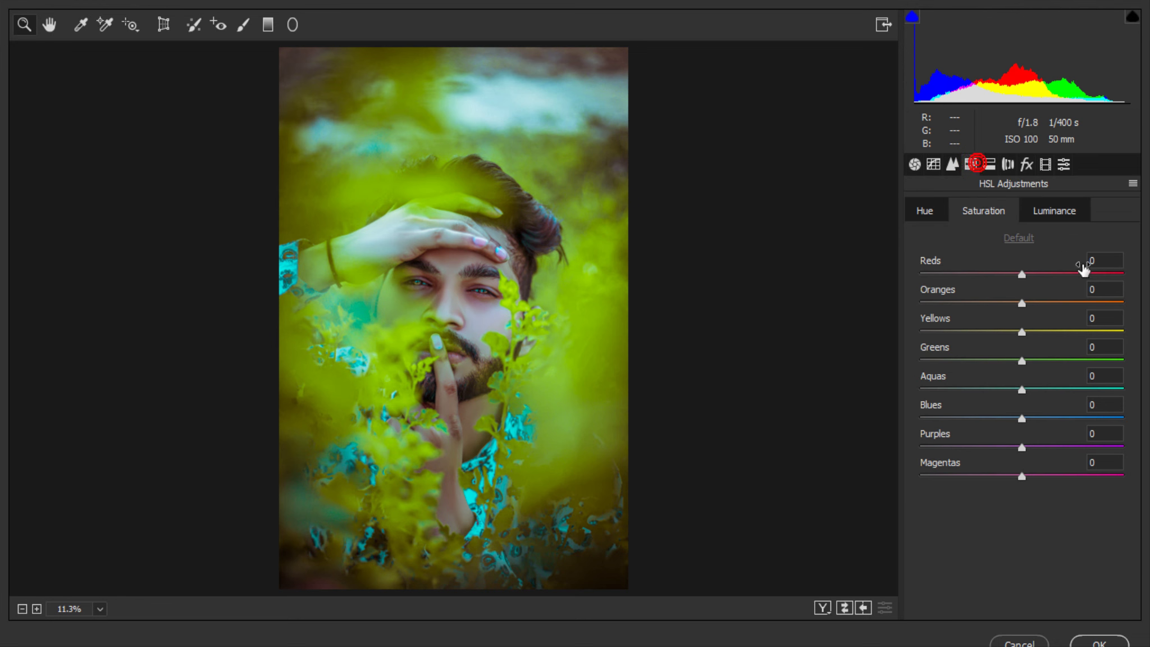
pyautogui.moveTo(1041, 368)
pyautogui.mouseDown()
pyautogui.moveTo(985, 364)
pyautogui.moveTo(1038, 354)
pyautogui.moveTo(943, 332)
pyautogui.moveTo(1073, 331)
pyautogui.mouseUp()
pyautogui.click(949, 333)
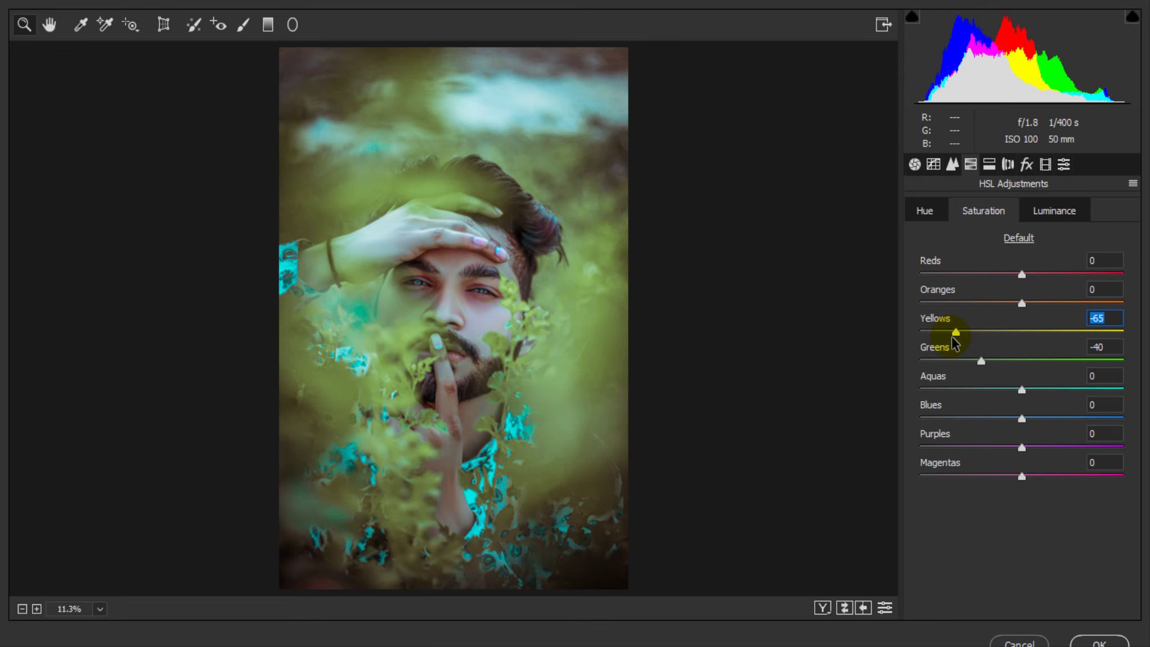
pyautogui.click(1045, 214)
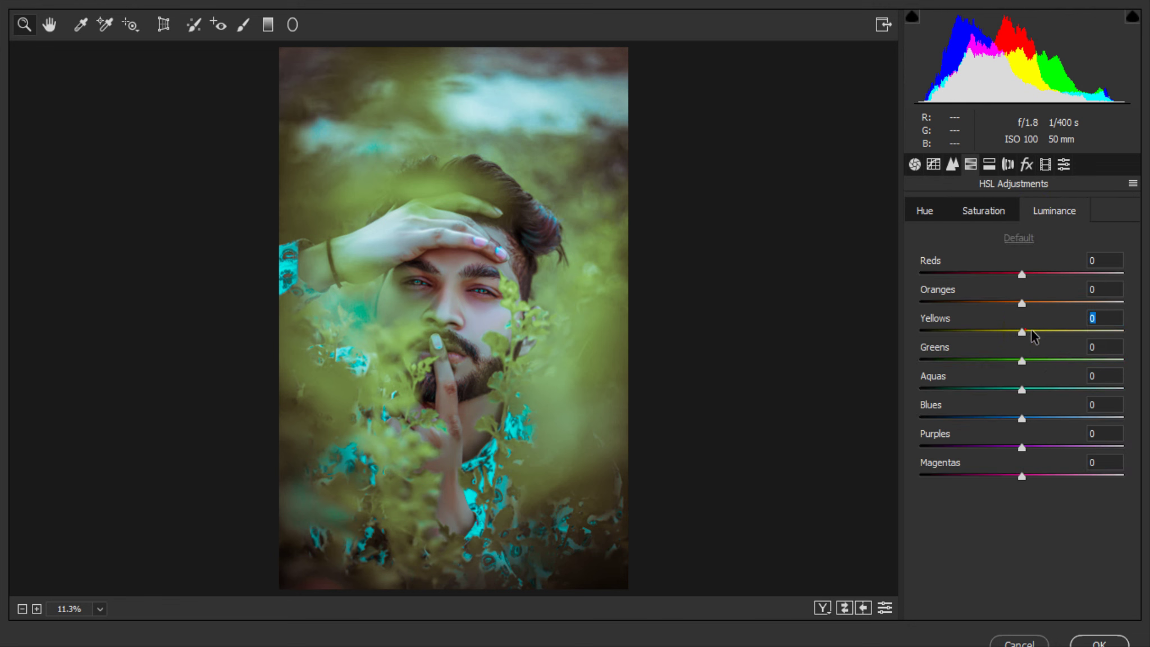
pyautogui.moveTo(1035, 336)
pyautogui.mouseDown()
pyautogui.moveTo(1066, 331)
pyautogui.moveTo(991, 331)
pyautogui.moveTo(1014, 336)
pyautogui.moveTo(1009, 360)
pyautogui.moveTo(901, 355)
pyautogui.mouseUp()
# Set the Greens hue to -100 and Yellows hue to -9, comparing before and after with P.
pyautogui.click(921, 212)
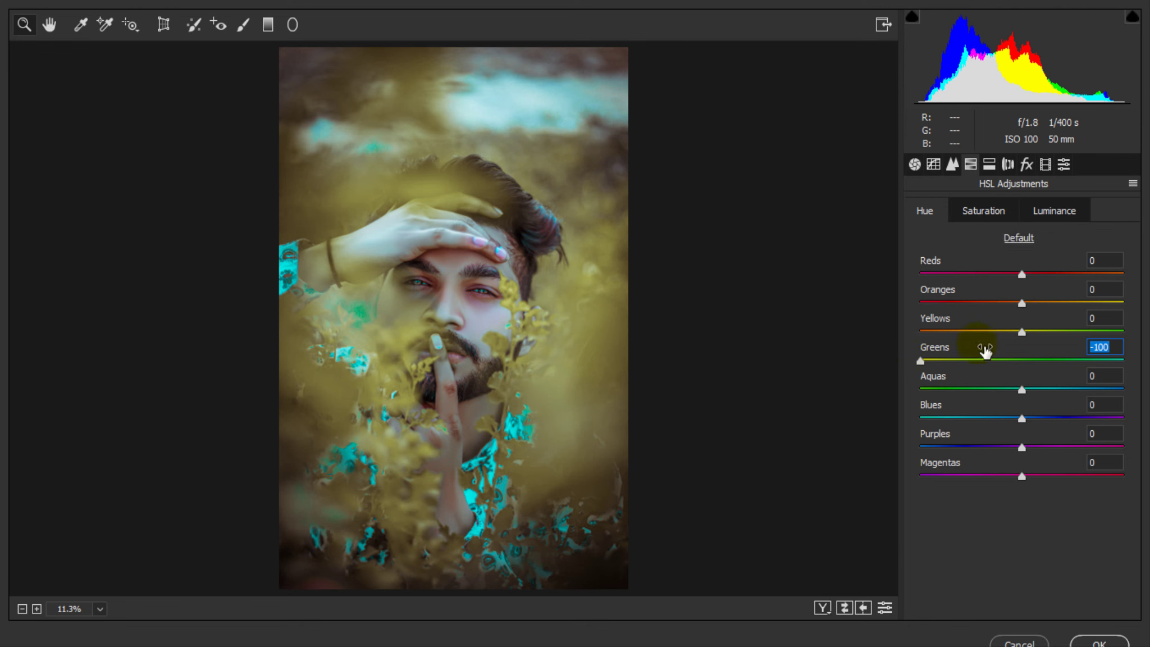
pyautogui.moveTo(976, 336); pyautogui.dragTo(1073, 341)
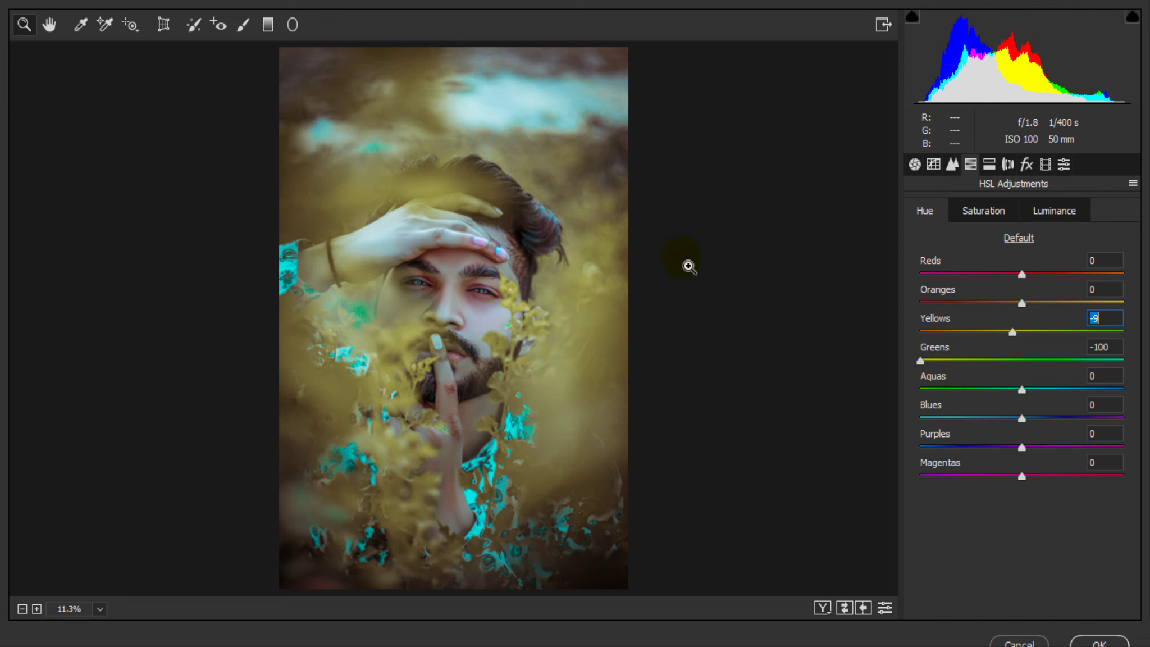
pyautogui.press('p')
pyautogui.press('p')
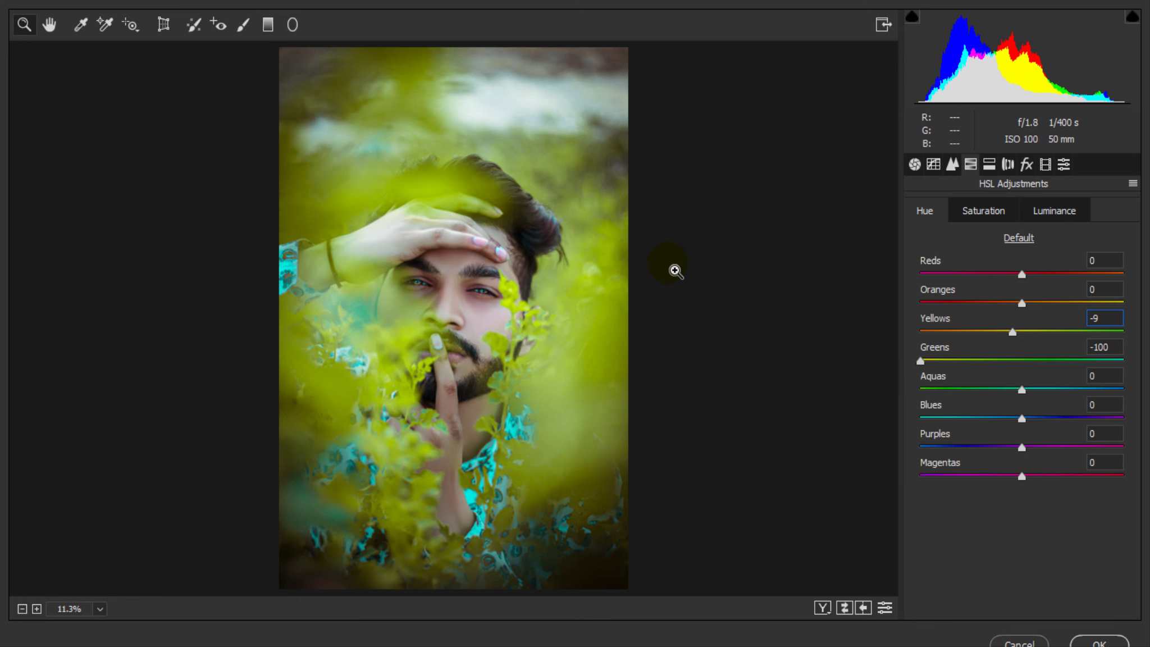
pyautogui.press('p')
pyautogui.press('p')
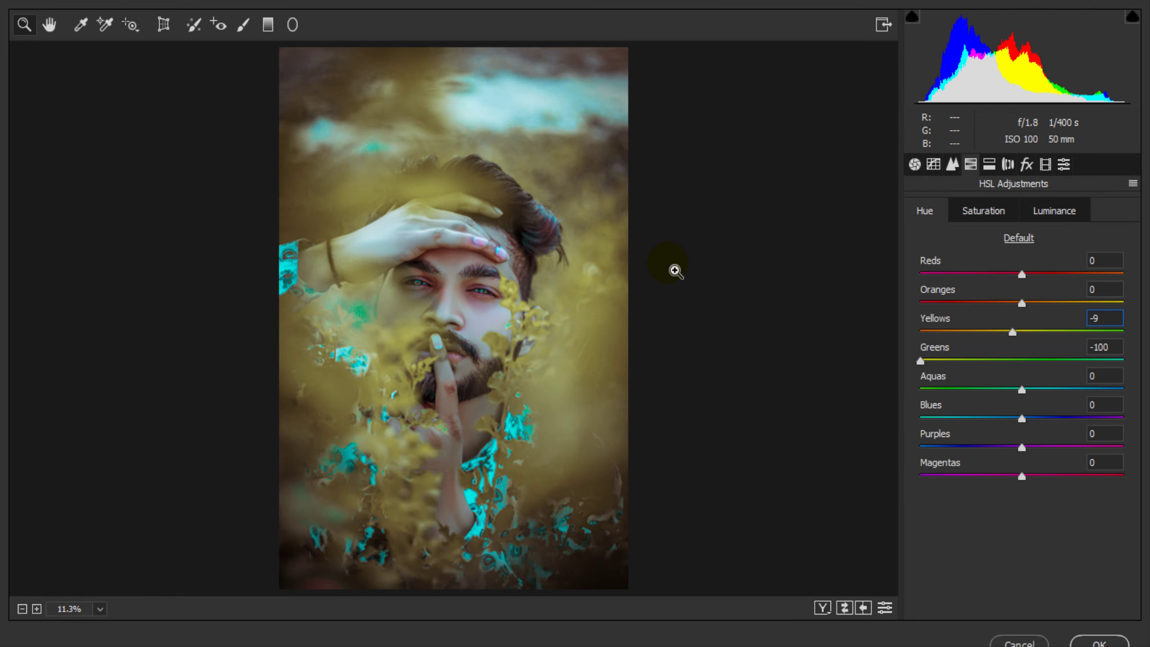
pyautogui.press('p')
pyautogui.press('p')
# Apply the Camera Raw grade, zoom in to check the face, then fit the photo on screen.
pyautogui.press('Return')
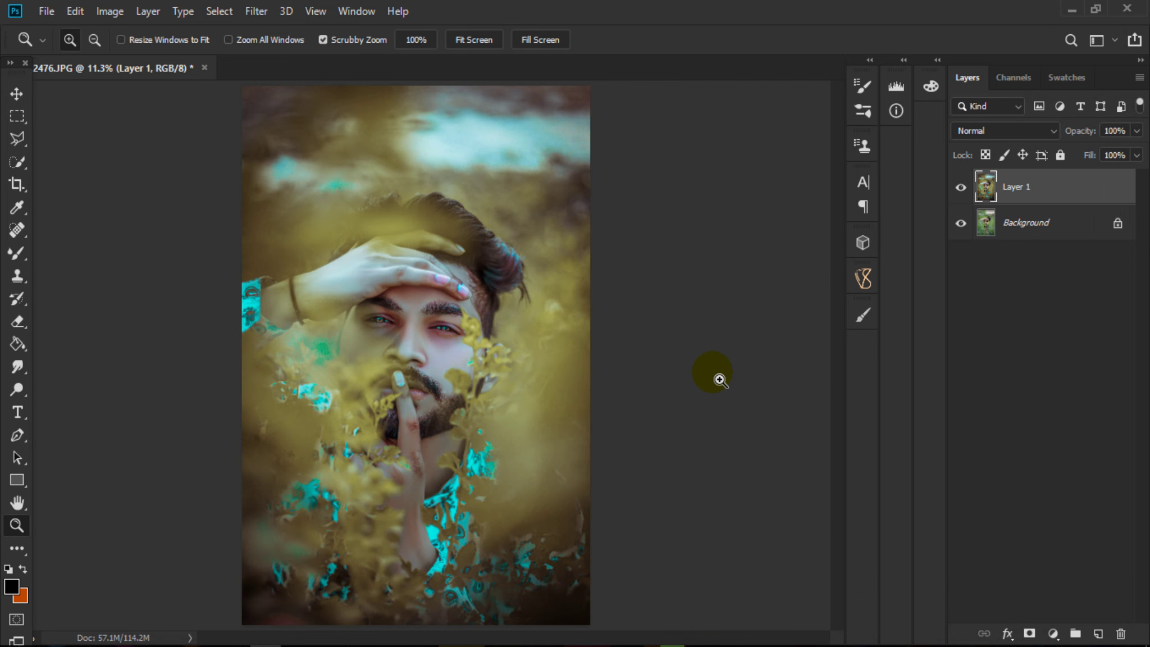
pyautogui.click(402, 319)
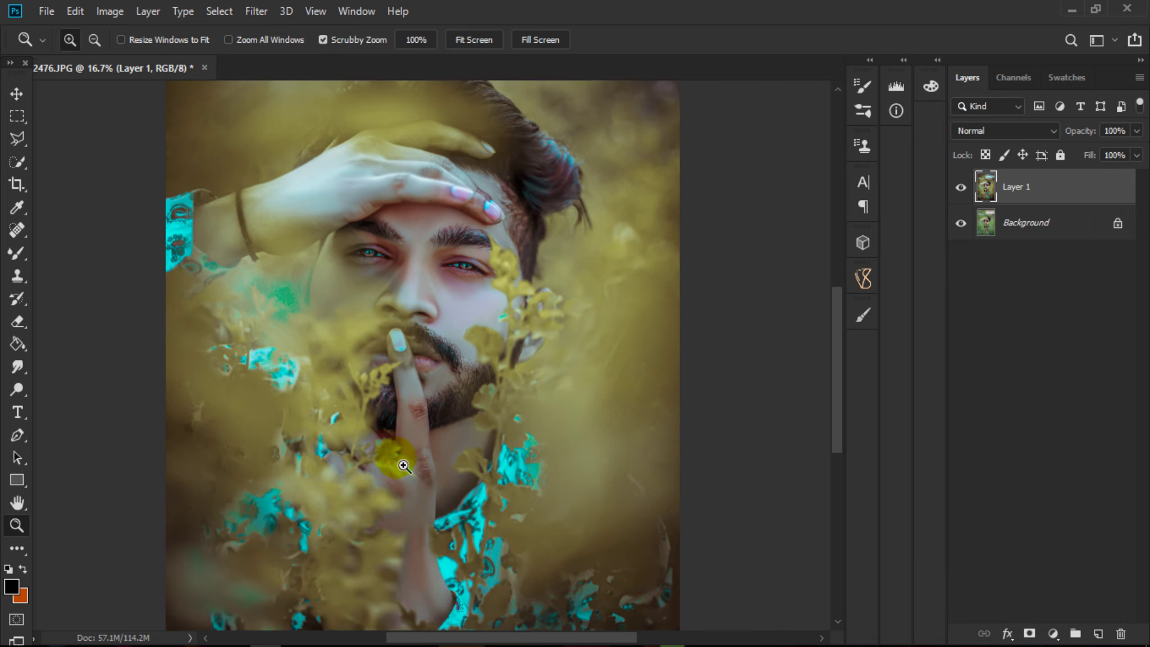
pyautogui.click(424, 257)
pyautogui.click(372, 317)
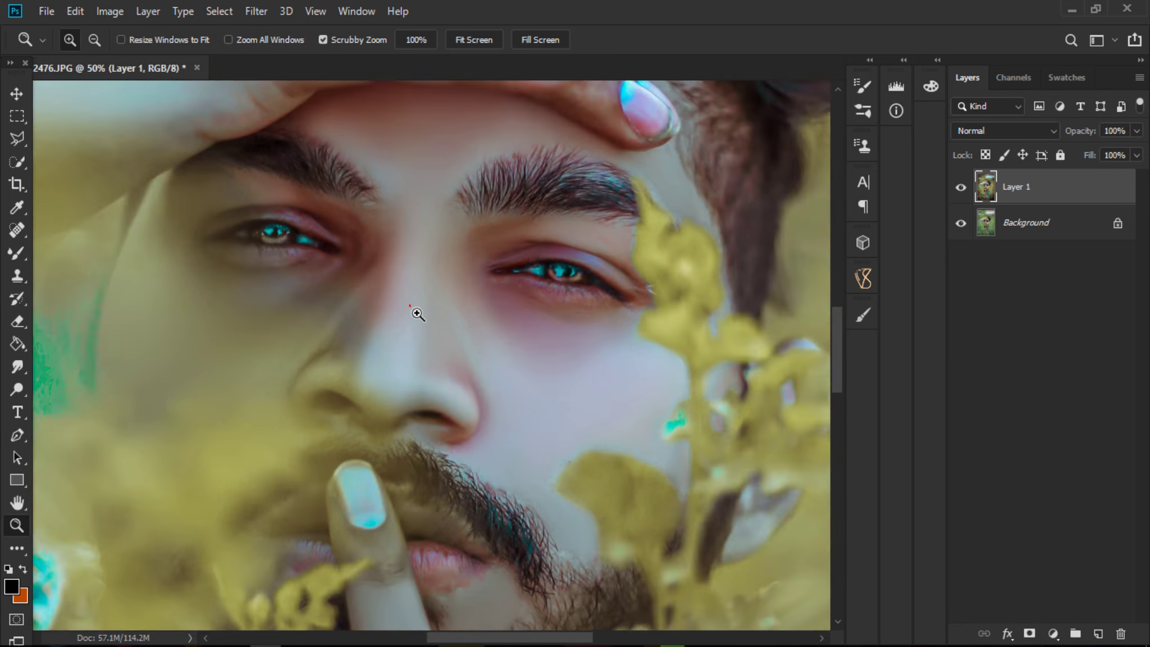
pyautogui.click(416, 313)
pyautogui.rightClick(458, 289)
pyautogui.click(479, 304)
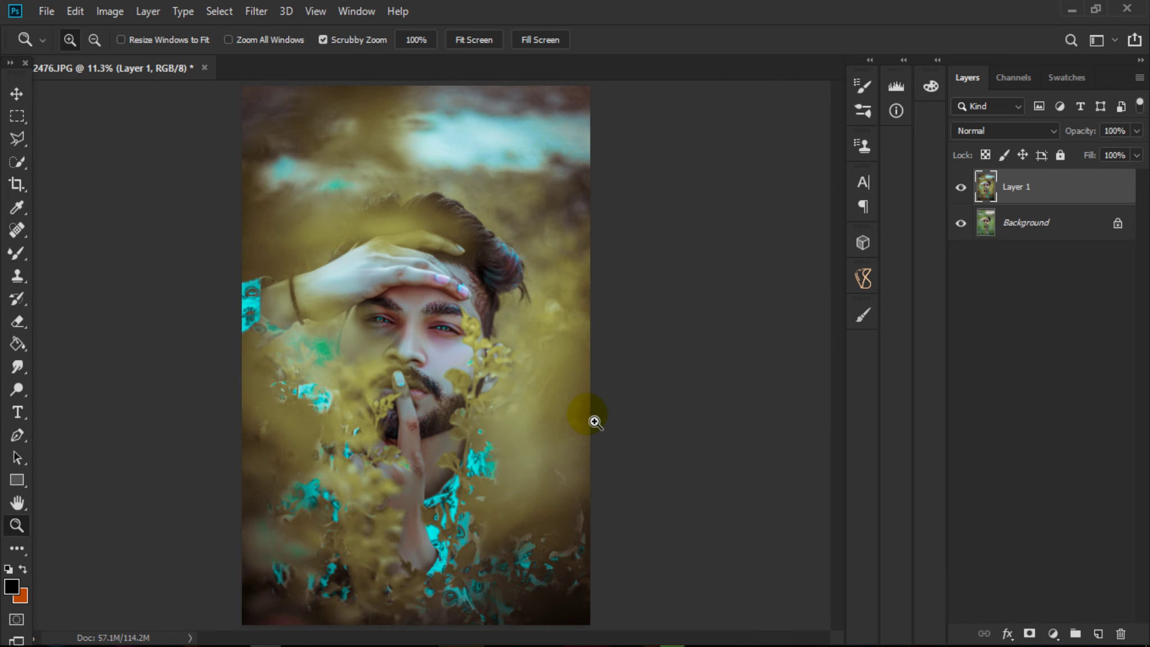
# Toggle Layer 1's visibility to compare with the original, then minimize Photoshop to the desktop.
pyautogui.click(1096, 9)
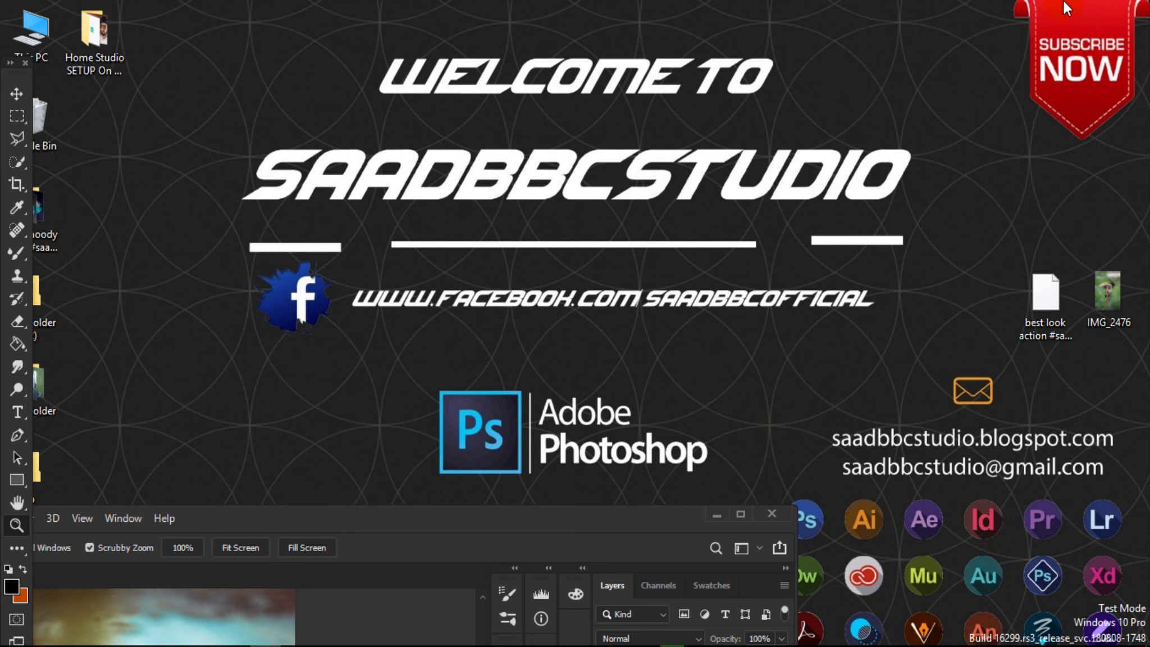
pyautogui.click(1036, 339)
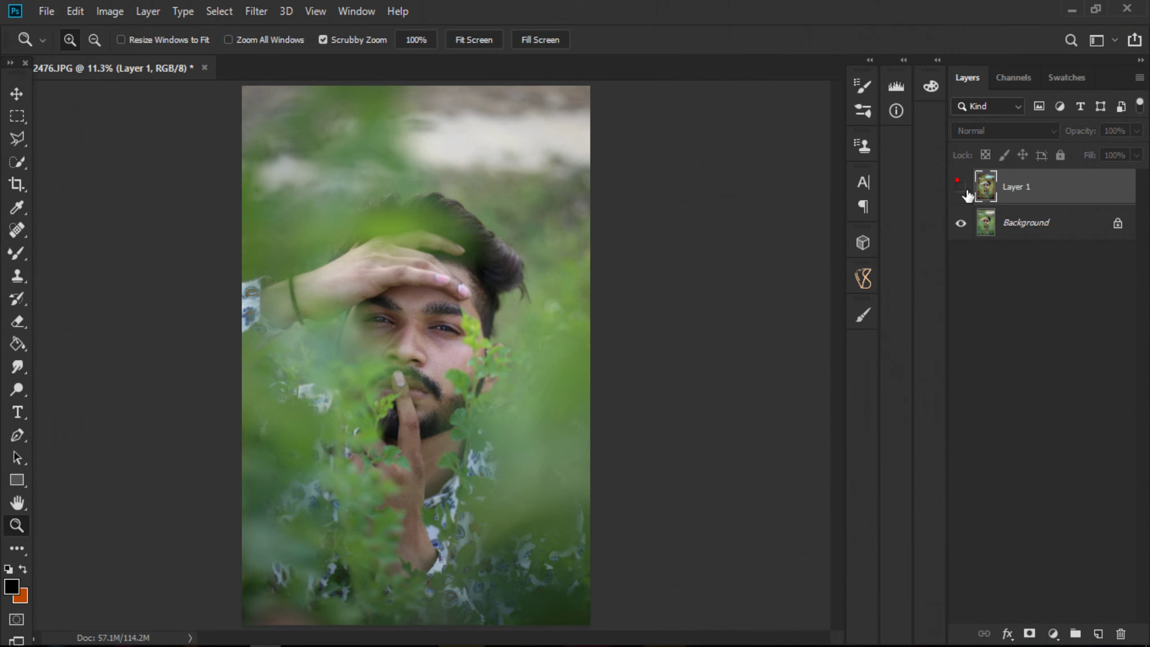
pyautogui.click(961, 187)
pyautogui.click(961, 187)
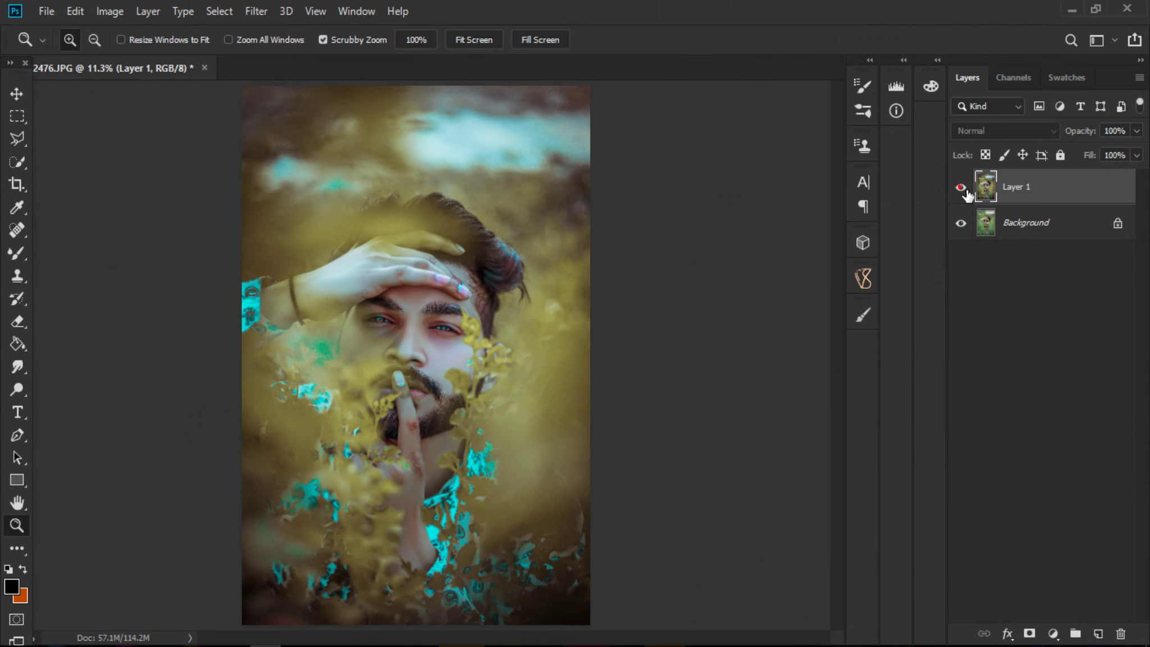
pyautogui.click(1072, 11)
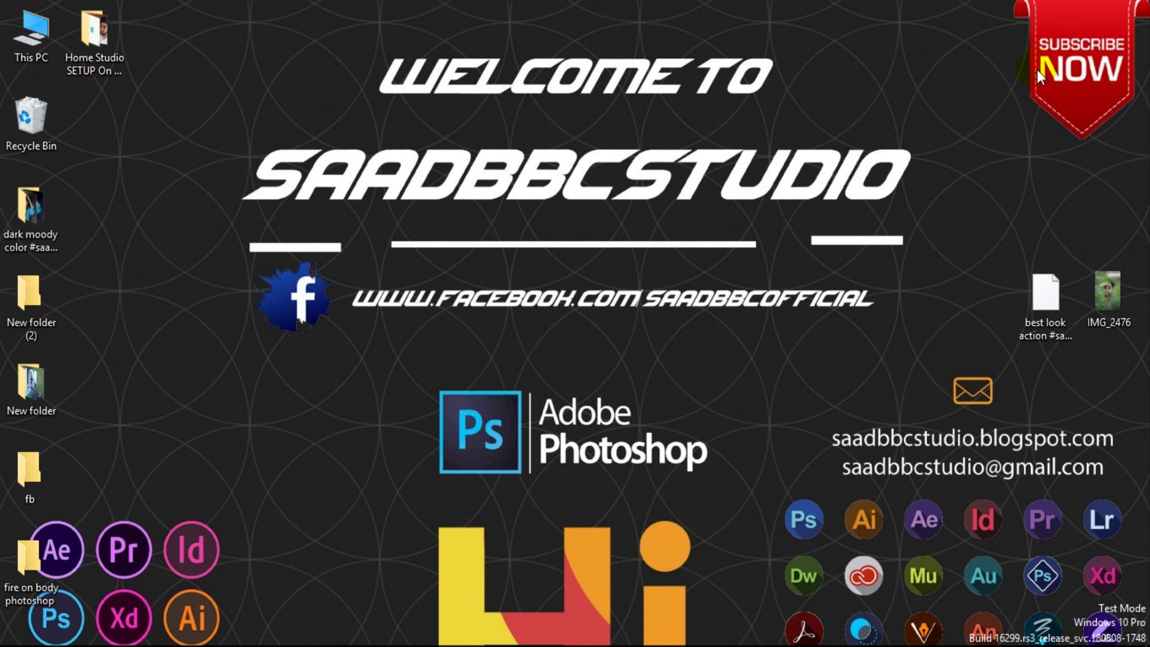
# Select the best look ATN action file on the desktop to show its 7.57 KB size.
pyautogui.click(1050, 335)
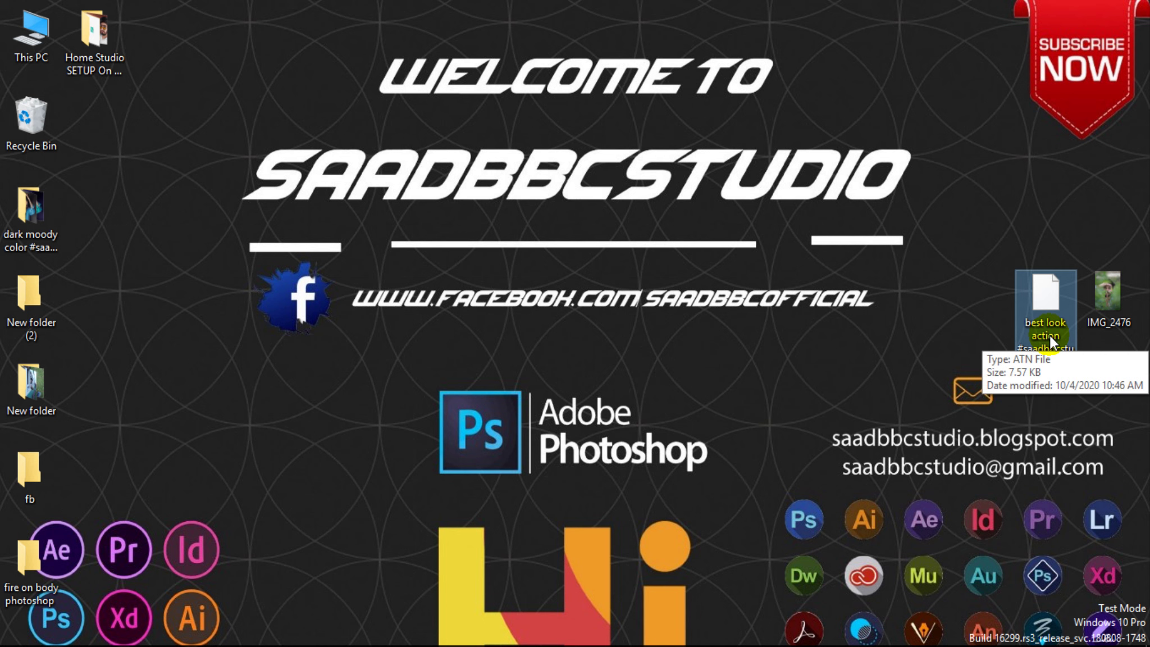